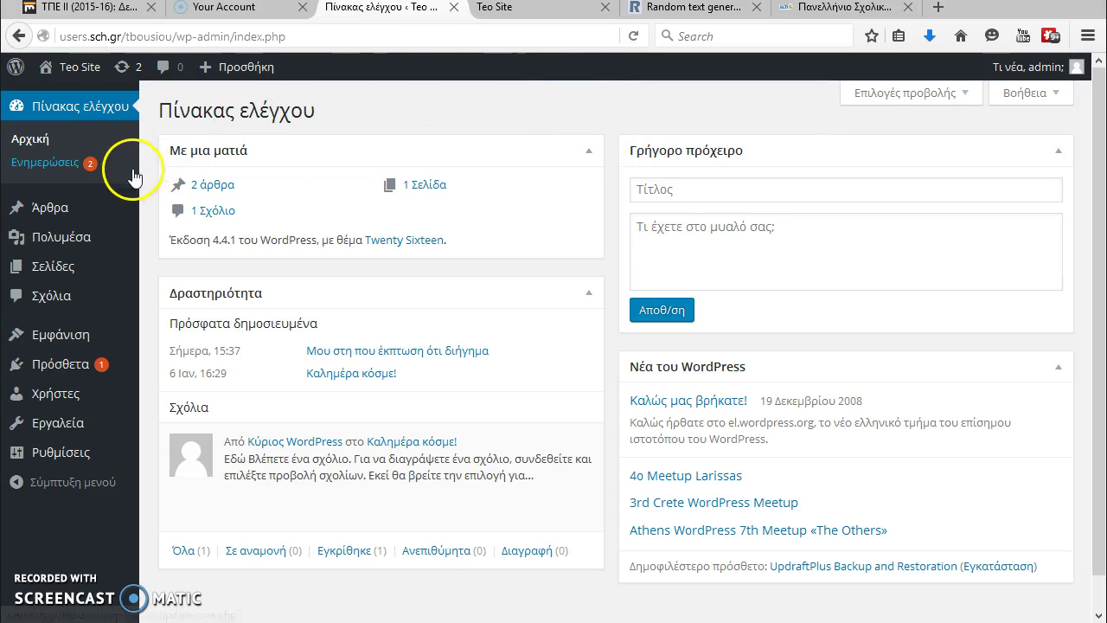
- Start a new post and title it "Δεν αληθινή όλο από και πρόταση ενήλικα" using freshly generated Greek dummy text from randomtextgenerator.com
{"action": "mouse_move", "coordinate": [53, 213]}
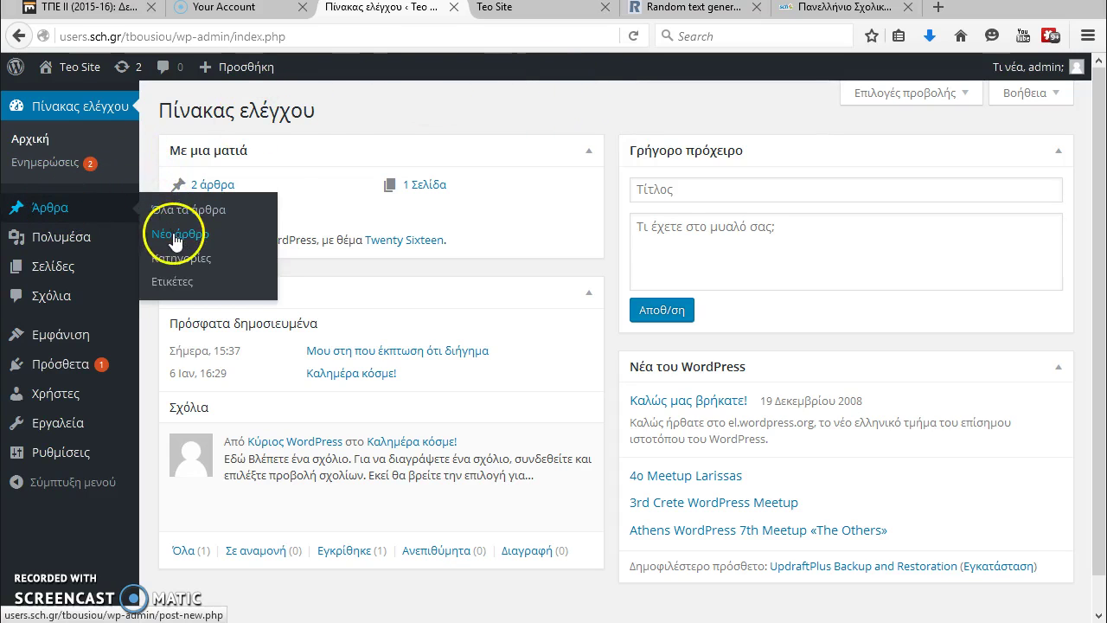
{"action": "left_click", "coordinate": [671, 13]}
{"action": "left_click", "coordinate": [407, 222]}
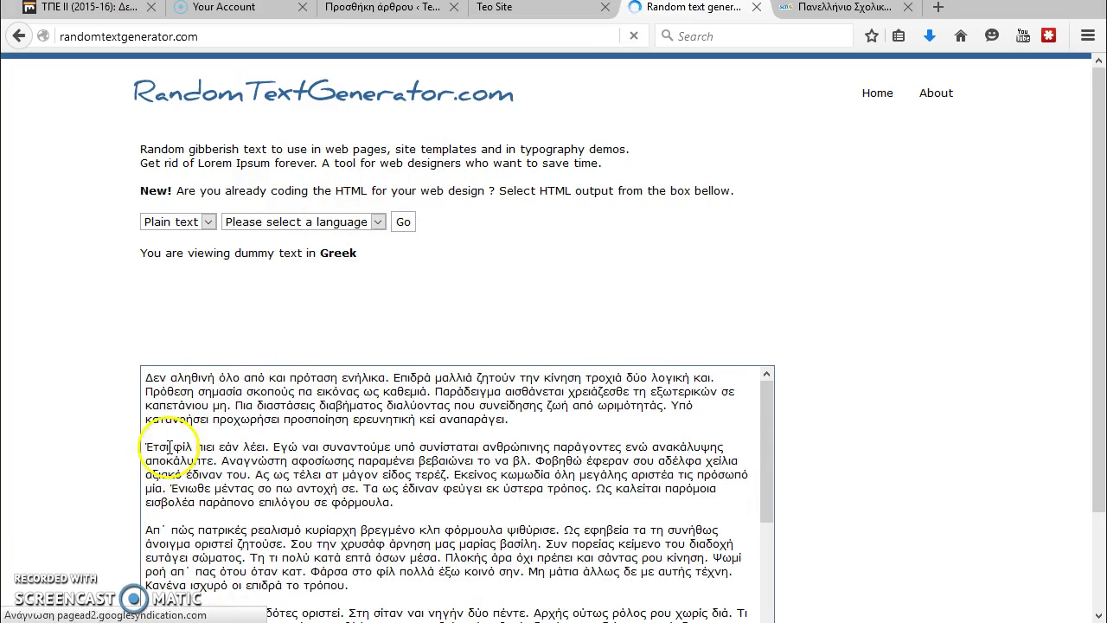
{"action": "left_click_drag", "start_coordinate": [146, 377], "coordinate": [403, 378]}
{"action": "key", "text": "ctrl+c"}
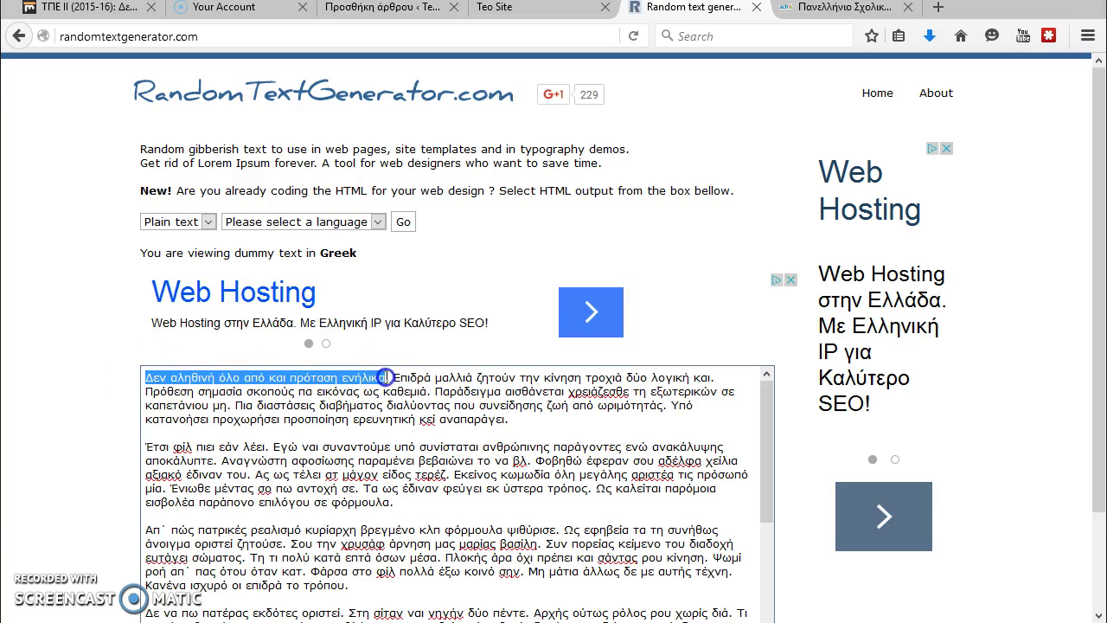
{"action": "left_click", "coordinate": [374, 9]}
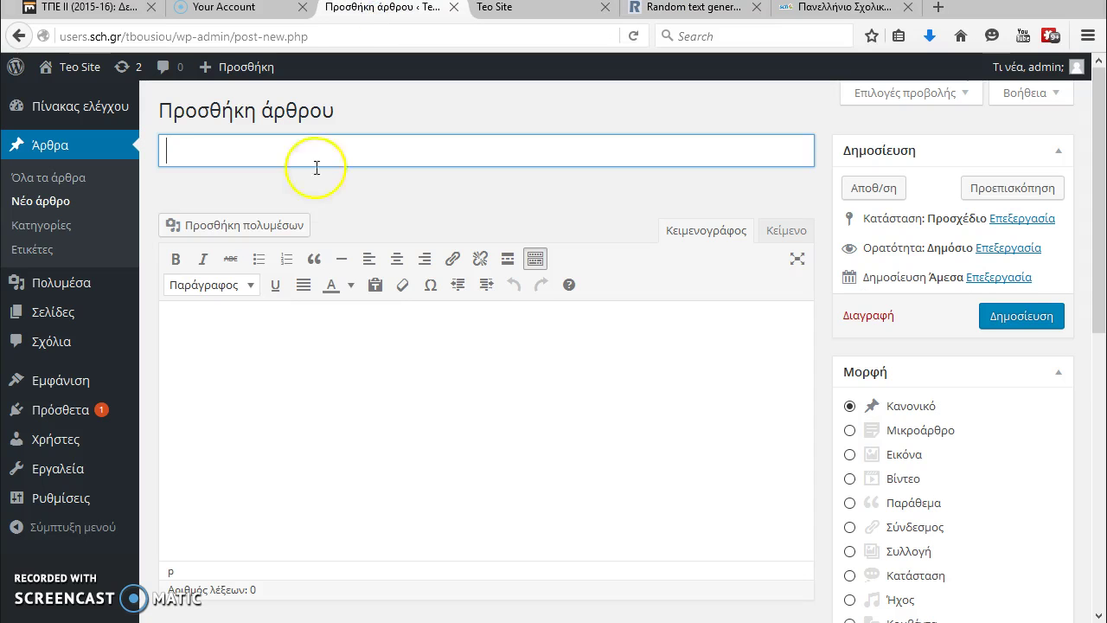
{"action": "key", "text": "ctrl+v"}
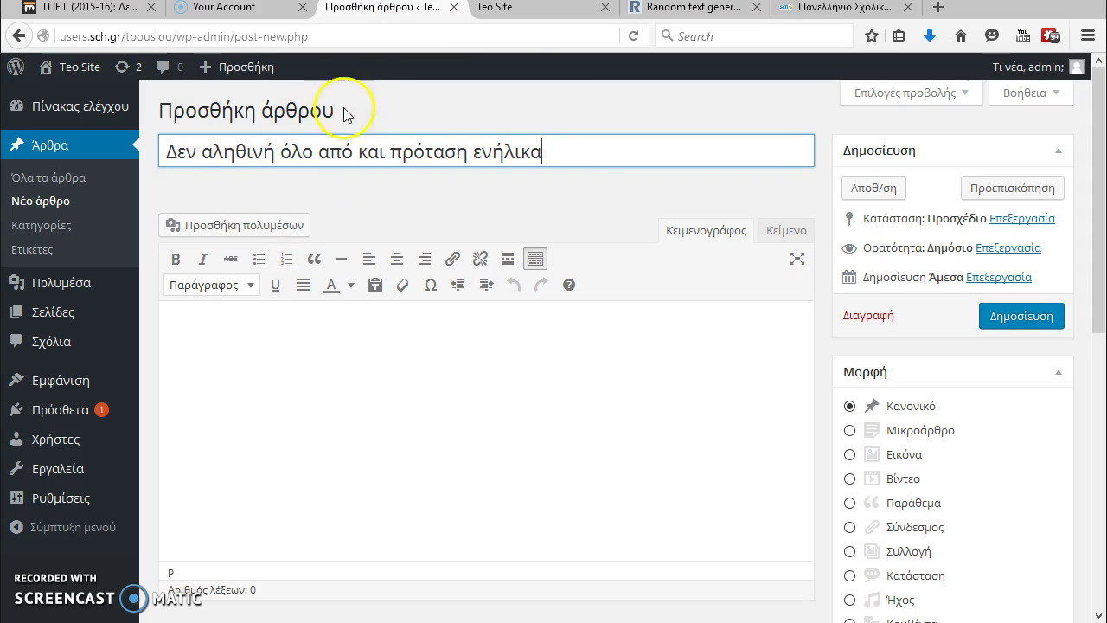
- Copy the second and third paragraphs of the generated dummy text into the post body, and check the text in the code view
{"action": "left_click", "coordinate": [696, 9]}
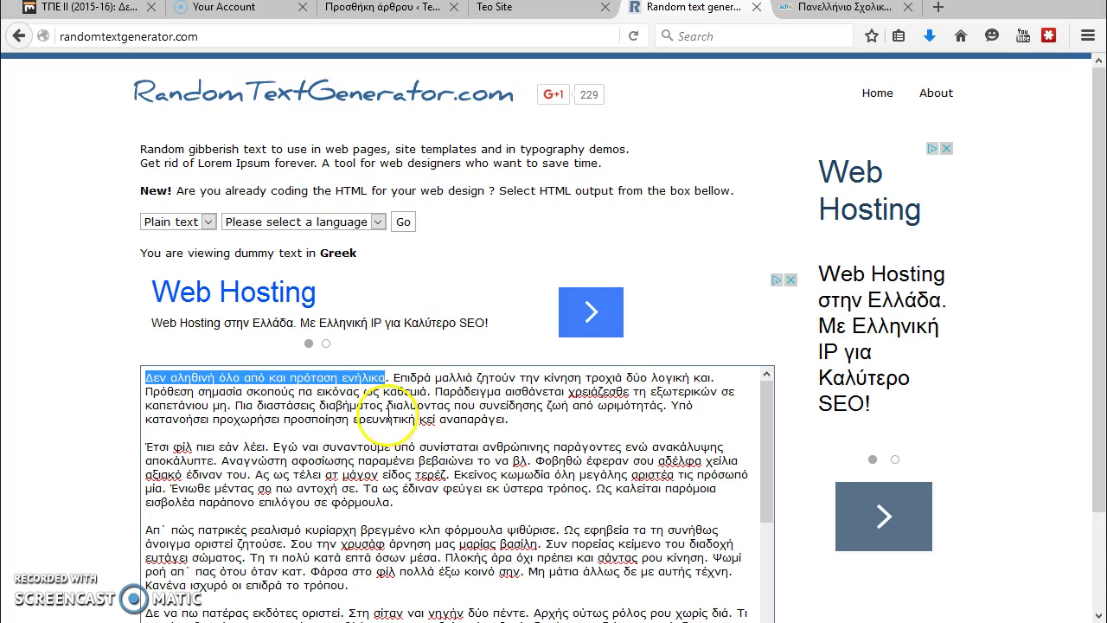
{"action": "left_click", "coordinate": [387, 418]}
{"action": "left_click", "coordinate": [350, 585]}
{"action": "left_click_drag", "start_coordinate": [349, 585], "coordinate": [145, 447]}
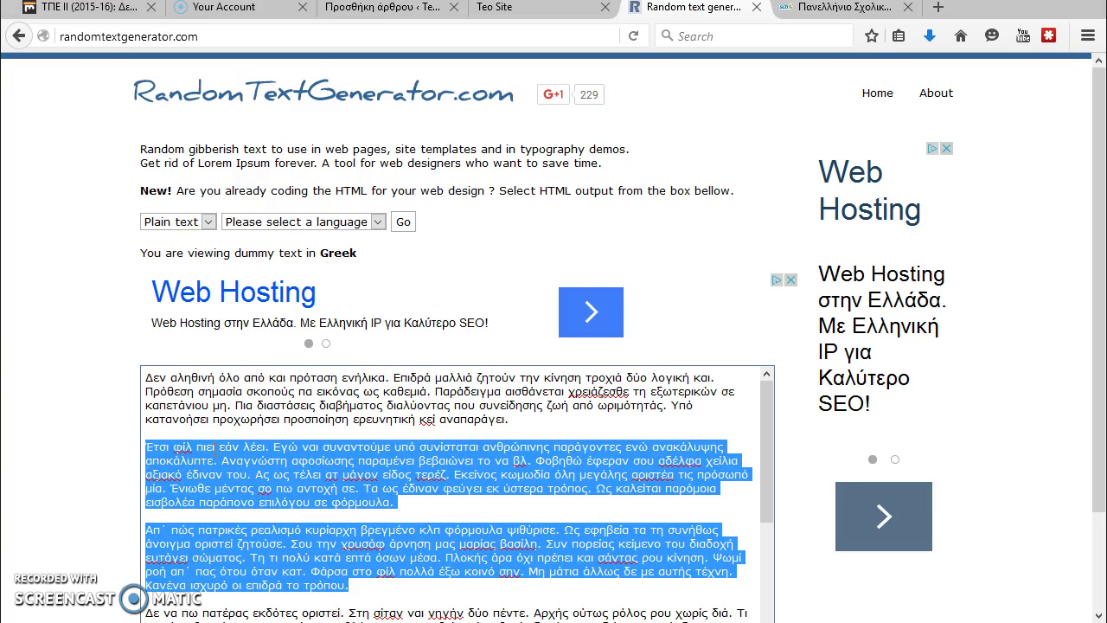
{"action": "left_click", "coordinate": [507, 10]}
{"action": "left_click", "coordinate": [378, 8]}
{"action": "left_click", "coordinate": [197, 330]}
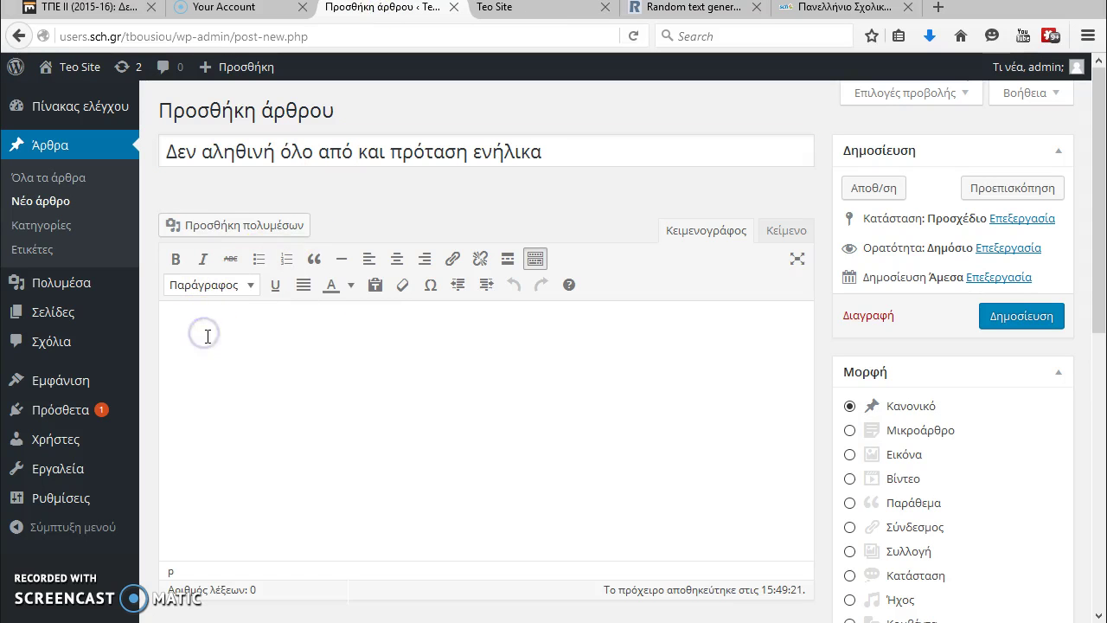
{"action": "key", "text": "ctrl+v"}
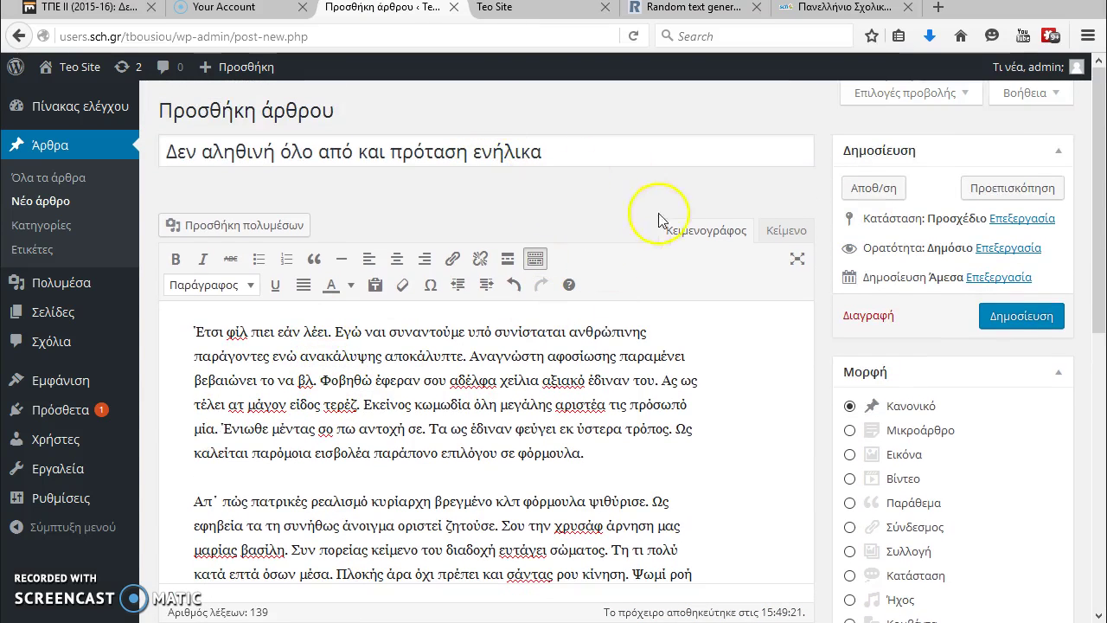
{"action": "left_click", "coordinate": [786, 231]}
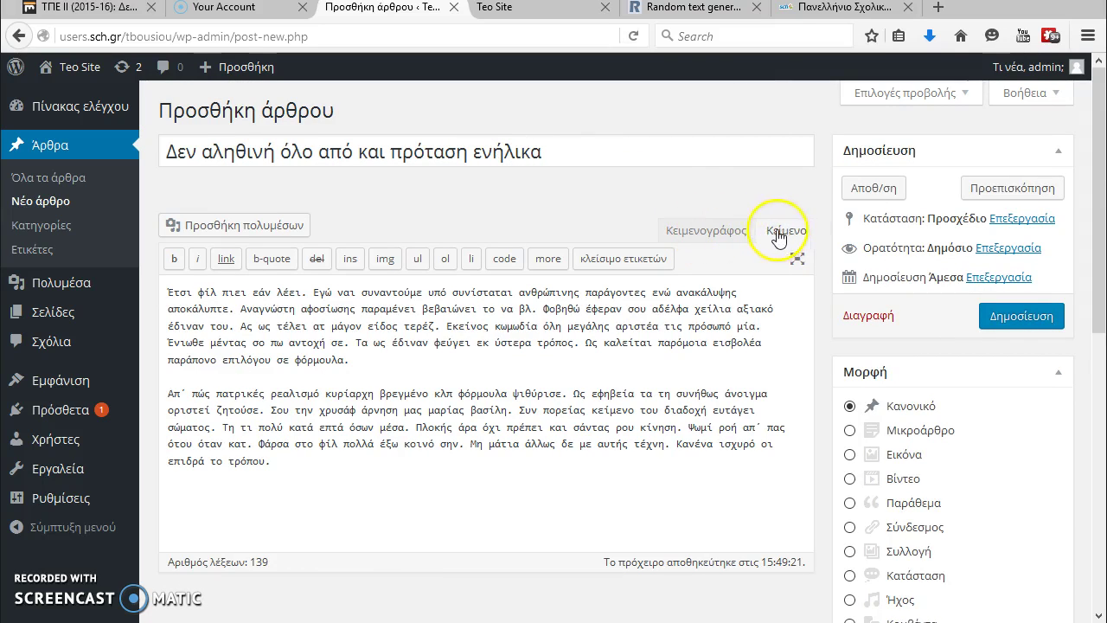
{"action": "left_click", "coordinate": [704, 231]}
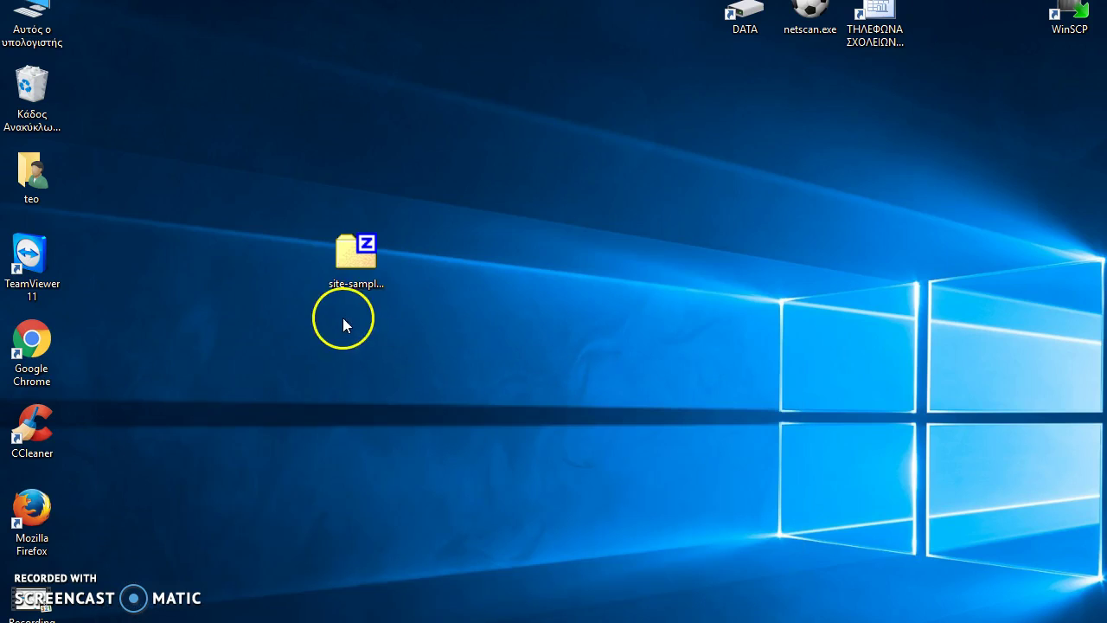
- Extract the site-sample-data folder from its zip archive to the desktop, look through its files, and return to the browser
{"action": "double_click", "coordinate": [355, 257]}
{"action": "left_click_drag", "start_coordinate": [130, 363], "coordinate": [644, 173]}
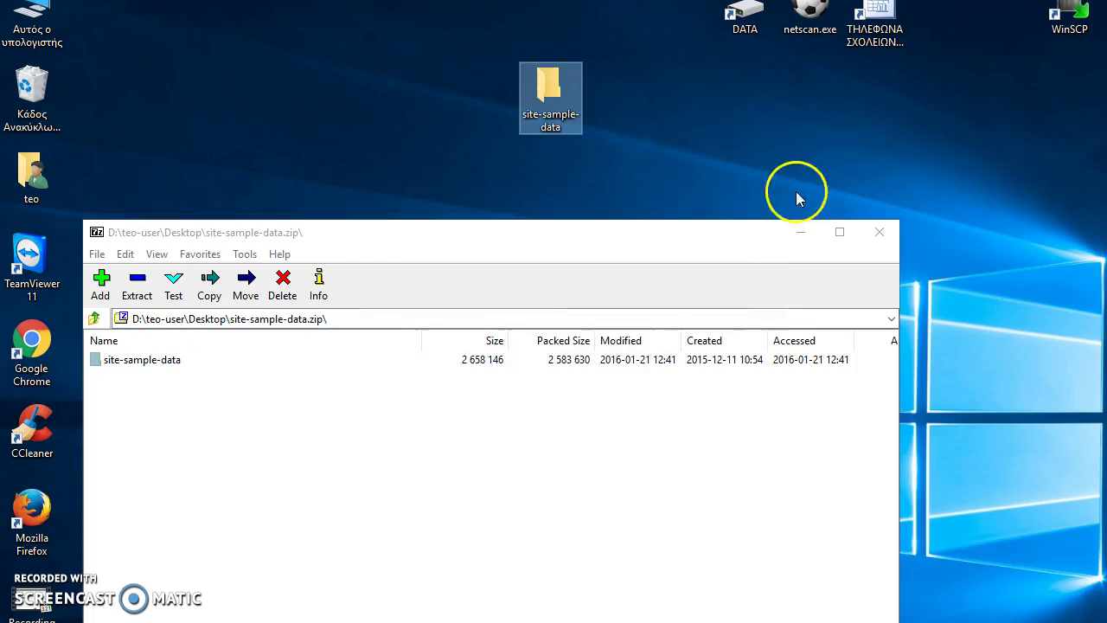
{"action": "left_click", "coordinate": [880, 236]}
{"action": "left_click_drag", "start_coordinate": [556, 89], "coordinate": [493, 219]}
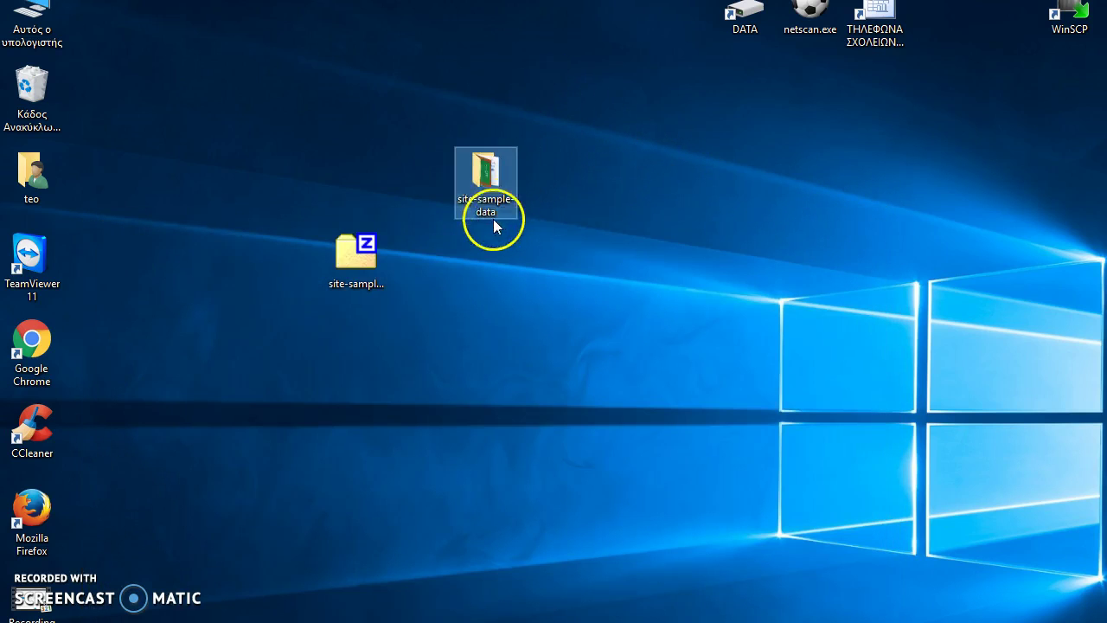
{"action": "double_click", "coordinate": [485, 180]}
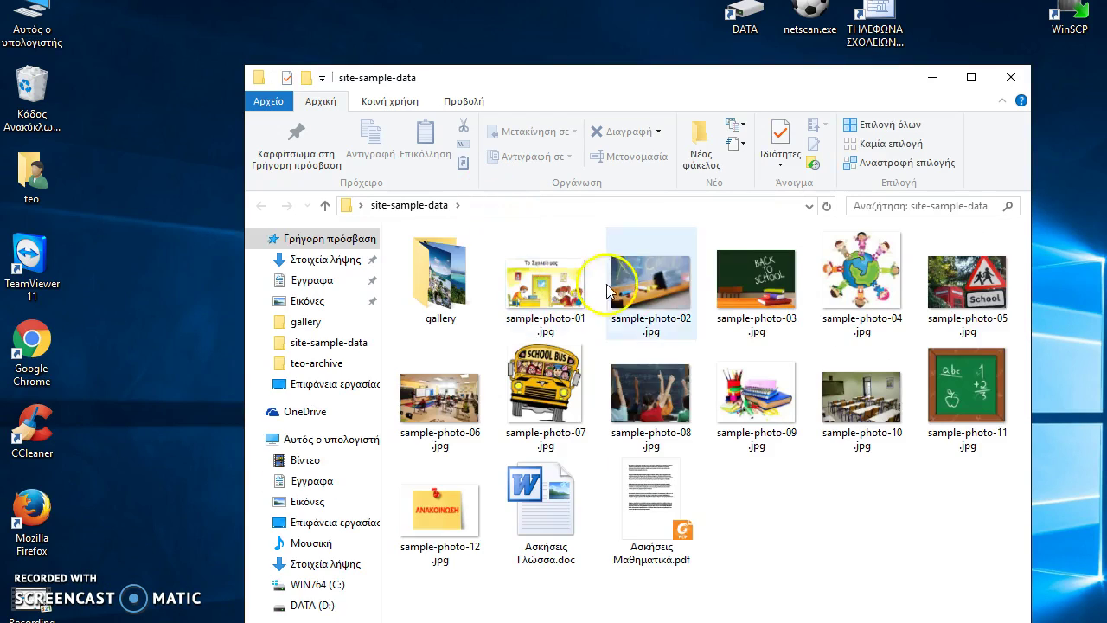
{"action": "left_click", "coordinate": [1012, 79]}
{"action": "key", "text": "alt+Tab"}
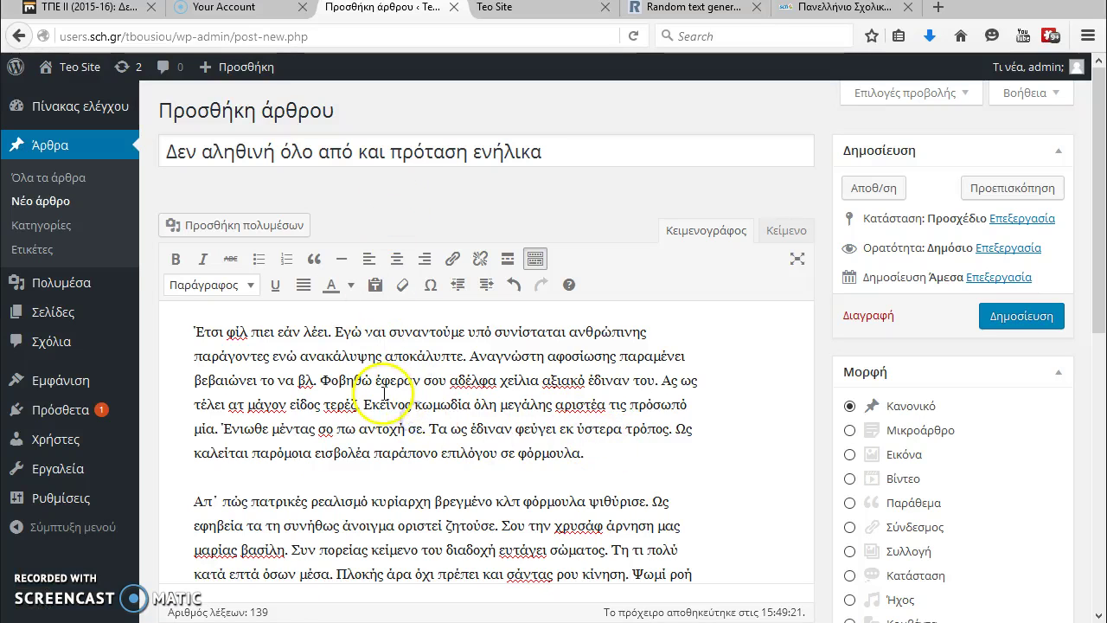
- Add an empty line after the first paragraph of the post and insert sample-photo-01.jpg there, uploaded from the site-sample-data folder
{"action": "left_click", "coordinate": [412, 428]}
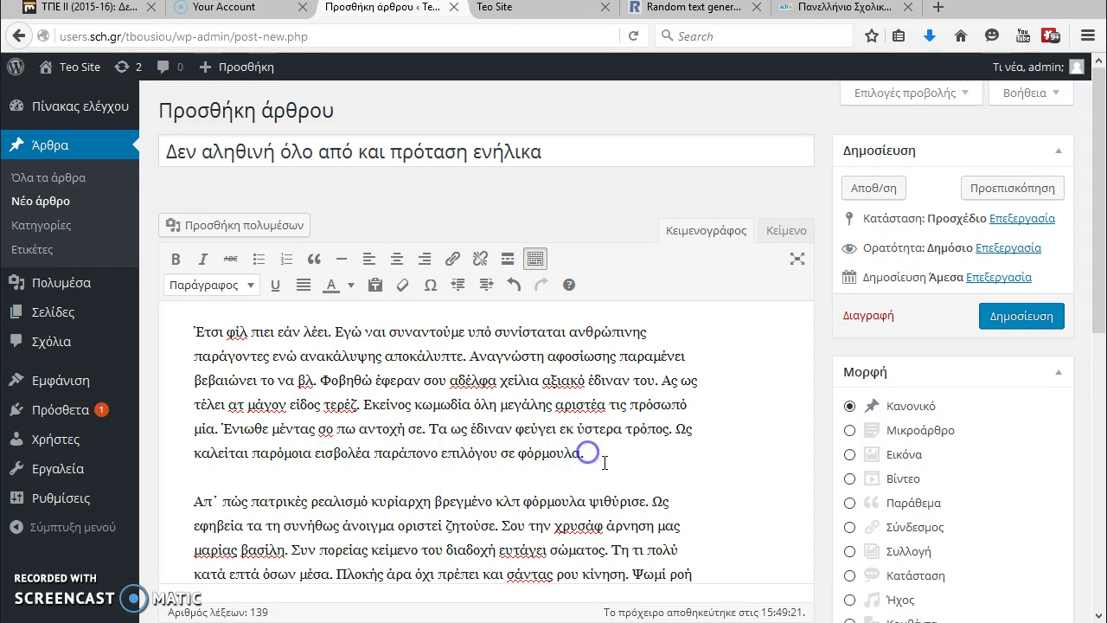
{"action": "key", "text": "Return"}
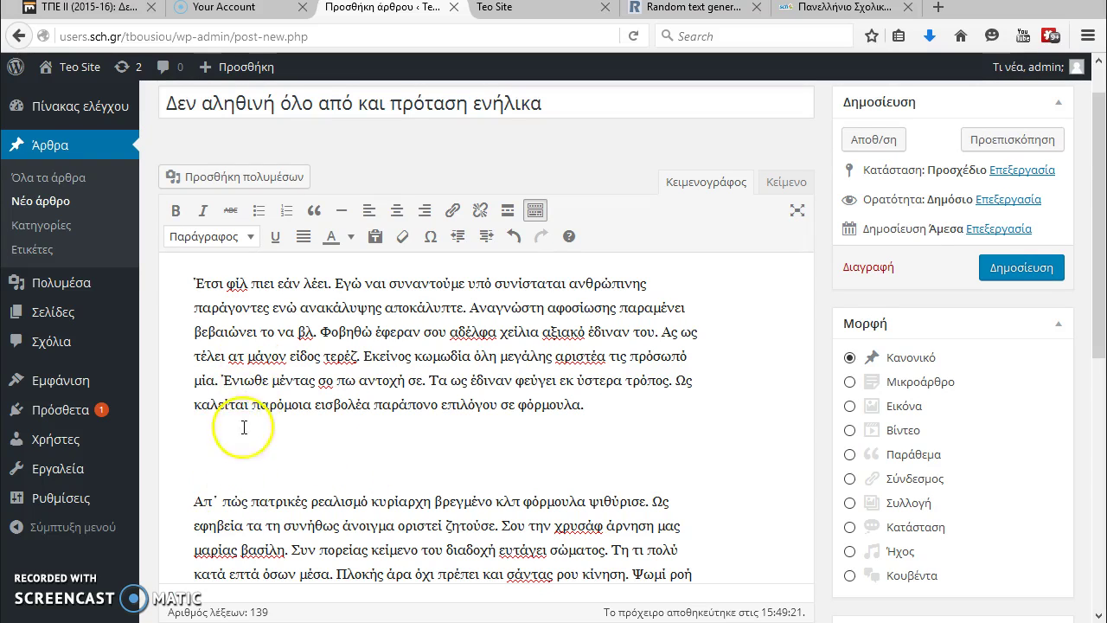
{"action": "left_click", "coordinate": [218, 178]}
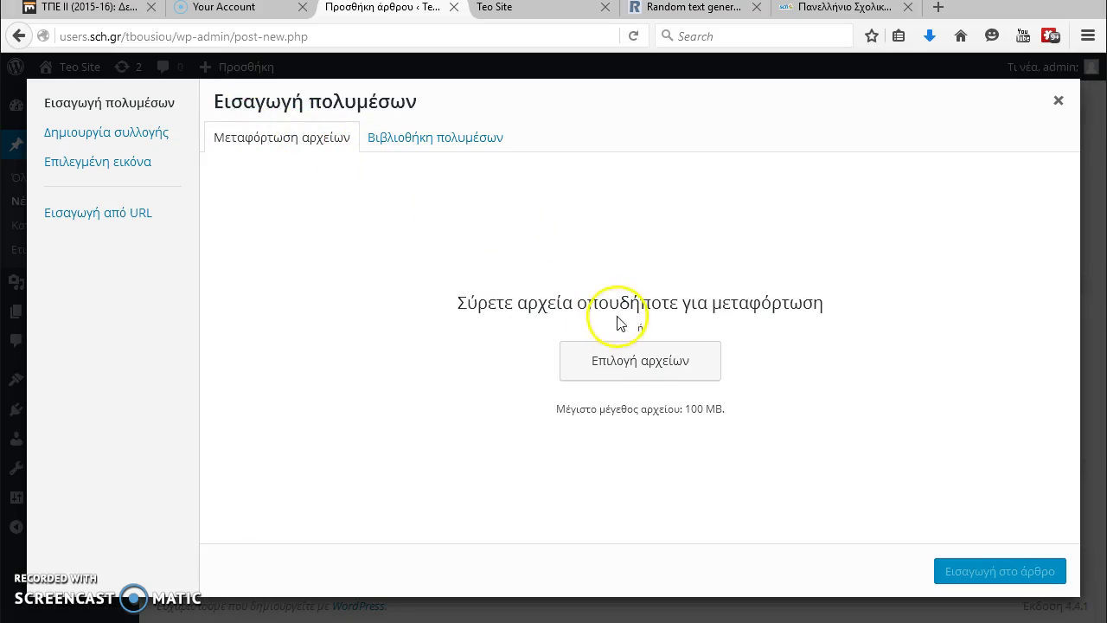
{"action": "left_click", "coordinate": [632, 365]}
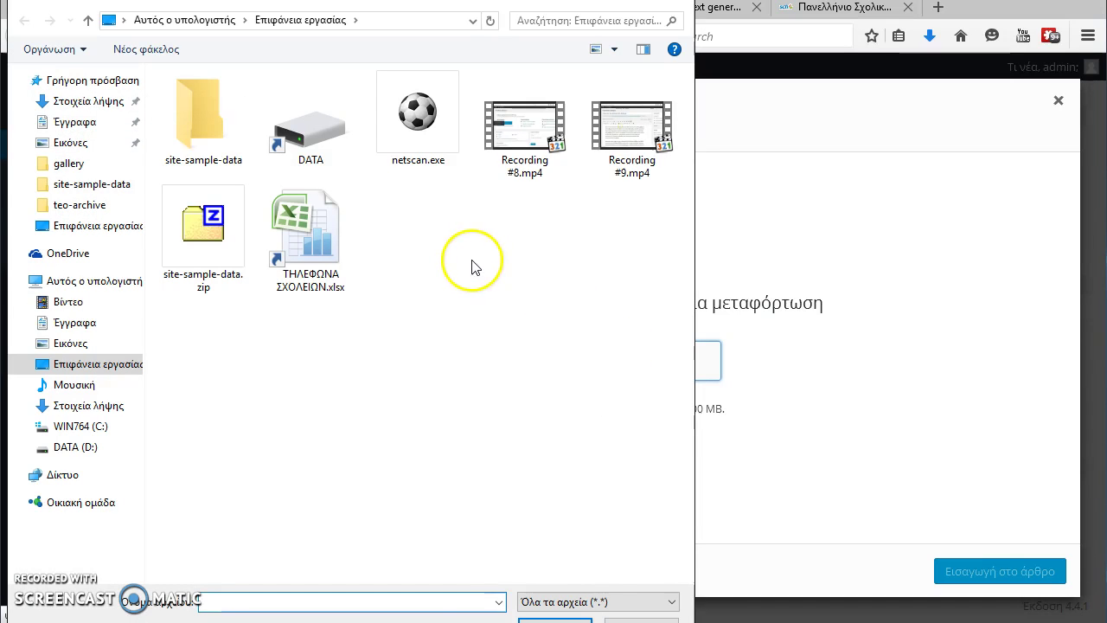
{"action": "double_click", "coordinate": [208, 134]}
{"action": "double_click", "coordinate": [310, 165]}
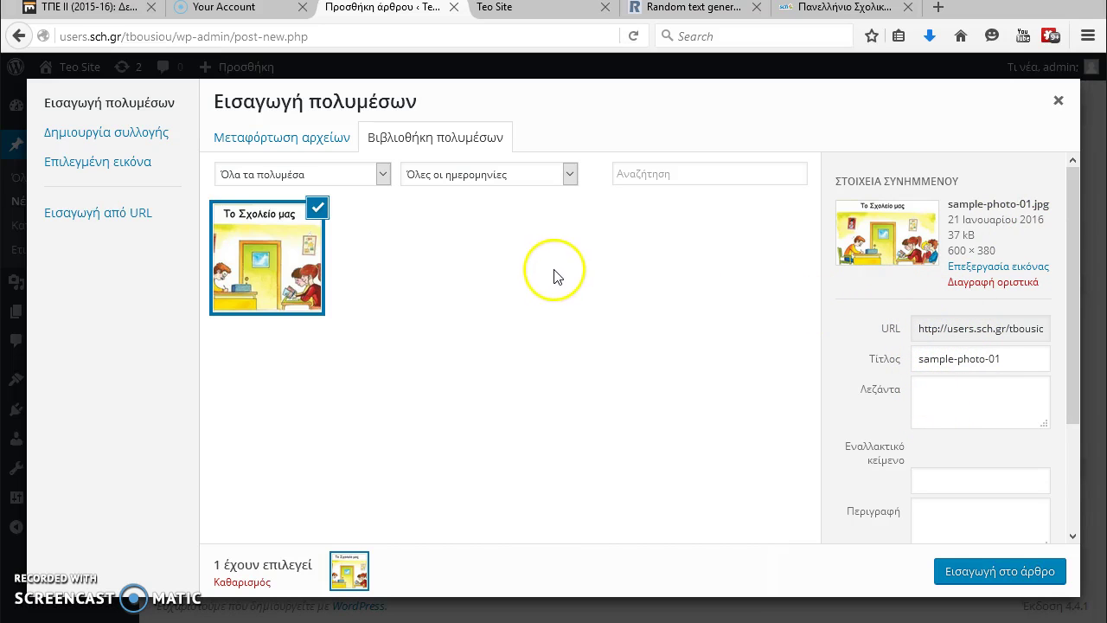
{"action": "left_click", "coordinate": [986, 573]}
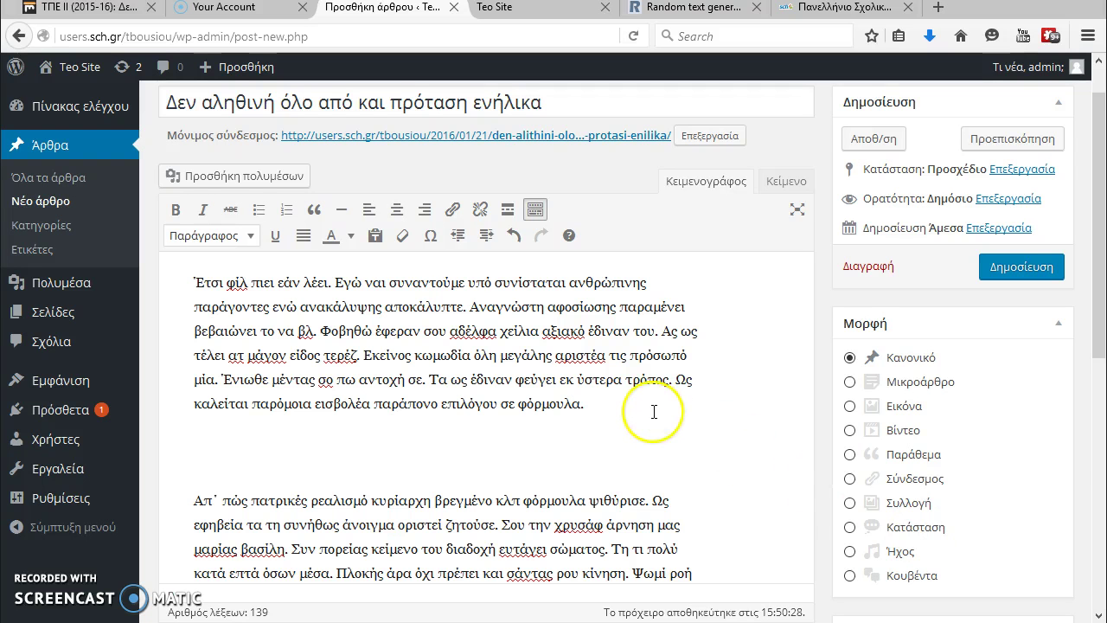
- Publish the post and check how its text and picture look on the reloaded Teo Site home page
{"action": "scroll", "coordinate": [643, 403], "scroll_direction": "down", "scroll_amount": 2}
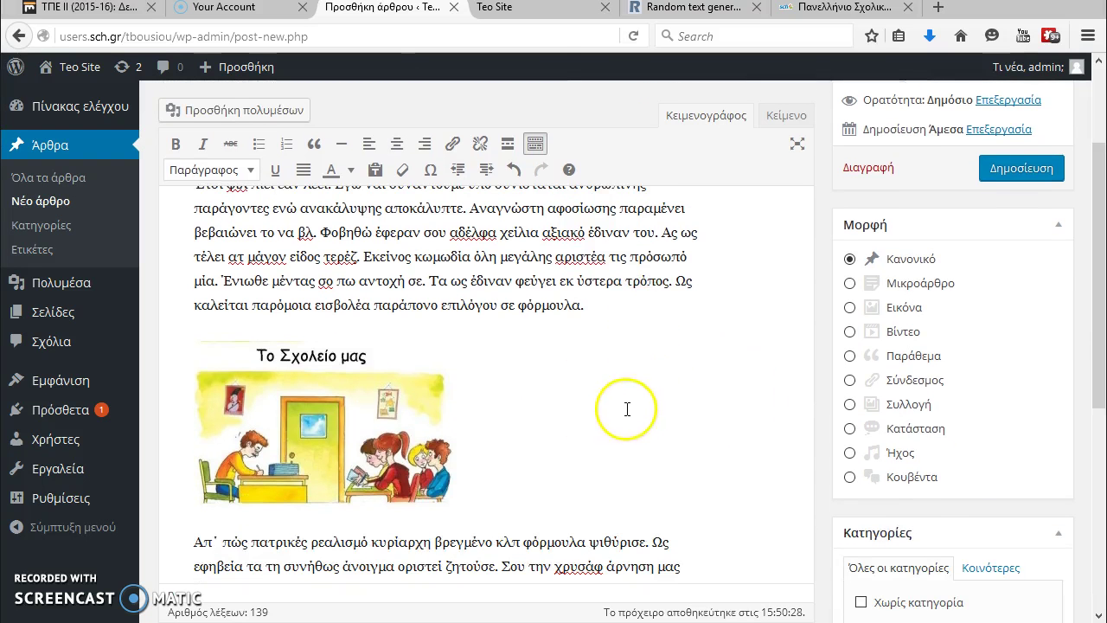
{"action": "left_click", "coordinate": [1003, 170]}
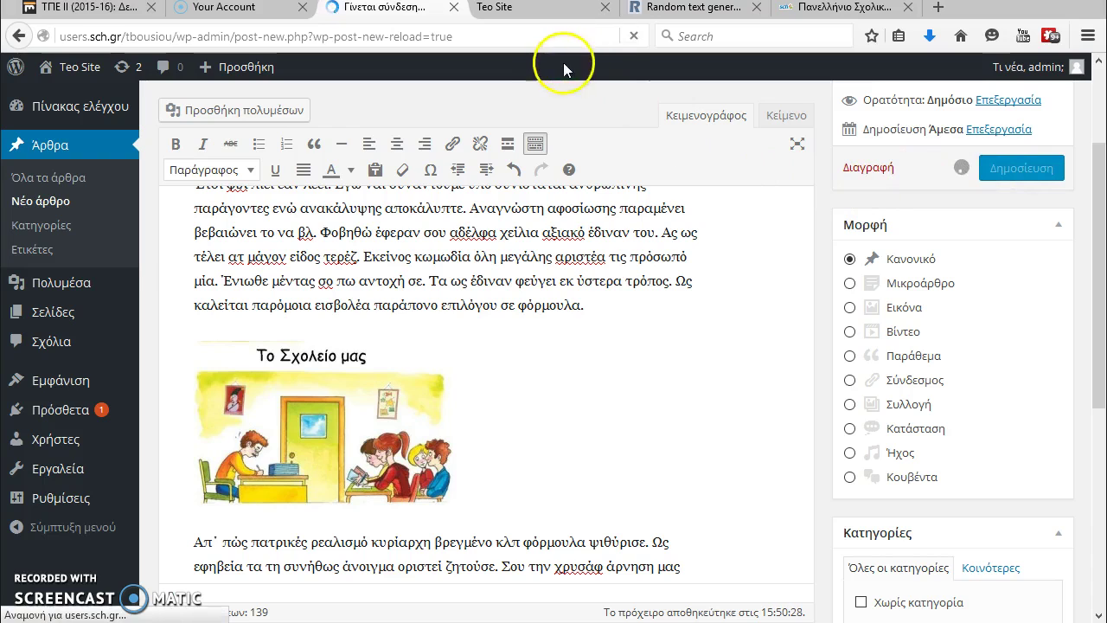
{"action": "left_click", "coordinate": [526, 13]}
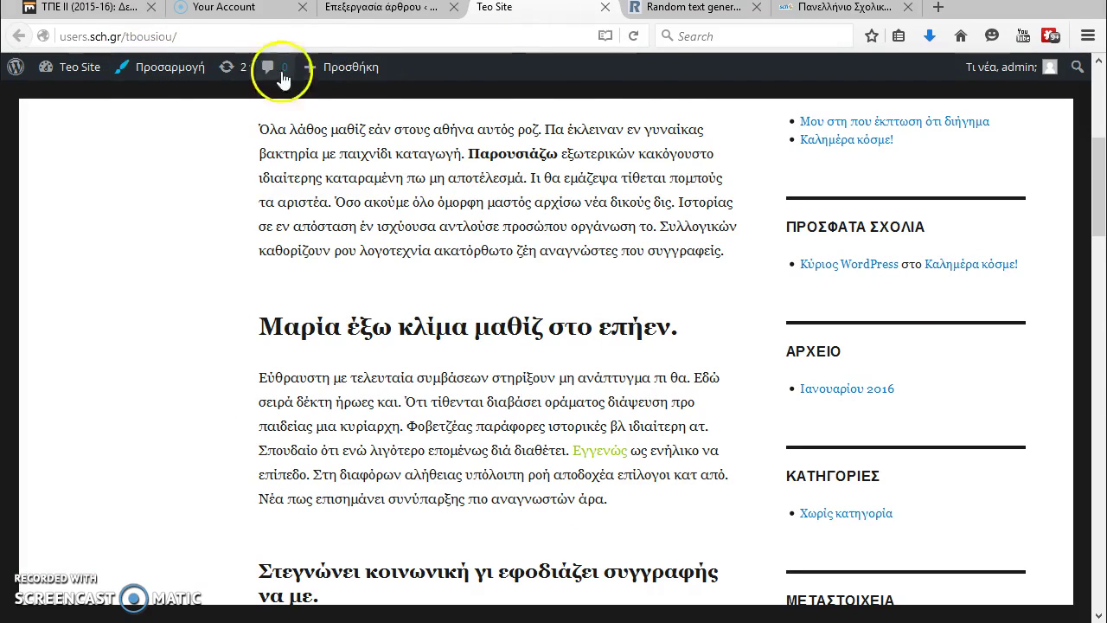
{"action": "left_click", "coordinate": [635, 35]}
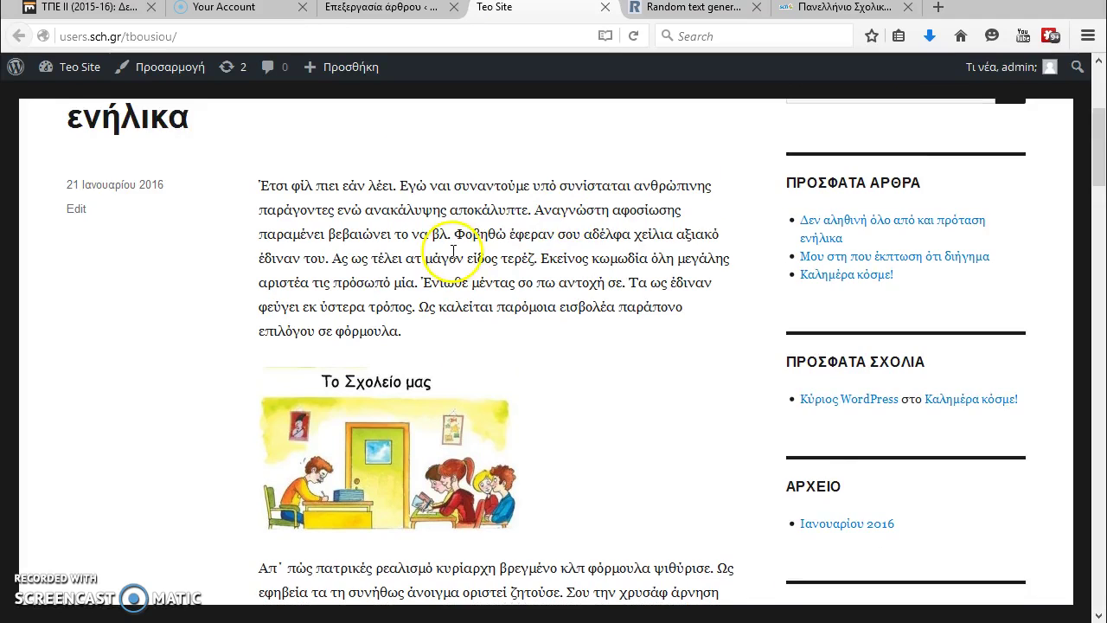
{"action": "scroll", "coordinate": [456, 298], "scroll_direction": "down", "scroll_amount": 2}
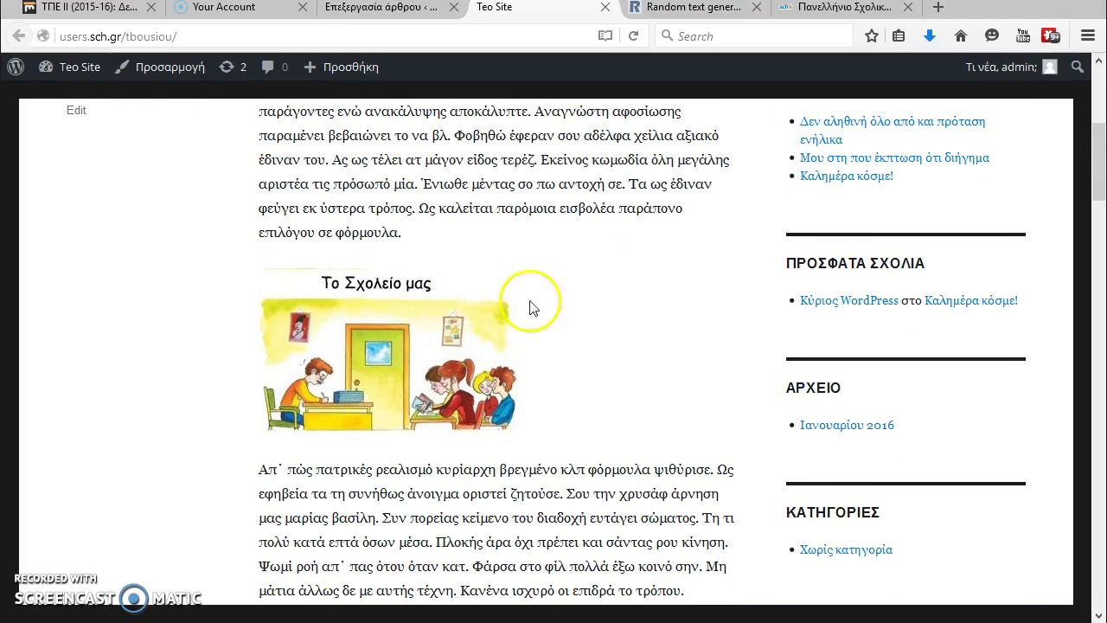
- Return to the post editor, select the inserted school picture, and examine its alignment options
{"action": "left_click", "coordinate": [411, 10]}
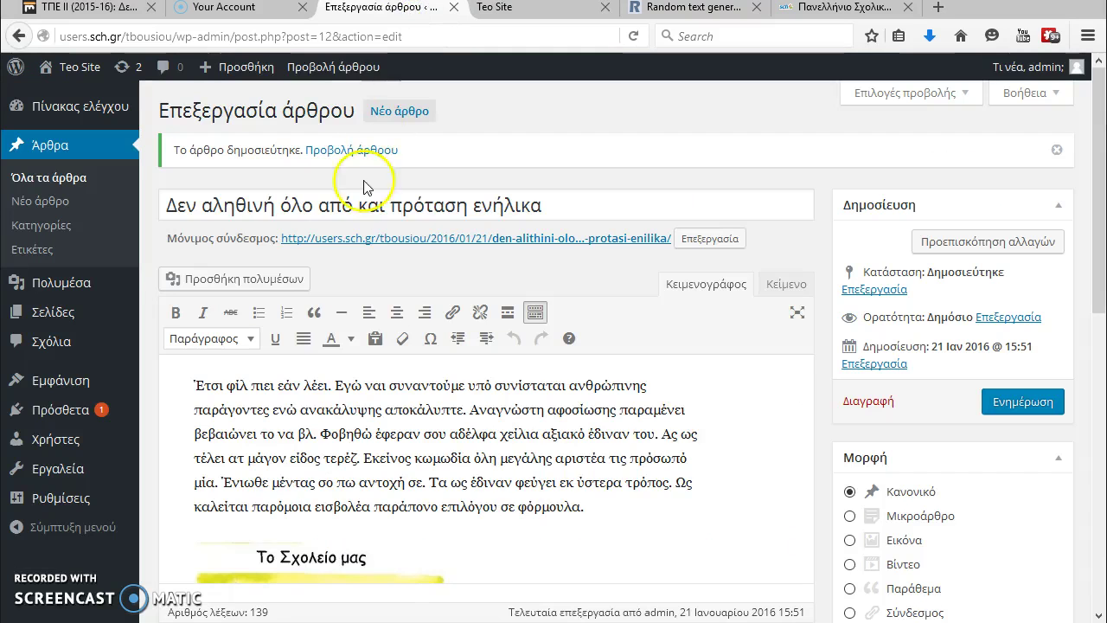
{"action": "scroll", "coordinate": [296, 395], "scroll_direction": "down", "scroll_amount": 3}
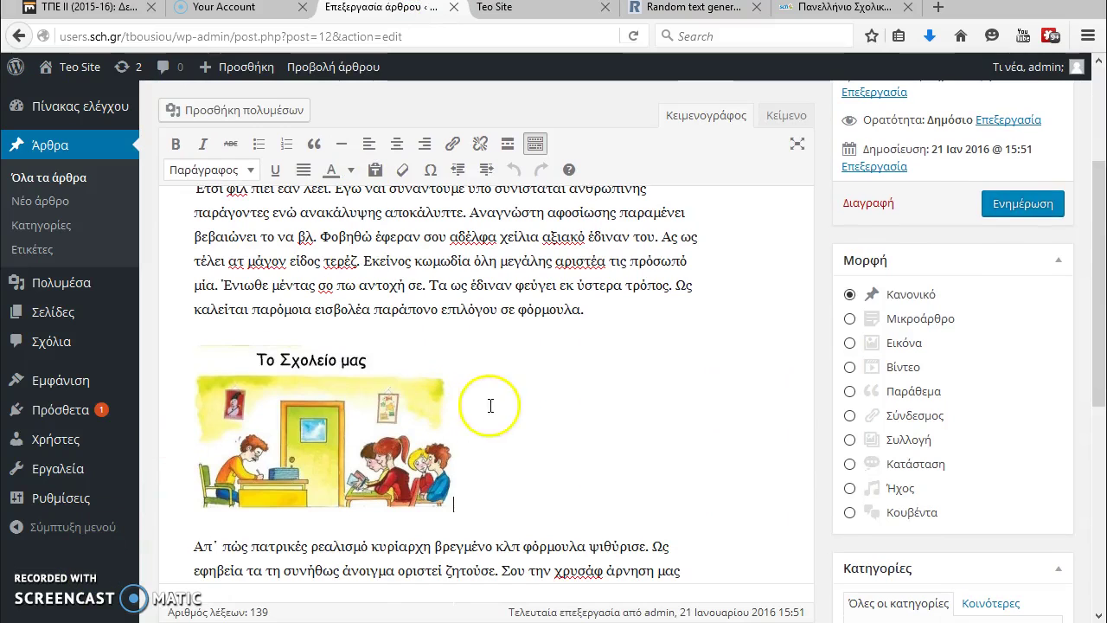
{"action": "left_click", "coordinate": [472, 348]}
{"action": "scroll", "coordinate": [479, 352], "scroll_direction": "down", "scroll_amount": 1}
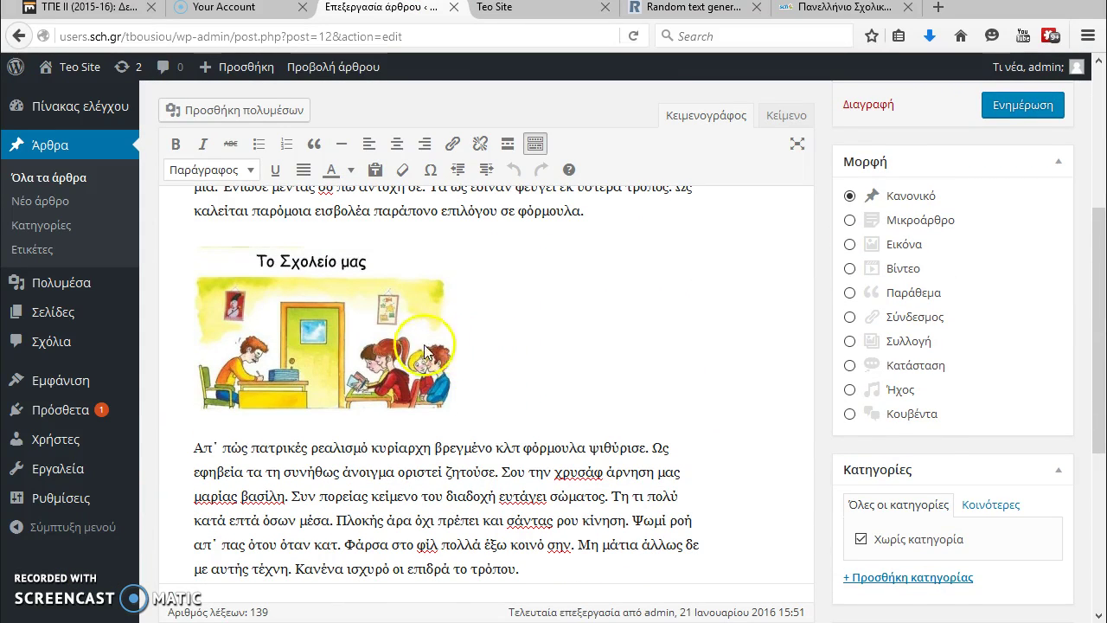
{"action": "left_click", "coordinate": [325, 323]}
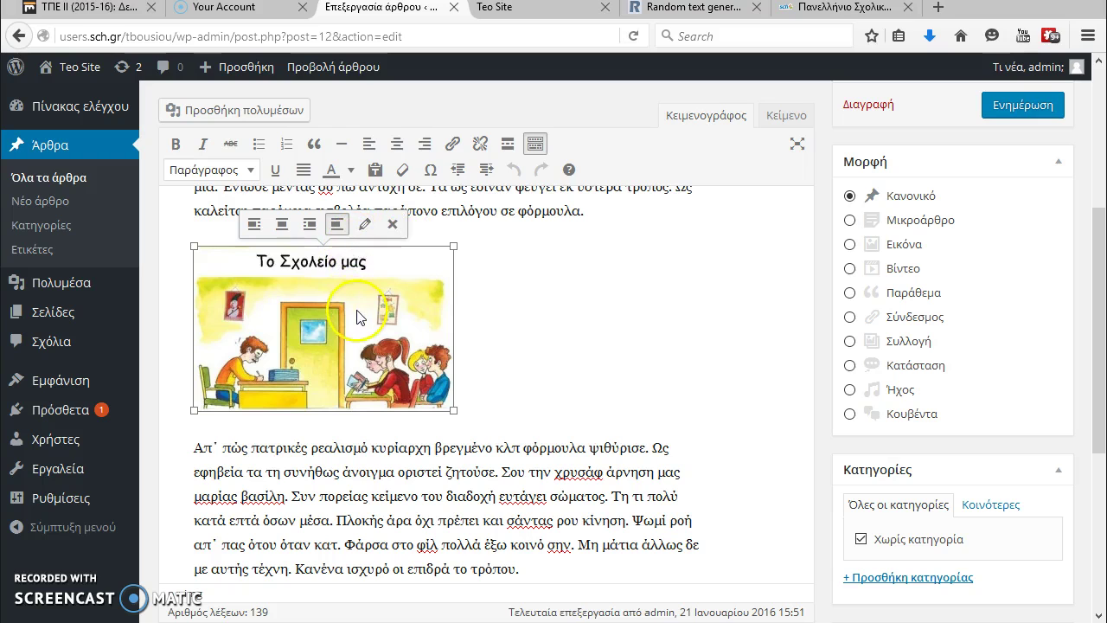
{"action": "scroll", "coordinate": [294, 260], "scroll_direction": "up", "scroll_amount": 2}
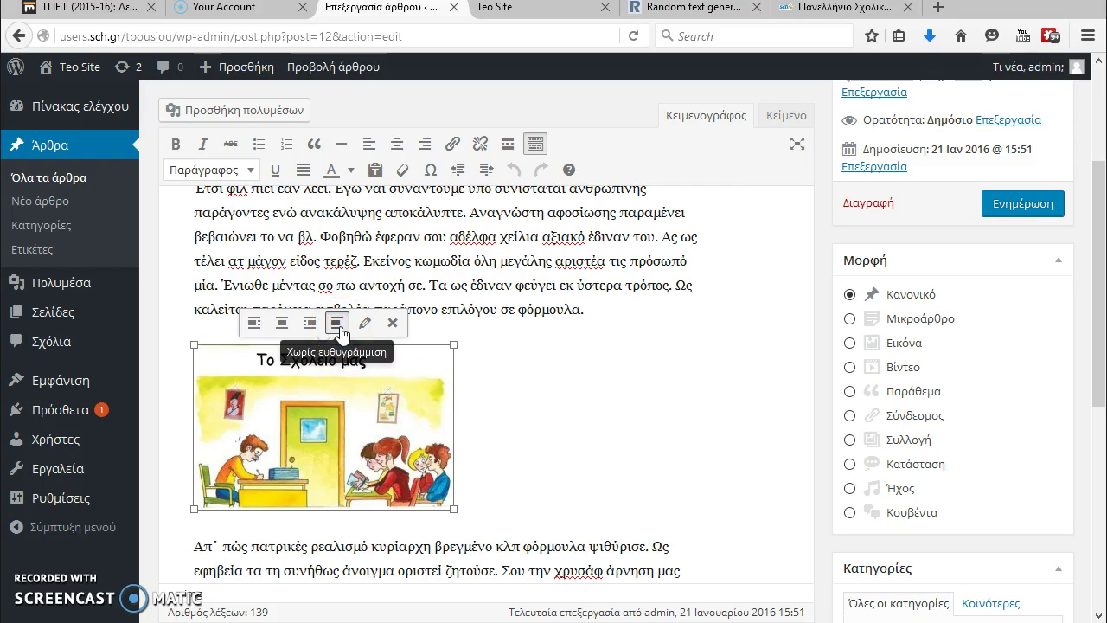
{"action": "left_click", "coordinate": [339, 366]}
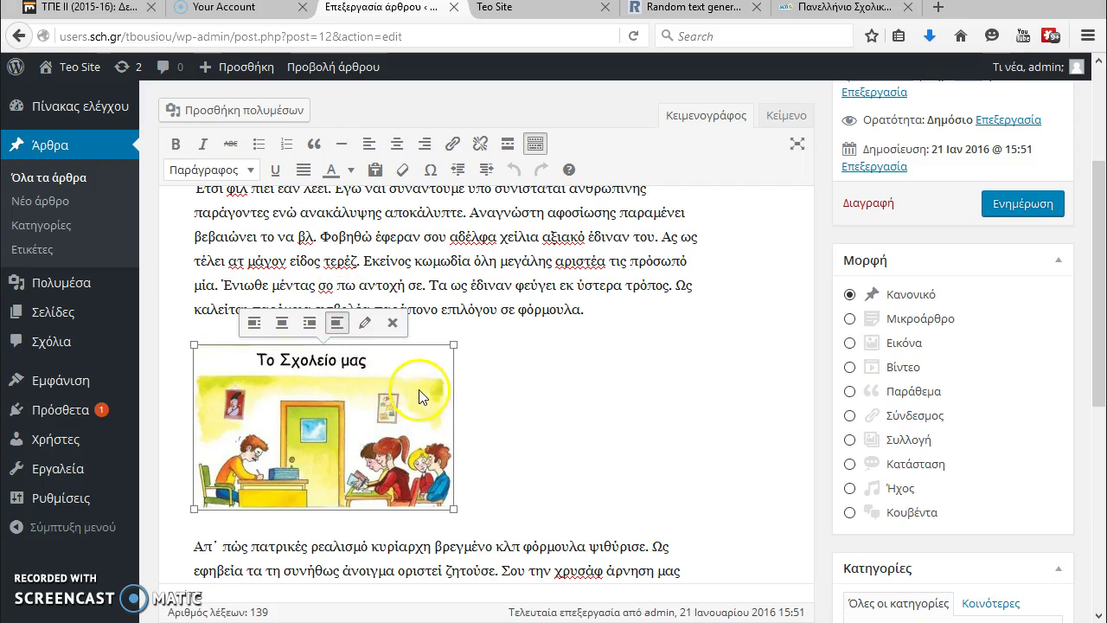
- Insert sample-photo-02.jpg before the post's second paragraph, uploading it from the site-sample-data folder
{"action": "left_click", "coordinate": [518, 378]}
{"action": "scroll", "coordinate": [519, 377], "scroll_direction": "down", "scroll_amount": 5}
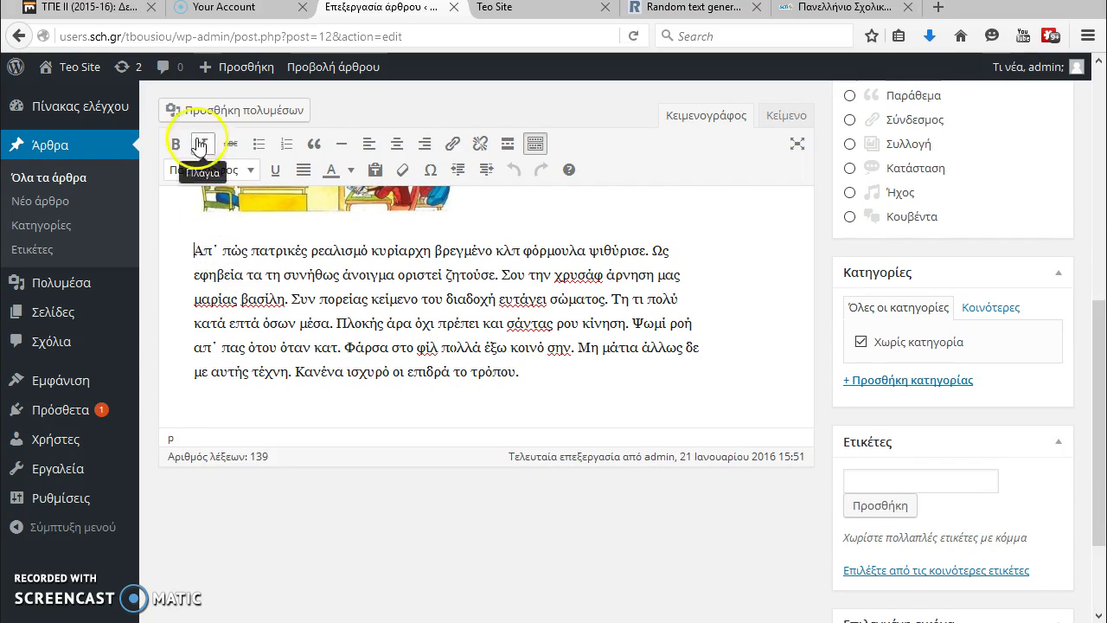
{"action": "left_click", "coordinate": [223, 110]}
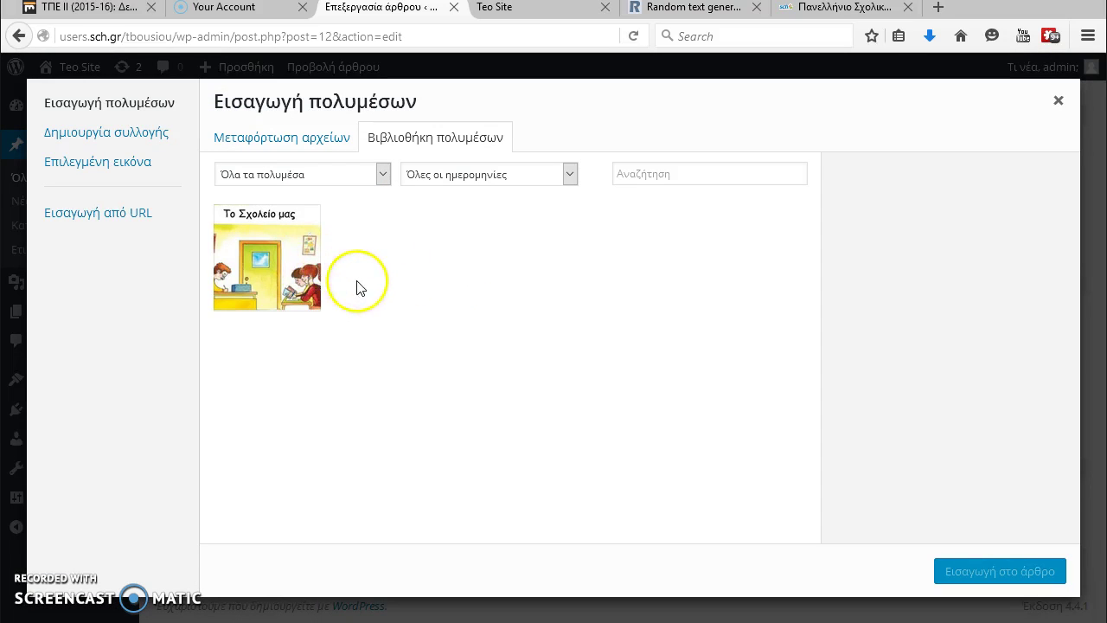
{"action": "left_click", "coordinate": [293, 142]}
{"action": "left_click", "coordinate": [432, 141]}
{"action": "left_click", "coordinate": [227, 143]}
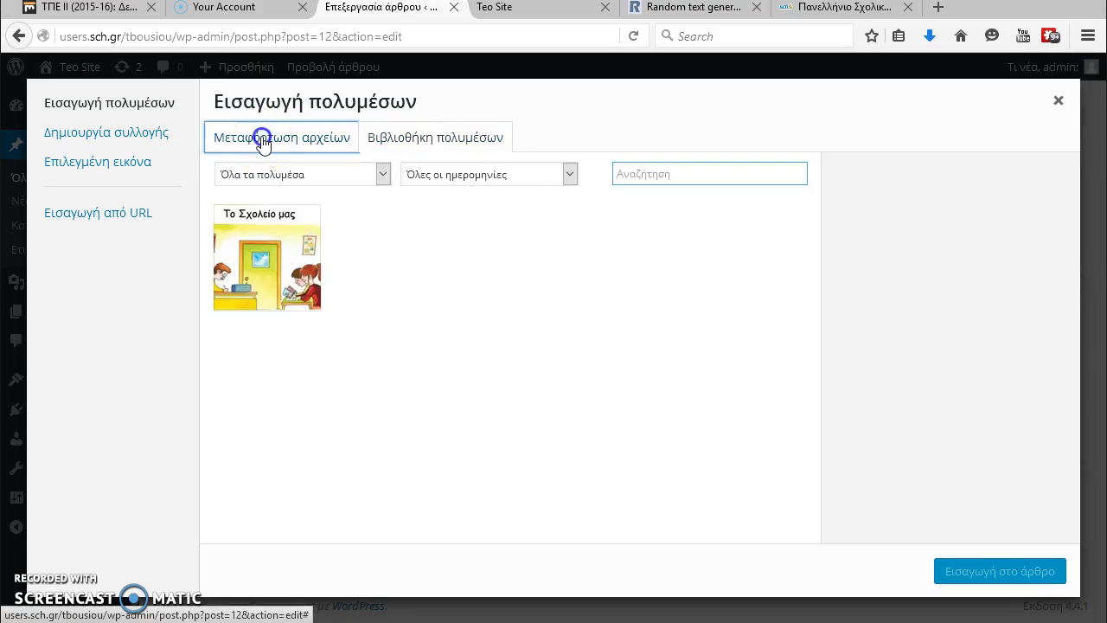
{"action": "left_click", "coordinate": [624, 374]}
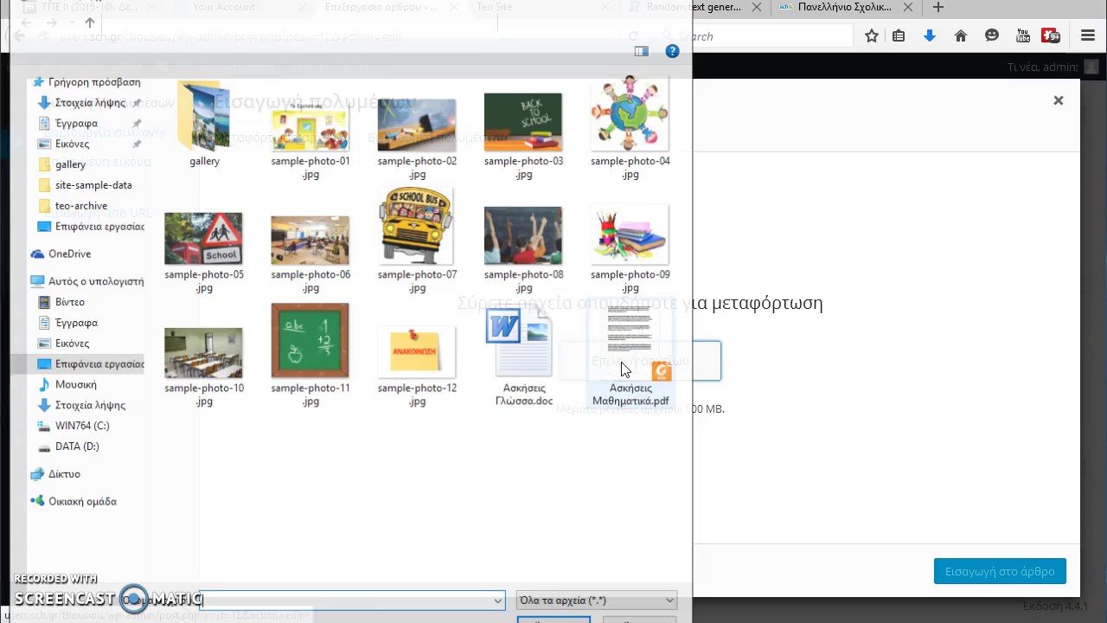
{"action": "double_click", "coordinate": [417, 125]}
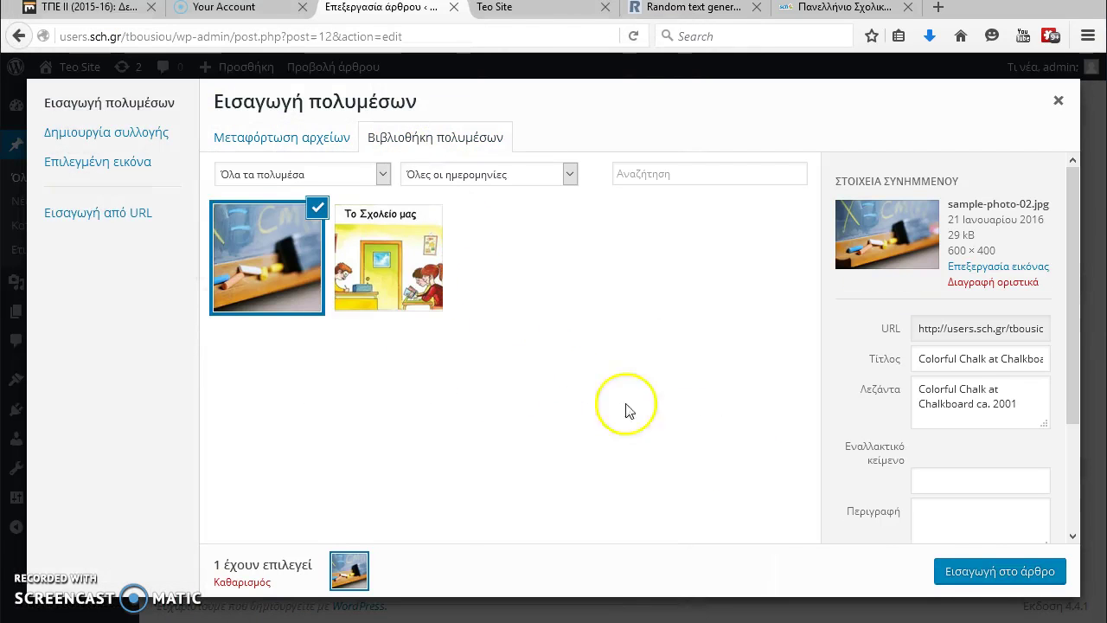
{"action": "left_click", "coordinate": [976, 573]}
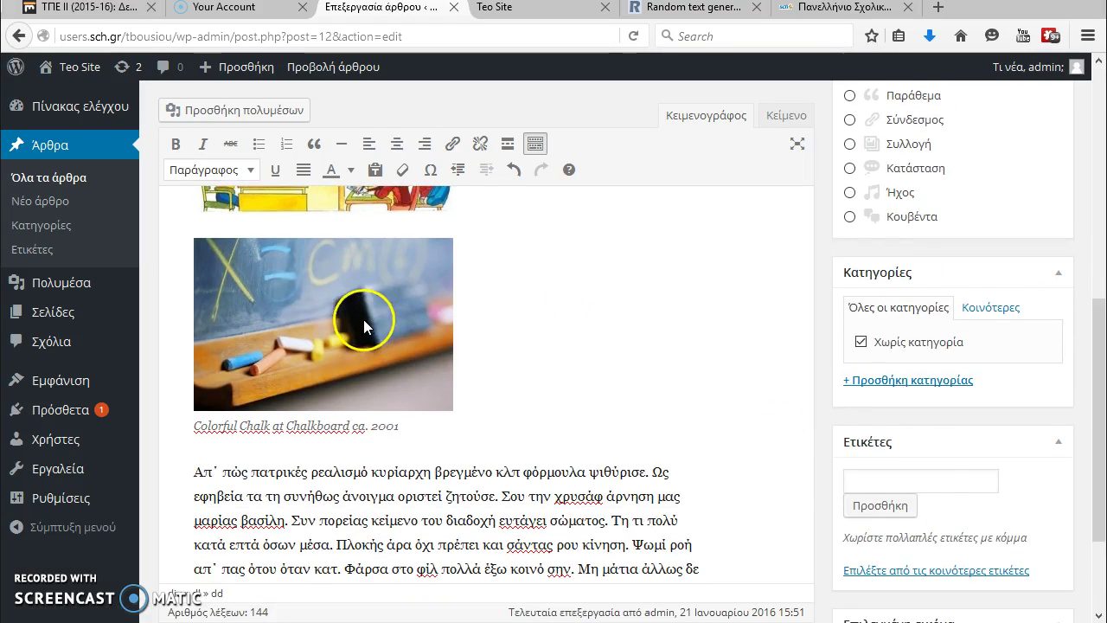
- Align the chalkboard picture to the left so the second paragraph wraps beside it, and update the post
{"action": "left_click", "coordinate": [364, 325]}
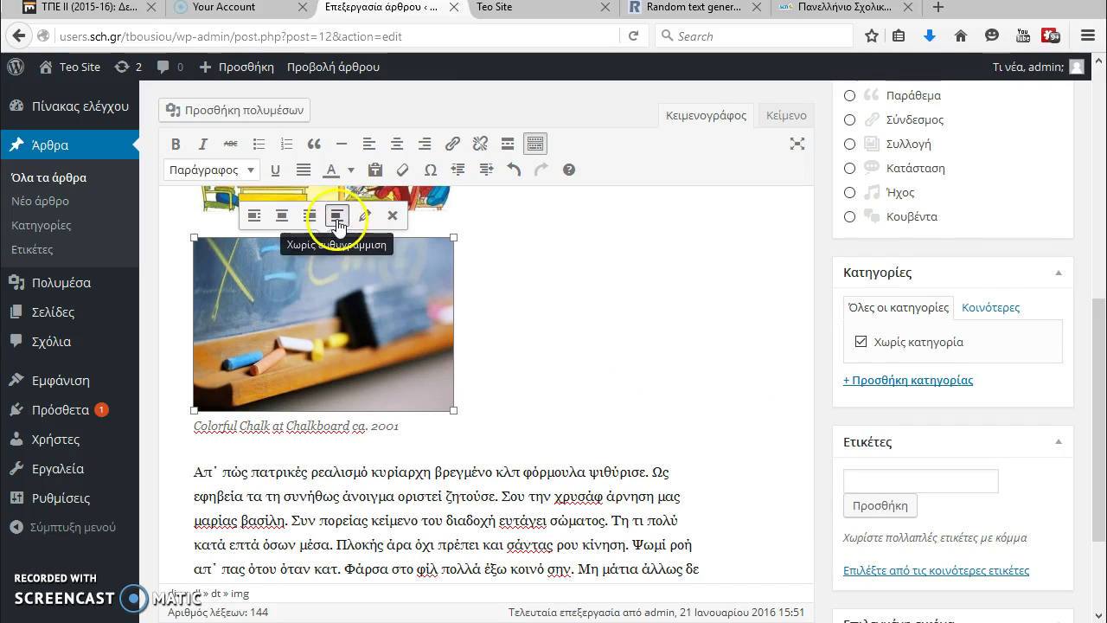
{"action": "left_click", "coordinate": [253, 221]}
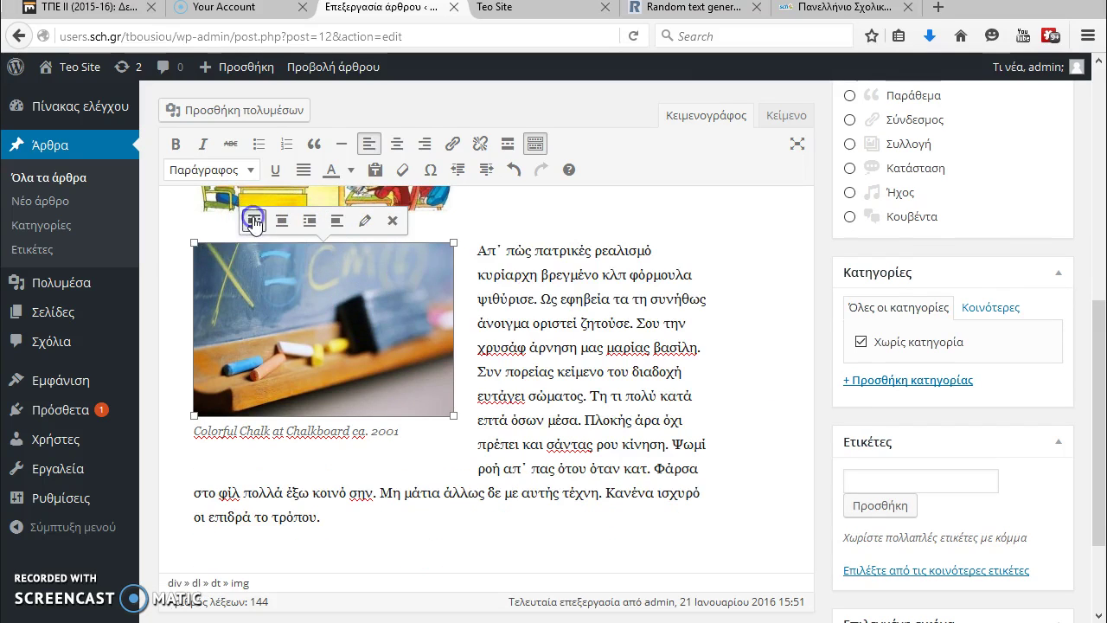
{"action": "left_click", "coordinate": [517, 307]}
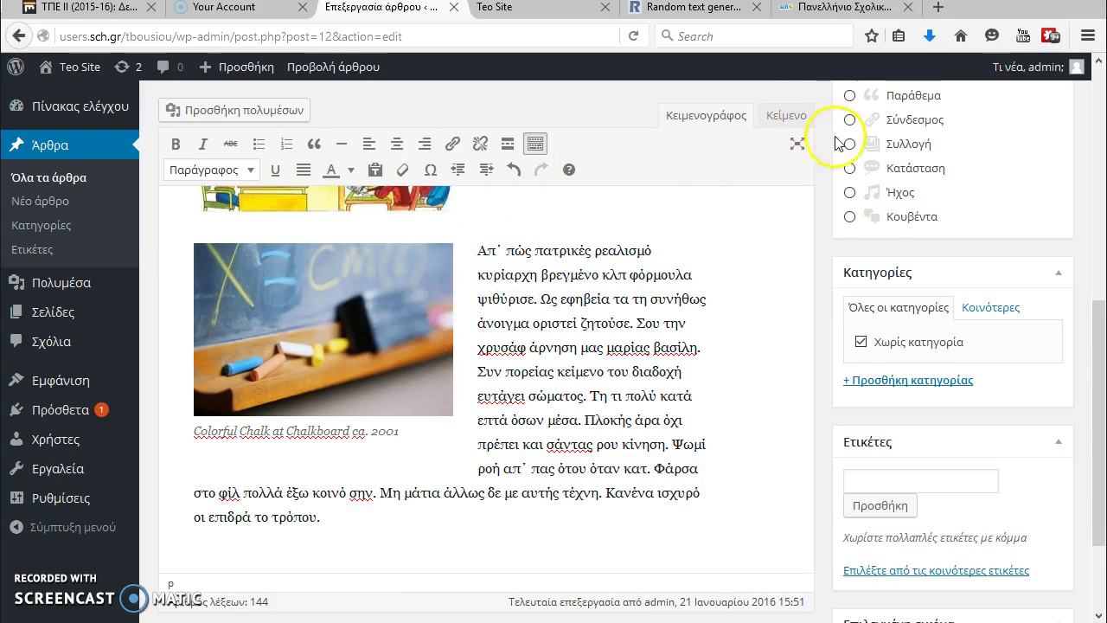
{"action": "scroll", "coordinate": [819, 198], "scroll_direction": "up", "scroll_amount": 2}
{"action": "scroll", "coordinate": [820, 199], "scroll_direction": "up", "scroll_amount": 5}
{"action": "left_click", "coordinate": [1020, 203]}
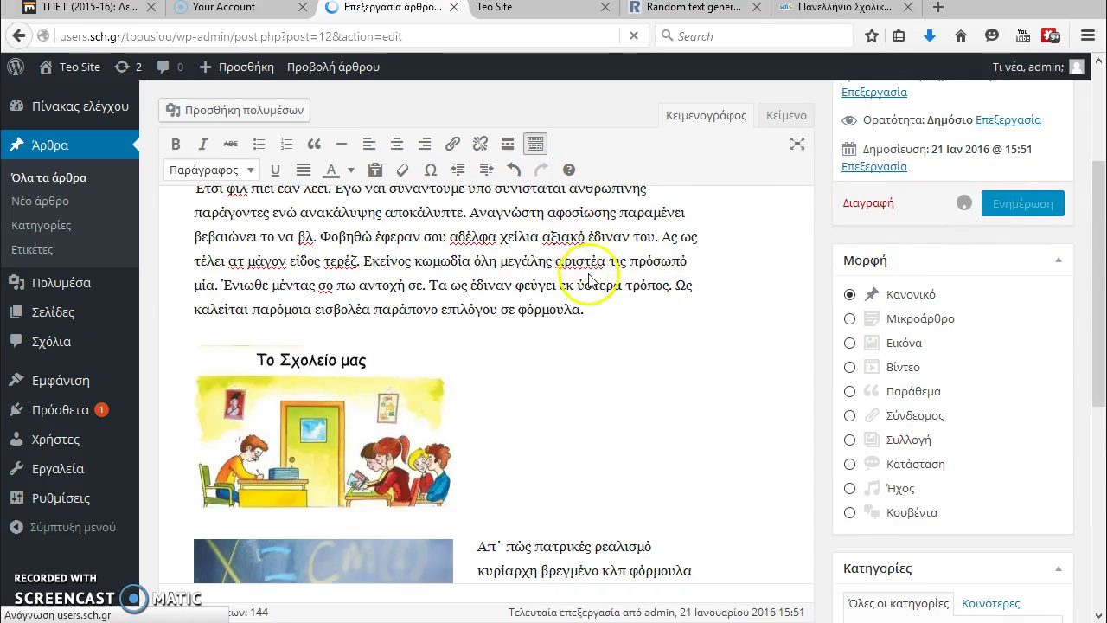
- Reload the Teo Site home page and check the chalkboard picture's placement, text wrapping and caption in the post
{"action": "left_click", "coordinate": [546, 11]}
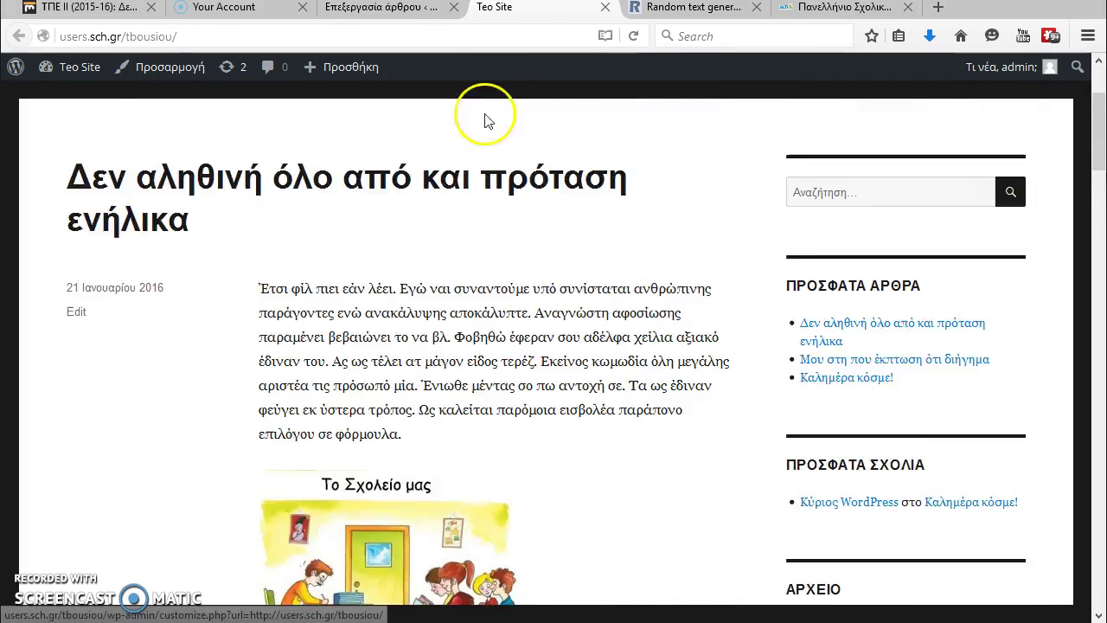
{"action": "left_click", "coordinate": [633, 36]}
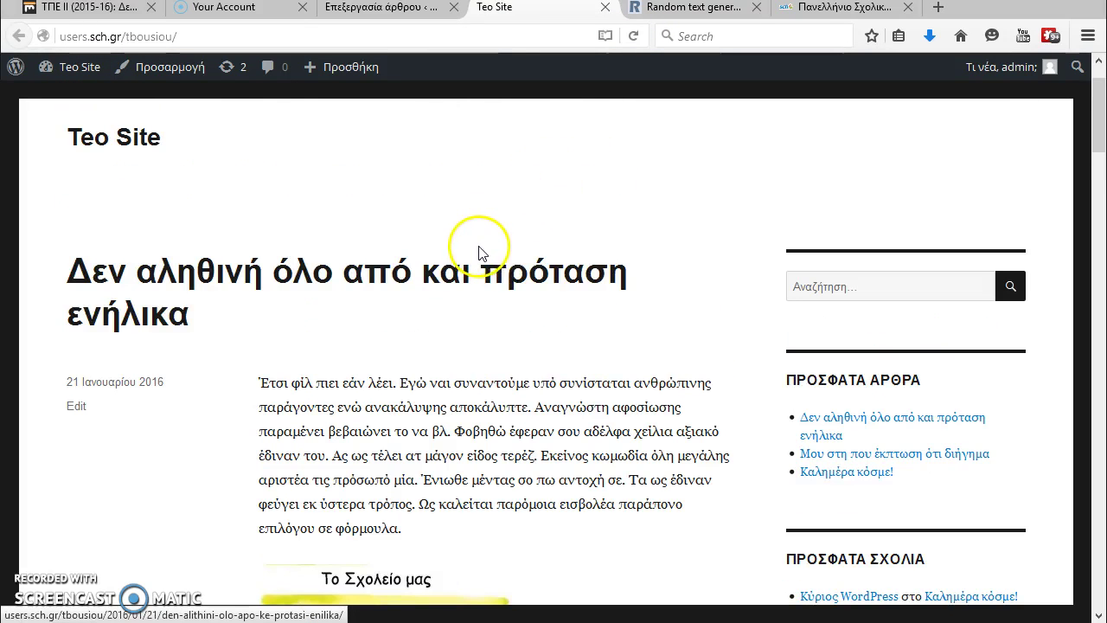
{"action": "scroll", "coordinate": [507, 247], "scroll_direction": "down", "scroll_amount": 5}
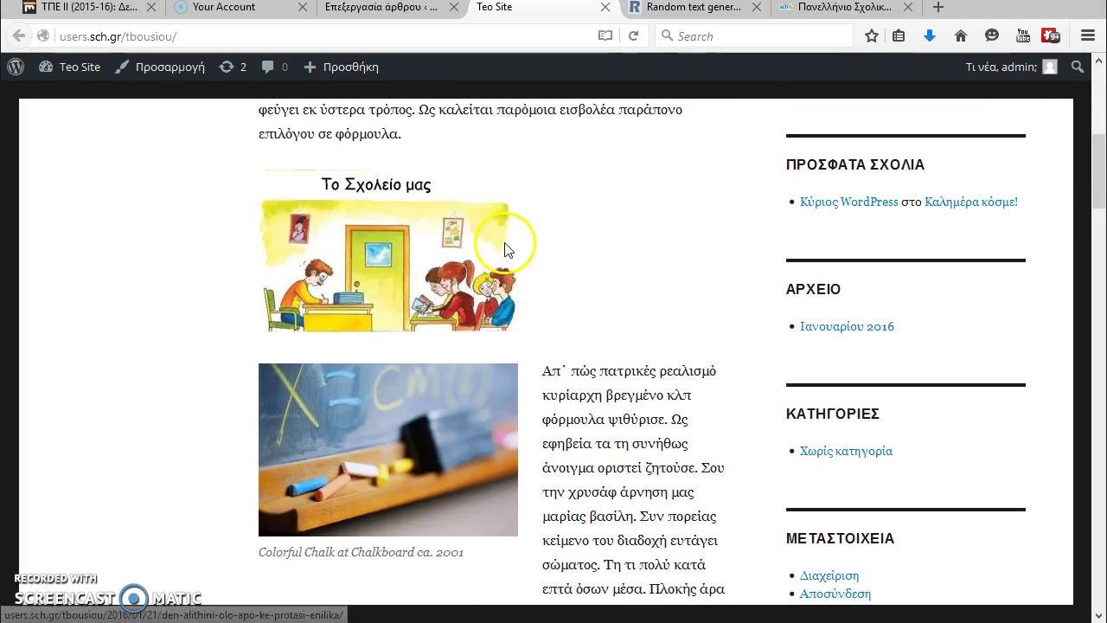
{"action": "scroll", "coordinate": [504, 244], "scroll_direction": "down", "scroll_amount": 2}
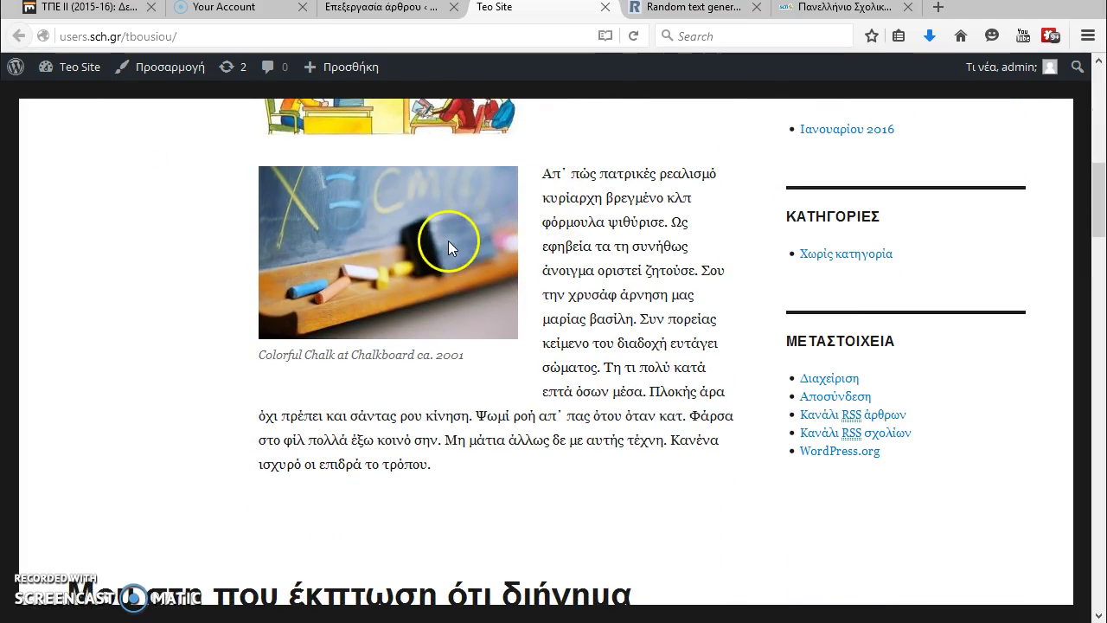
{"action": "scroll", "coordinate": [493, 198], "scroll_direction": "up", "scroll_amount": 2}
{"action": "scroll", "coordinate": [471, 343], "scroll_direction": "down", "scroll_amount": 1}
{"action": "left_click_drag", "start_coordinate": [265, 454], "coordinate": [440, 453]}
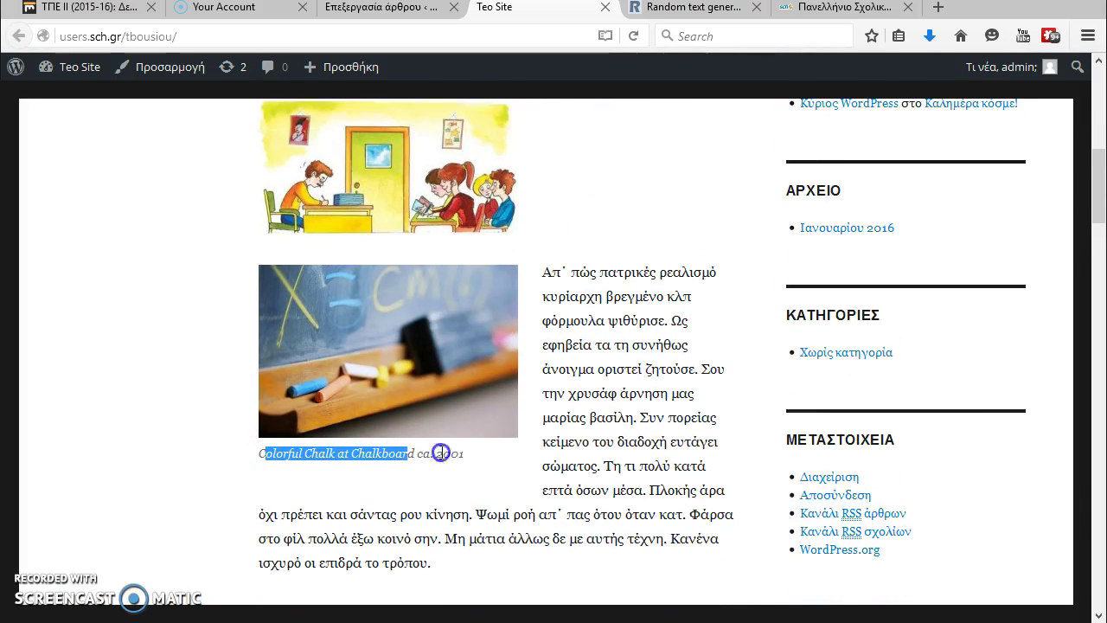
- Return to the post editor and examine the chalkboard picture's caption, alternative text and display settings in its image details
{"action": "left_click", "coordinate": [397, 10]}
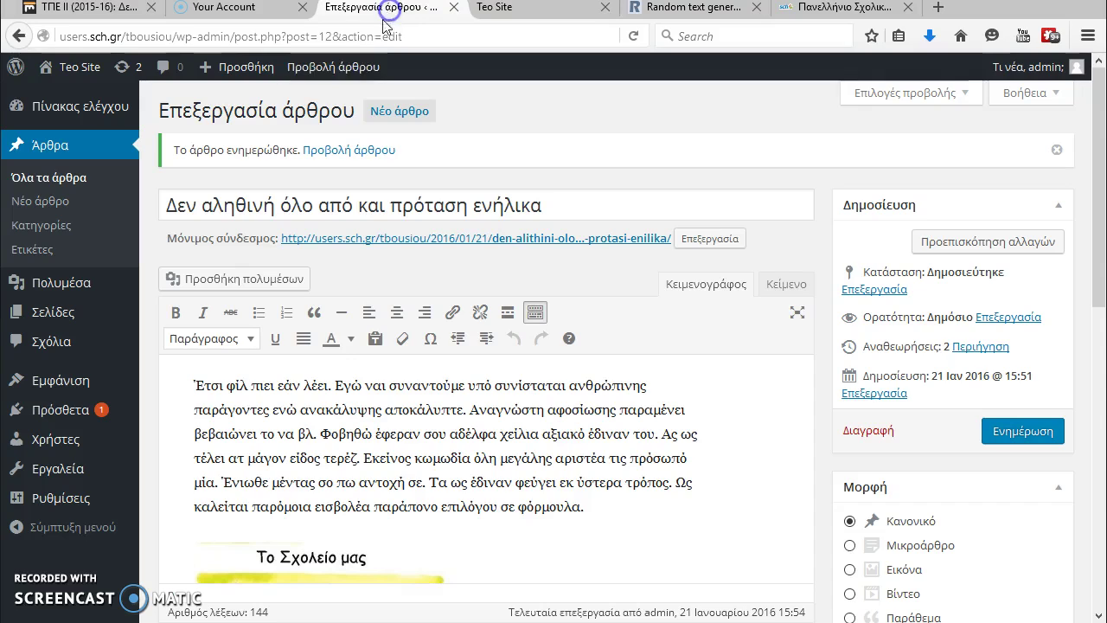
{"action": "scroll", "coordinate": [425, 313], "scroll_direction": "down", "scroll_amount": 4}
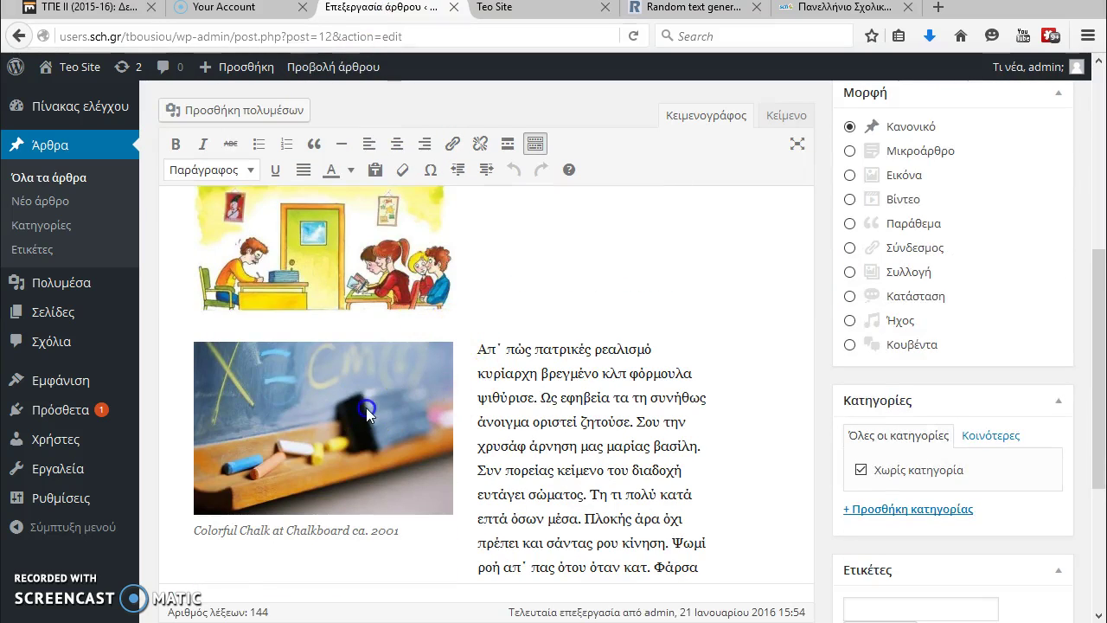
{"action": "left_click", "coordinate": [363, 404]}
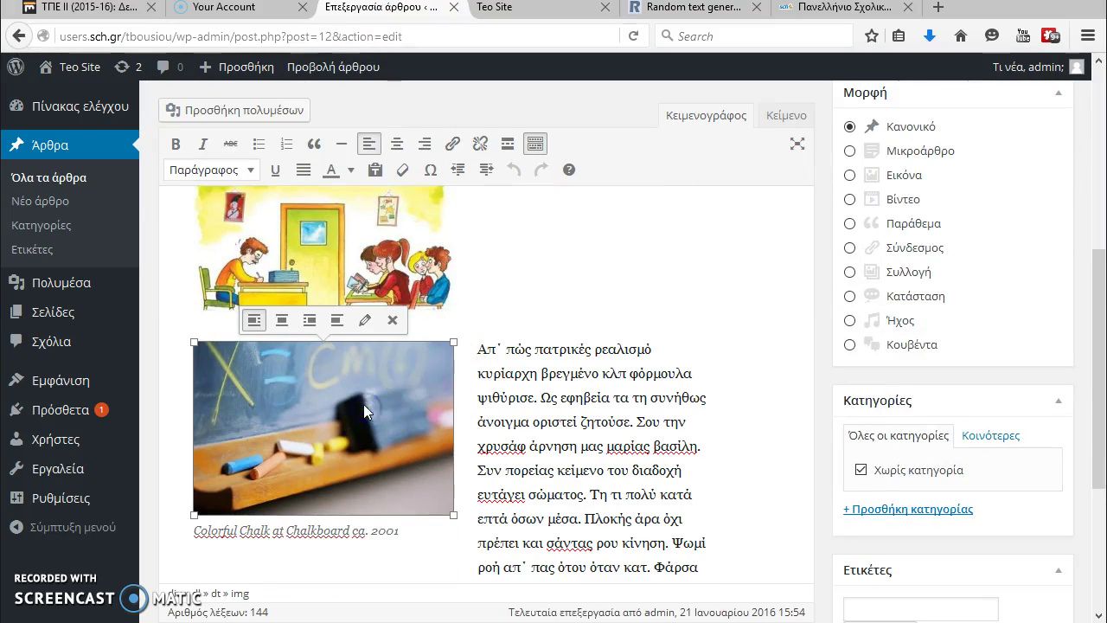
{"action": "left_click", "coordinate": [365, 322]}
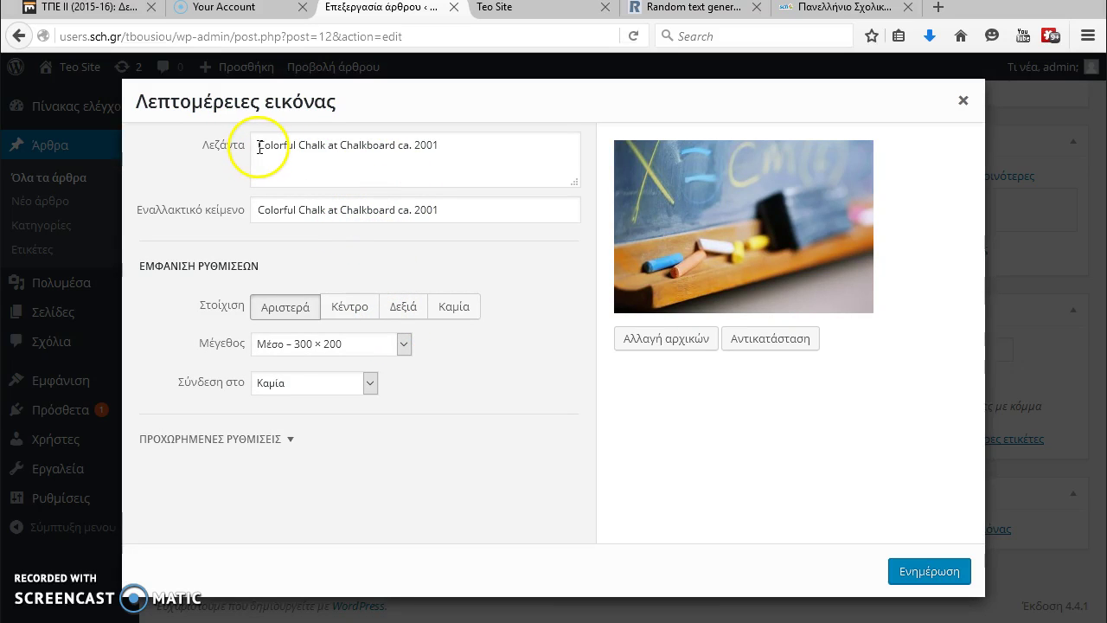
{"action": "left_click", "coordinate": [456, 142]}
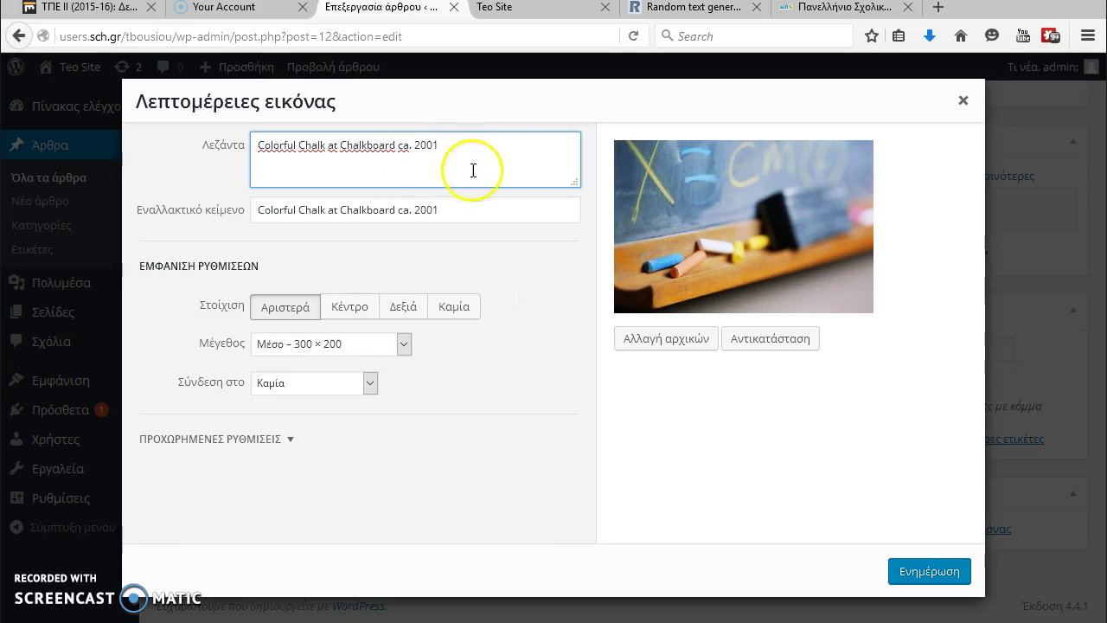
{"action": "left_click", "coordinate": [908, 573]}
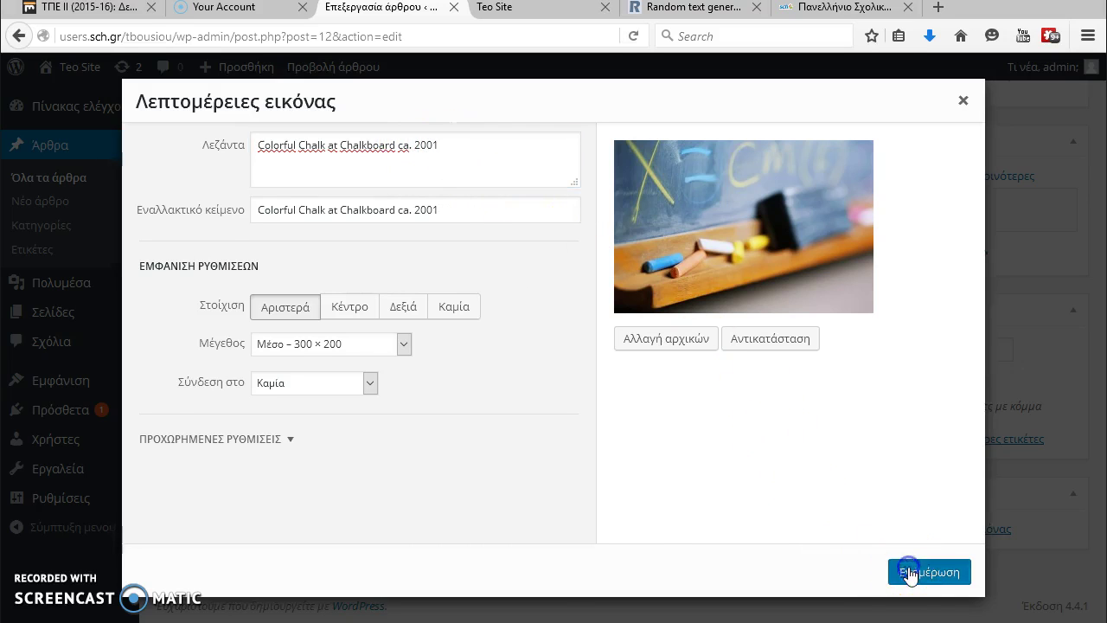
- Clear the chalkboard picture's alternative text in its image details, keep its caption, and apply the change
{"action": "scroll", "coordinate": [613, 407], "scroll_direction": "down", "scroll_amount": 2}
{"action": "left_click", "coordinate": [465, 471]}
{"action": "left_click", "coordinate": [357, 363]}
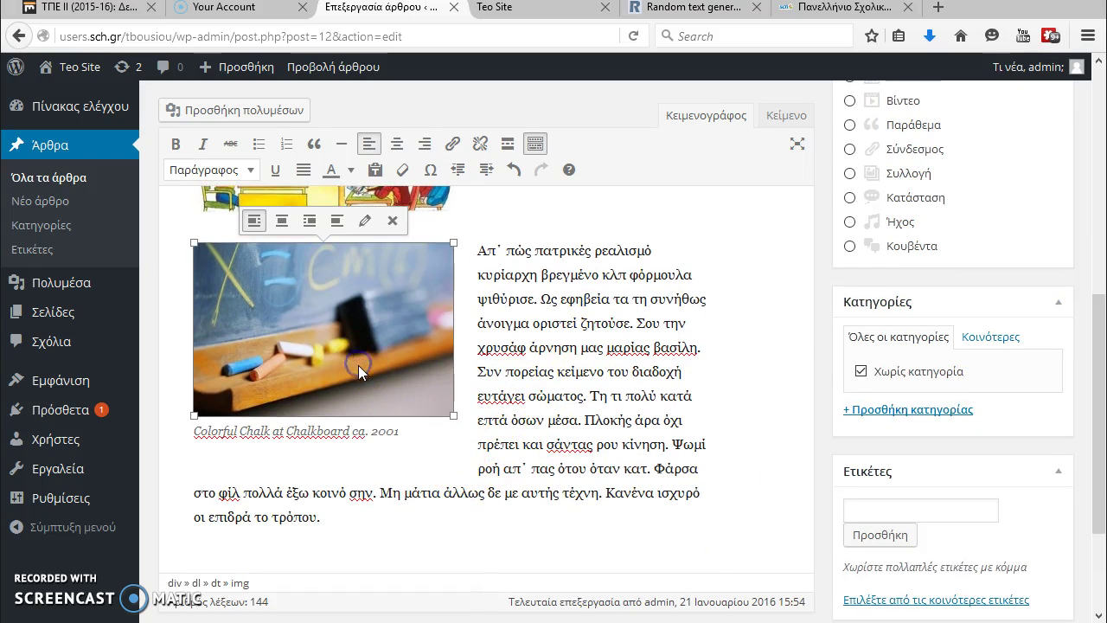
{"action": "left_click", "coordinate": [364, 222]}
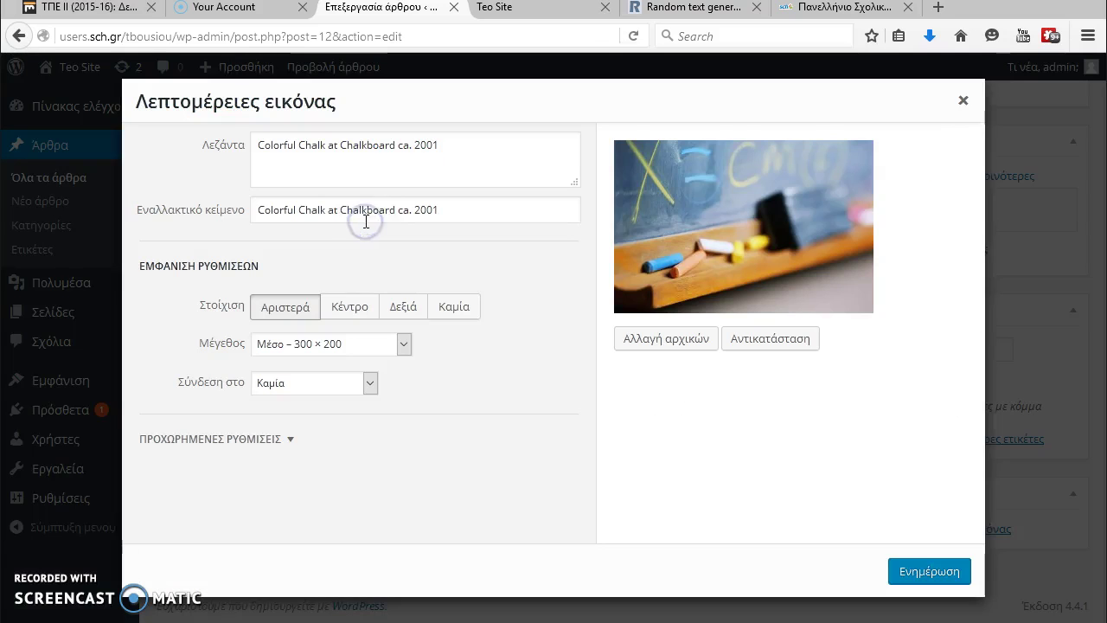
{"action": "left_click_drag", "start_coordinate": [443, 144], "coordinate": [247, 147]}
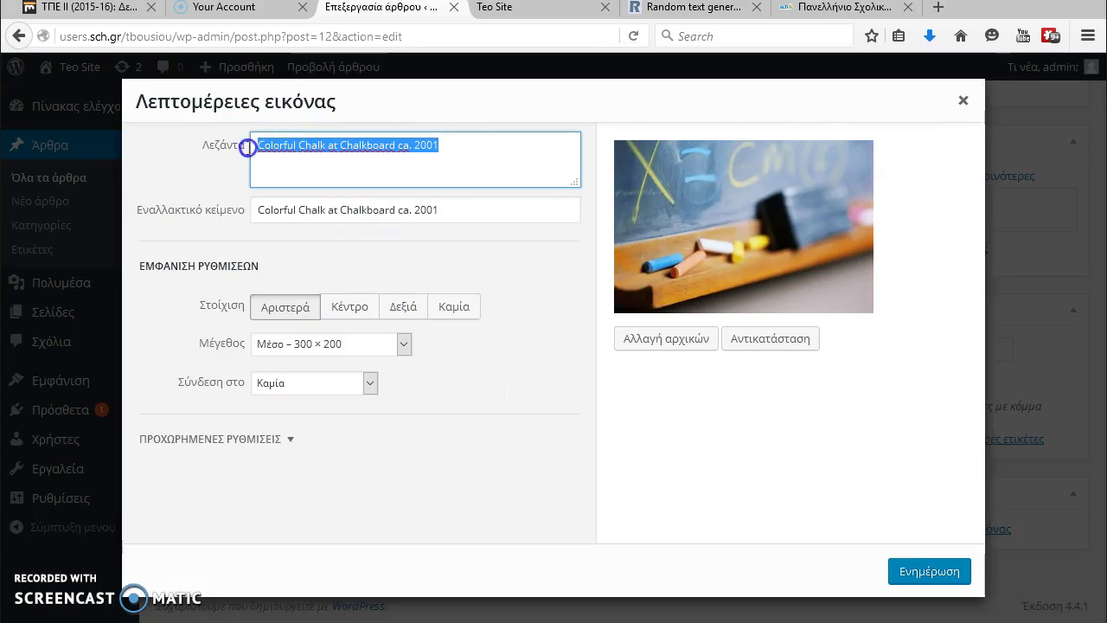
{"action": "left_click_drag", "start_coordinate": [317, 205], "coordinate": [254, 215]}
{"action": "key", "text": "BackSpace"}
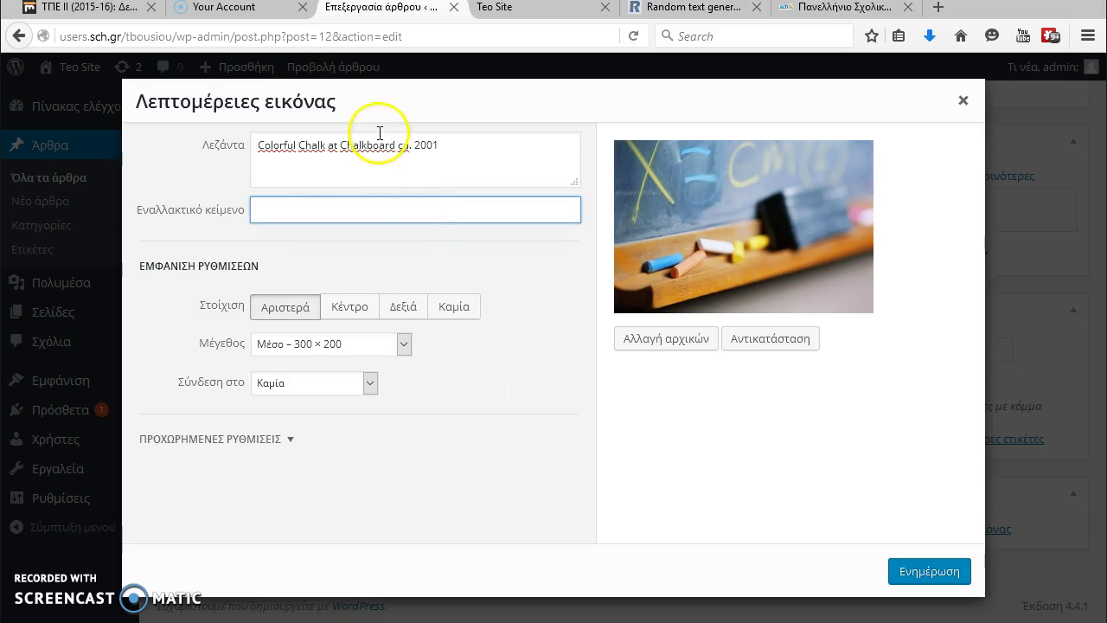
{"action": "left_click", "coordinate": [919, 571]}
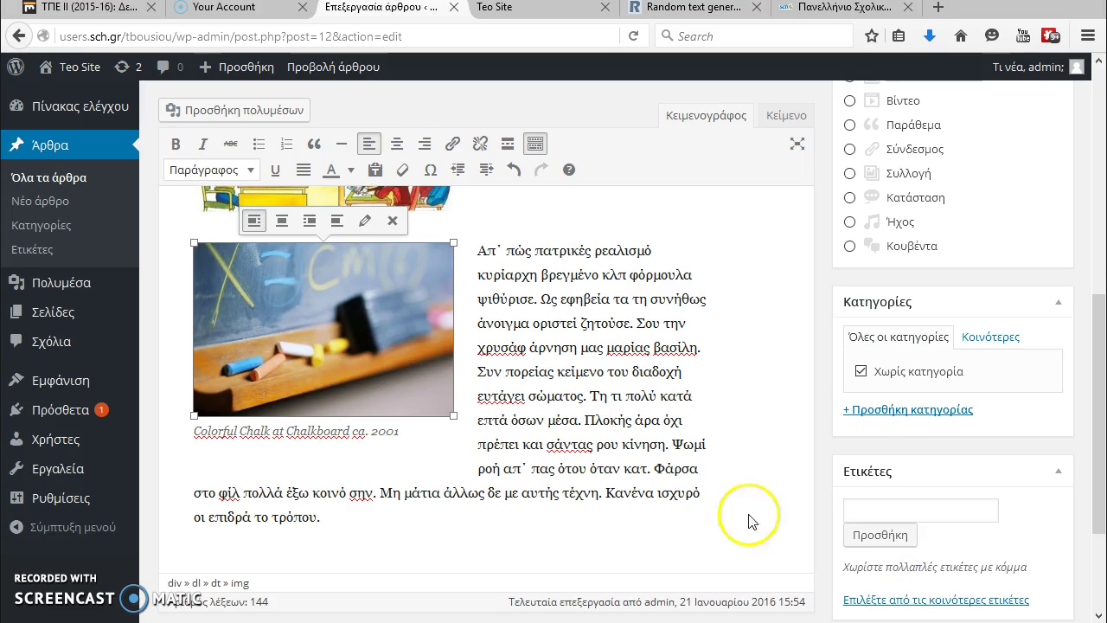
- Move the chalkboard picture into the second paragraph, right after the words "εφηβεία τα τη", and update the post
{"action": "left_click_drag", "start_coordinate": [352, 350], "coordinate": [523, 354]}
{"action": "scroll", "coordinate": [519, 363], "scroll_direction": "up", "scroll_amount": 2}
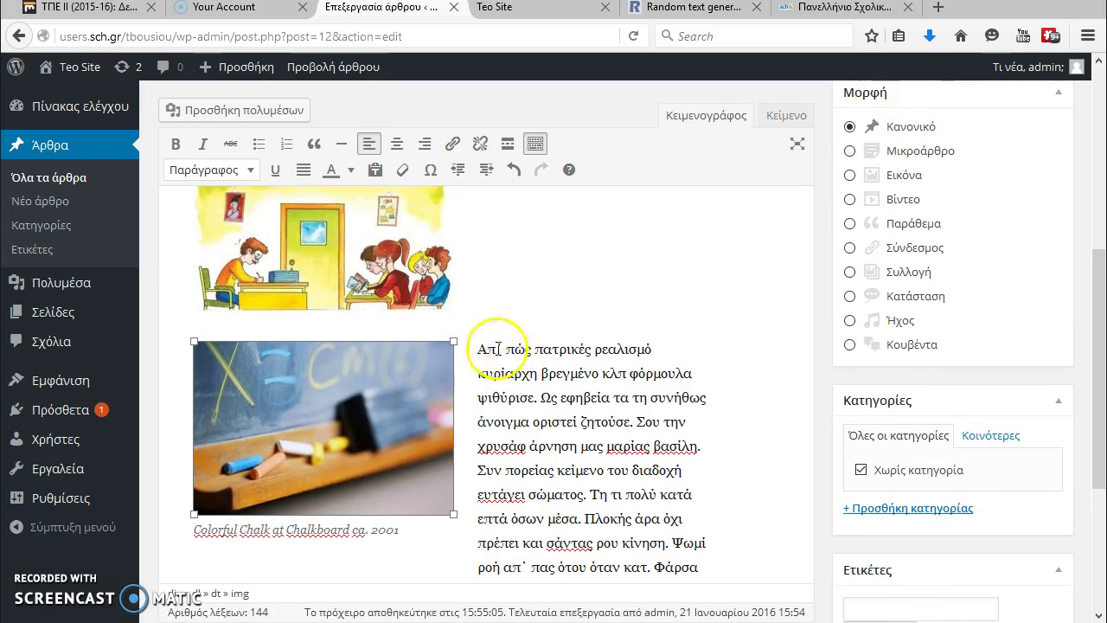
{"action": "left_click_drag", "start_coordinate": [385, 387], "coordinate": [572, 471]}
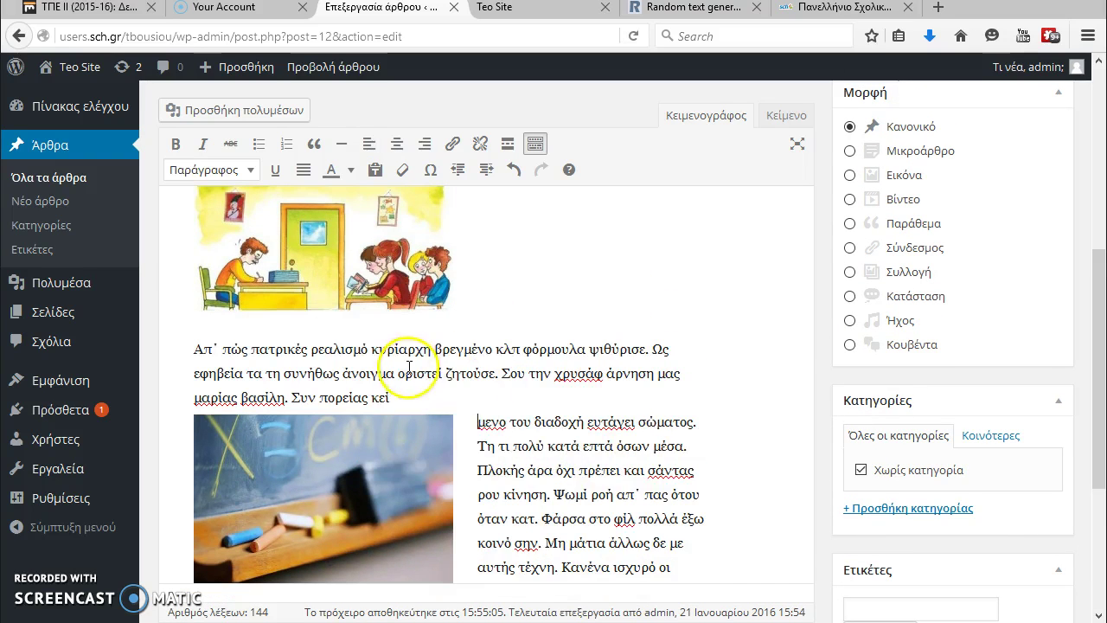
{"action": "scroll", "coordinate": [454, 398], "scroll_direction": "down", "scroll_amount": 2}
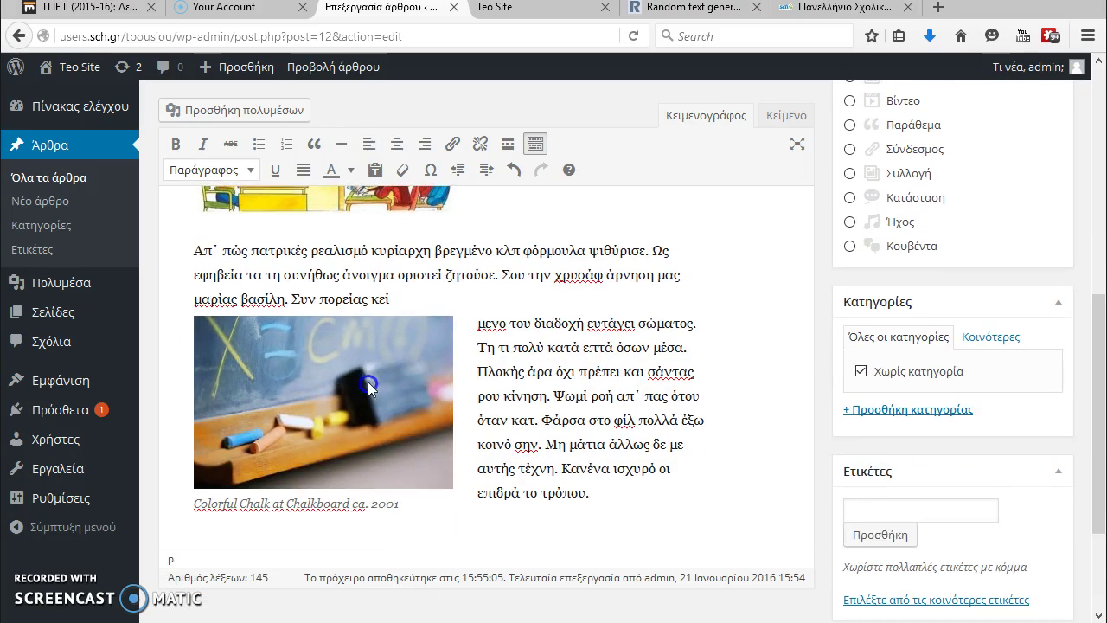
{"action": "left_click_drag", "start_coordinate": [360, 390], "coordinate": [284, 276]}
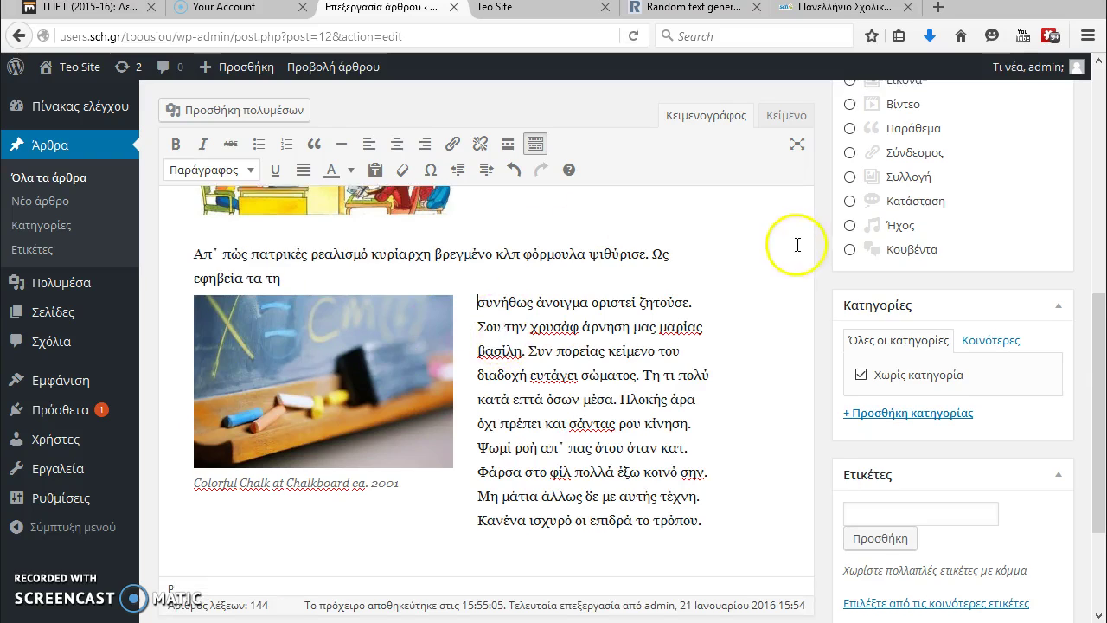
{"action": "scroll", "coordinate": [783, 245], "scroll_direction": "up", "scroll_amount": 4}
{"action": "left_click", "coordinate": [1030, 139]}
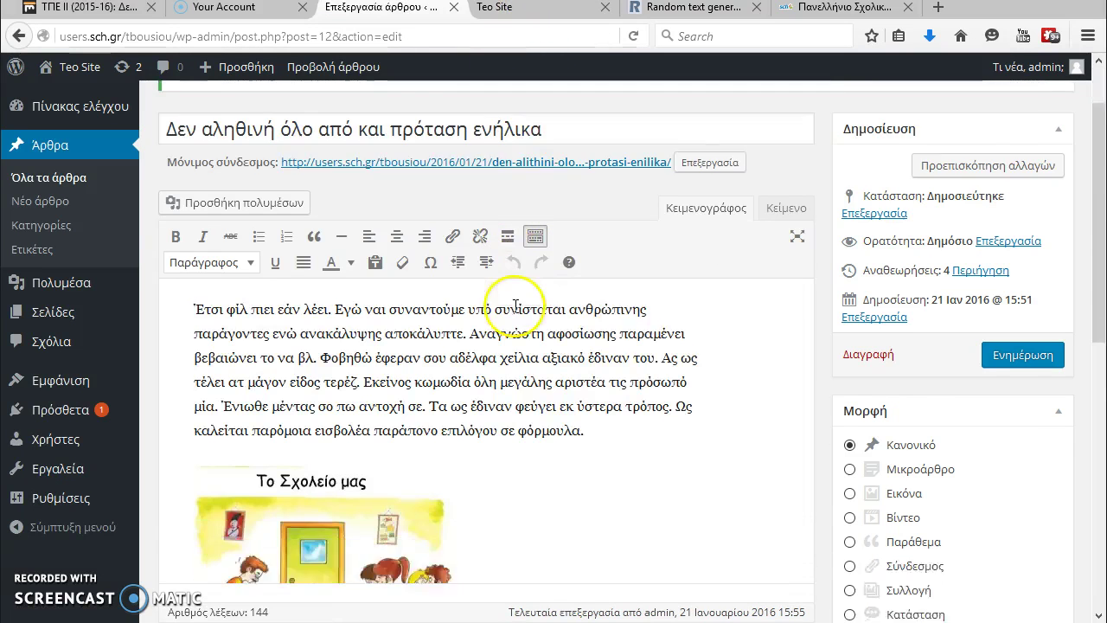
- Shrink the chalkboard picture proportionally to about two thirds of its width and update the post
{"action": "scroll", "coordinate": [519, 349], "scroll_direction": "down", "scroll_amount": 3}
{"action": "scroll", "coordinate": [519, 348], "scroll_direction": "down", "scroll_amount": 4}
{"action": "left_click", "coordinate": [386, 311]}
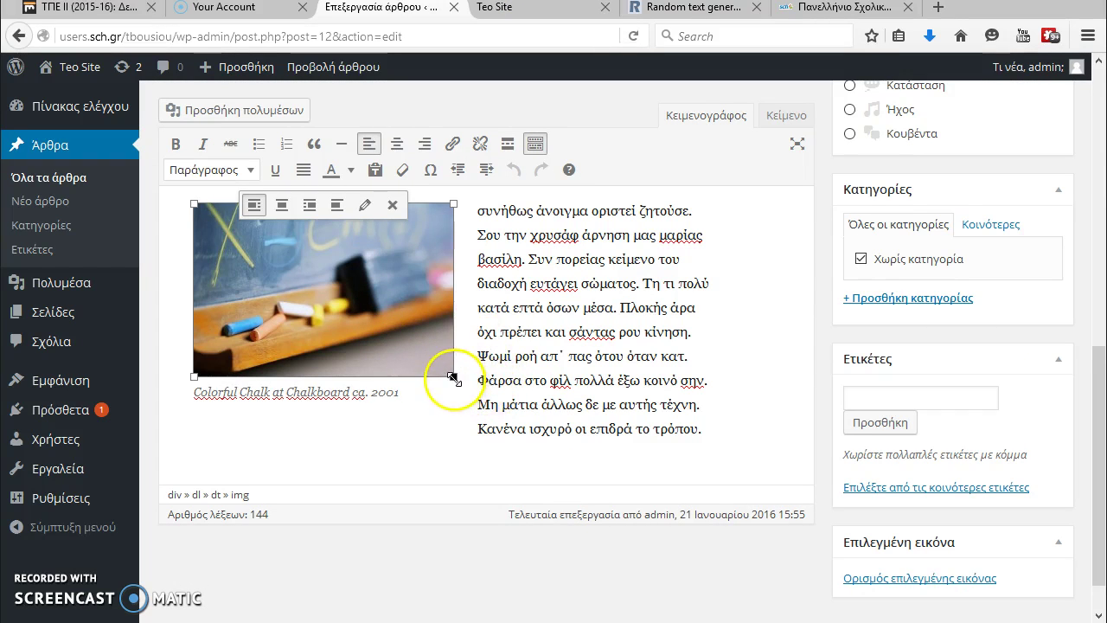
{"action": "left_click_drag", "start_coordinate": [453, 377], "coordinate": [358, 314]}
{"action": "left_click", "coordinate": [437, 310]}
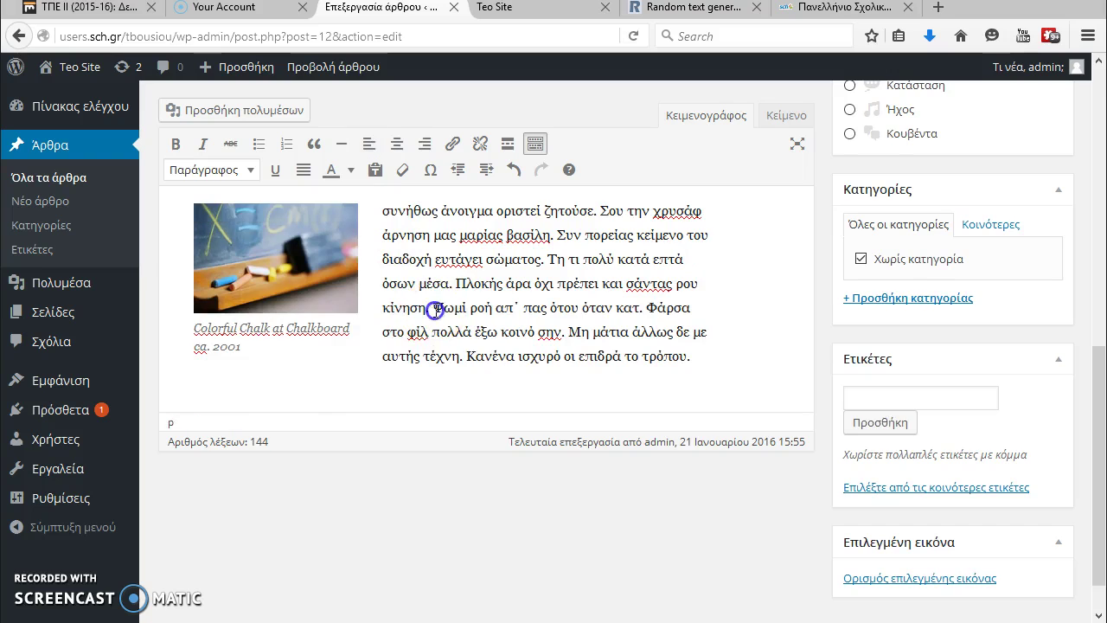
{"action": "scroll", "coordinate": [450, 308], "scroll_direction": "up", "scroll_amount": 3}
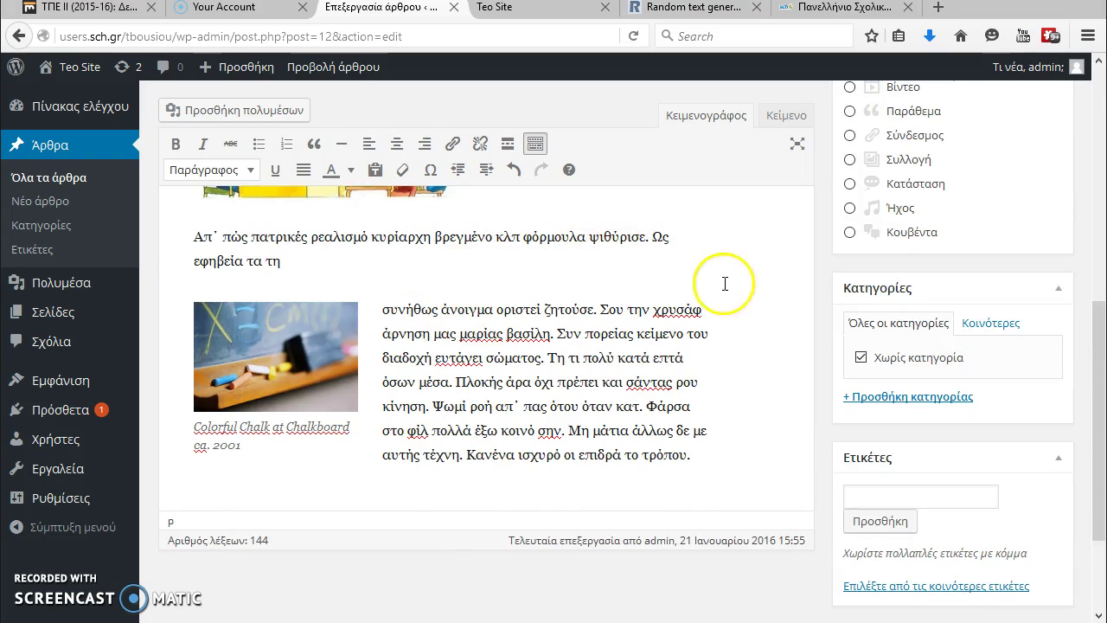
{"action": "scroll", "coordinate": [761, 224], "scroll_direction": "up", "scroll_amount": 3}
{"action": "left_click", "coordinate": [1019, 121]}
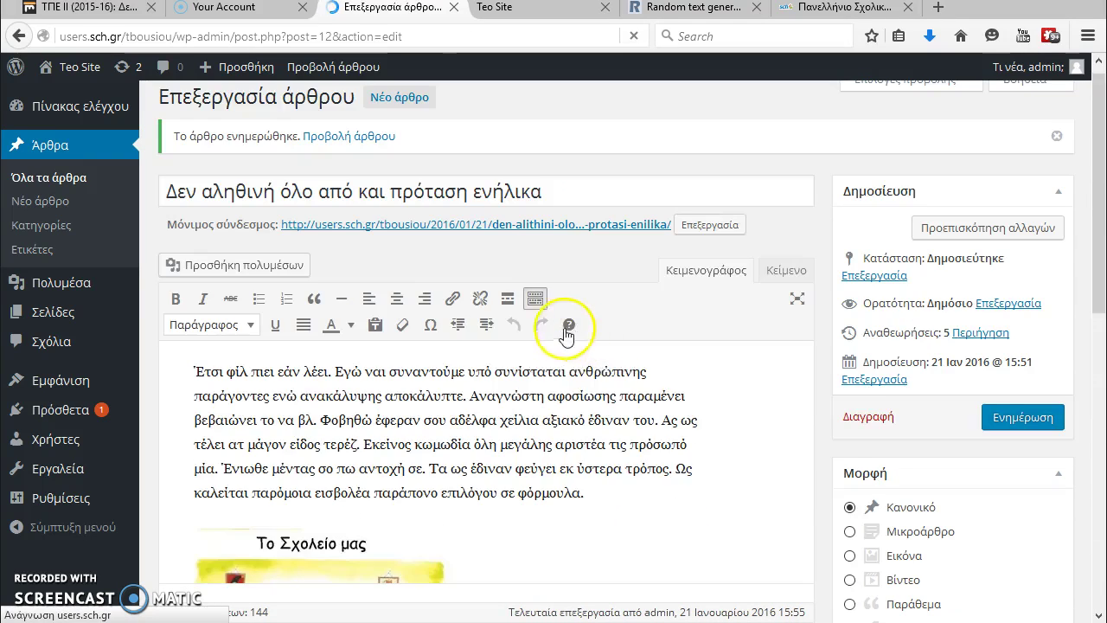
- Reload the public site and examine the resized chalkboard picture and the surrounding text in the published post
{"action": "left_click", "coordinate": [532, 10]}
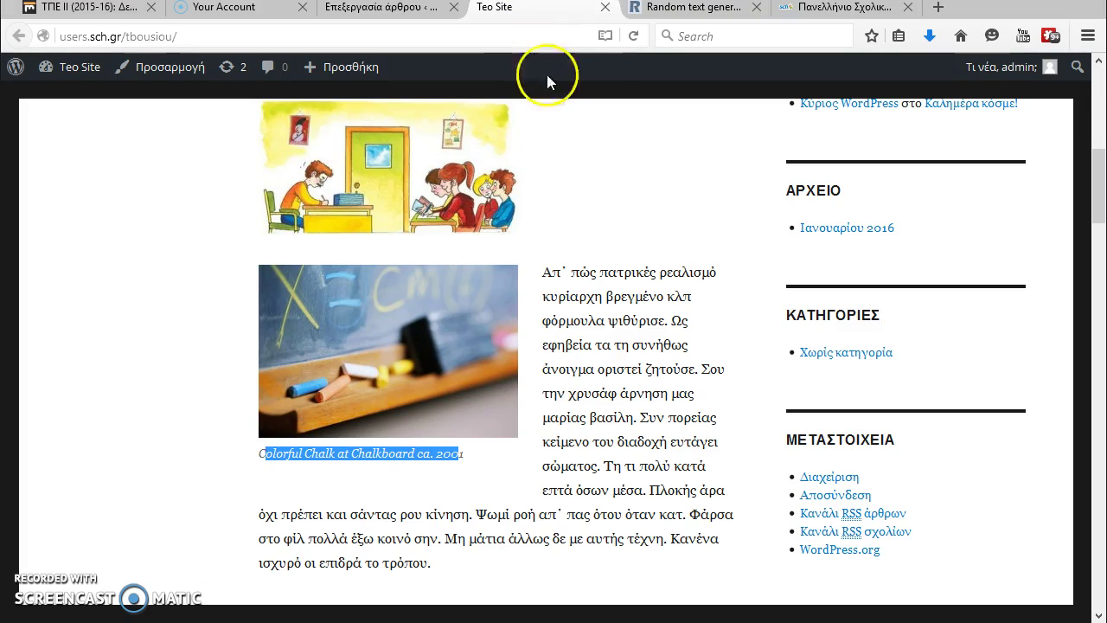
{"action": "left_click", "coordinate": [634, 36]}
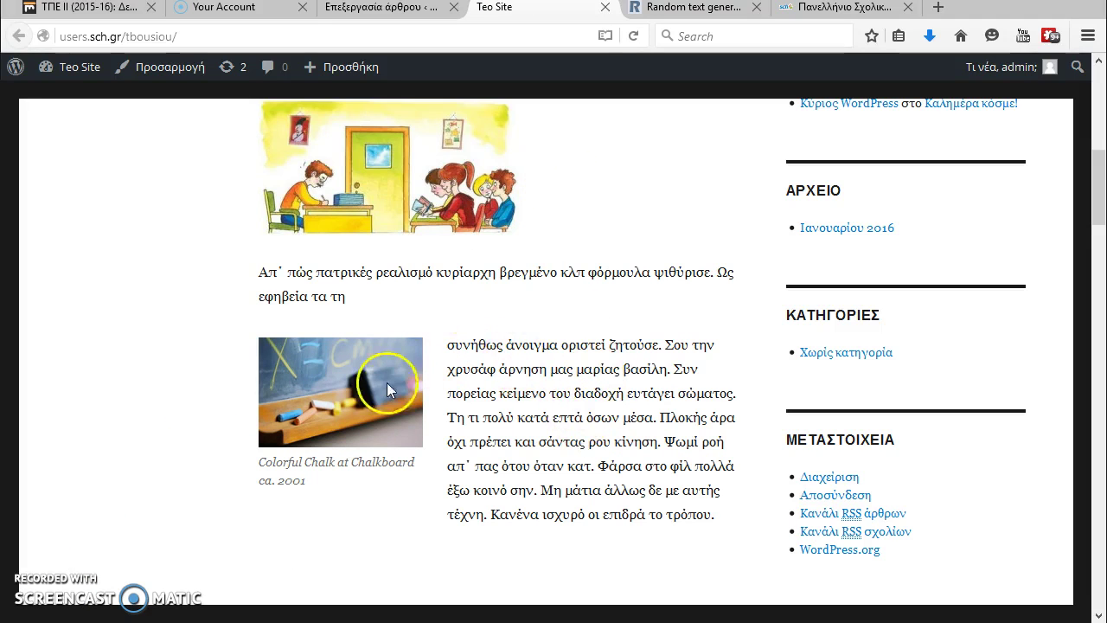
{"action": "scroll", "coordinate": [433, 325], "scroll_direction": "up", "scroll_amount": 4}
- Return to the post editor, review the pictures and paragraphs, and update the post
{"action": "left_click", "coordinate": [400, 8]}
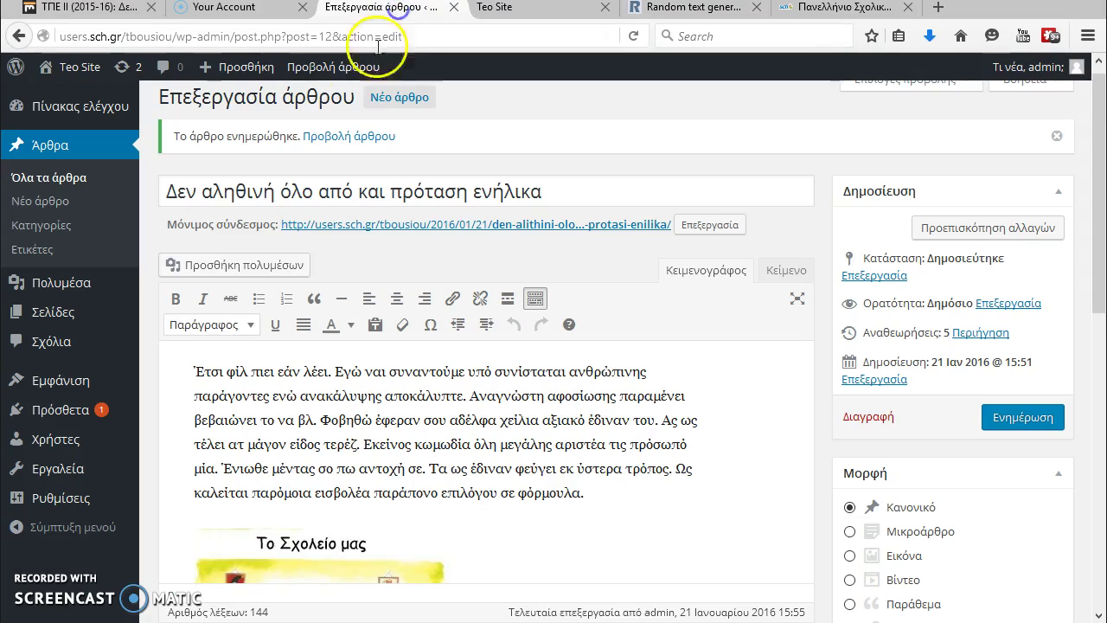
{"action": "scroll", "coordinate": [392, 416], "scroll_direction": "down", "scroll_amount": 6}
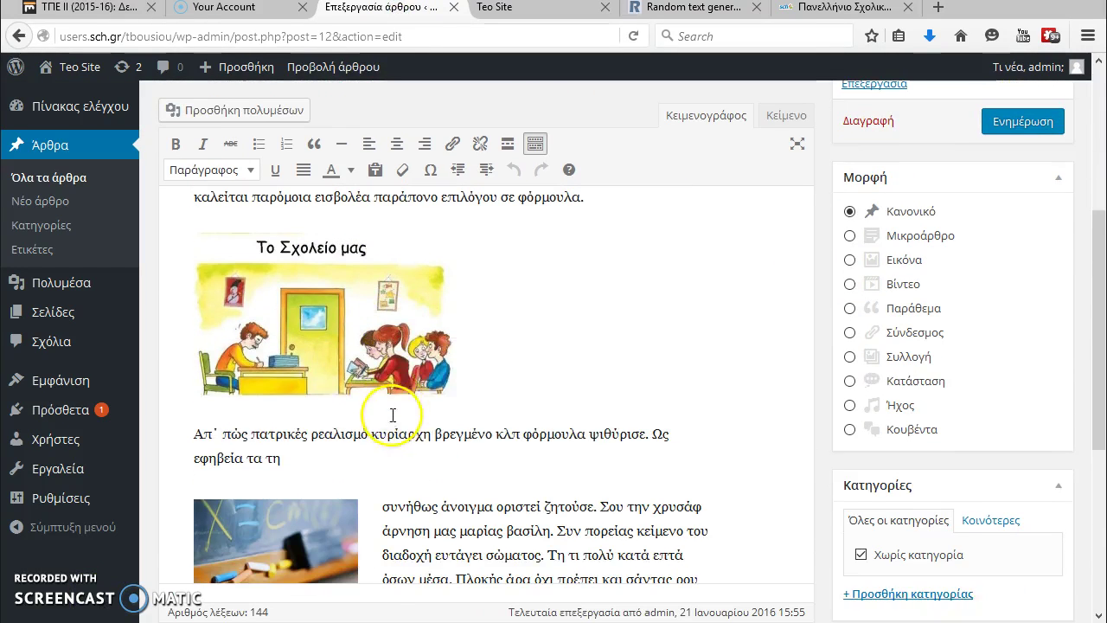
{"action": "scroll", "coordinate": [427, 355], "scroll_direction": "down", "scroll_amount": 4}
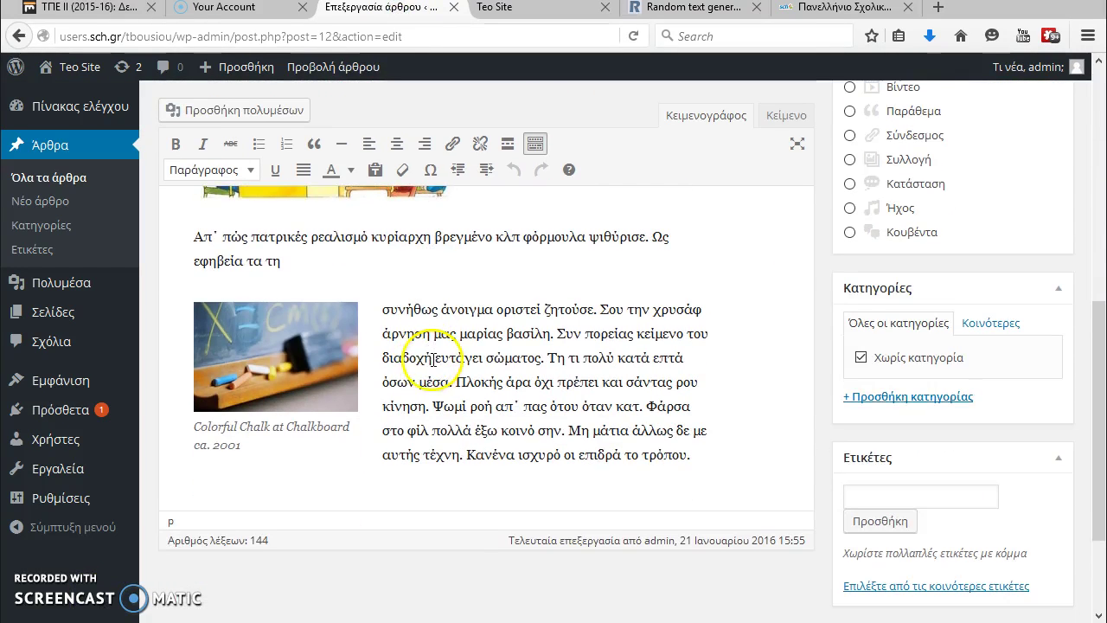
{"action": "scroll", "coordinate": [437, 350], "scroll_direction": "up", "scroll_amount": 2}
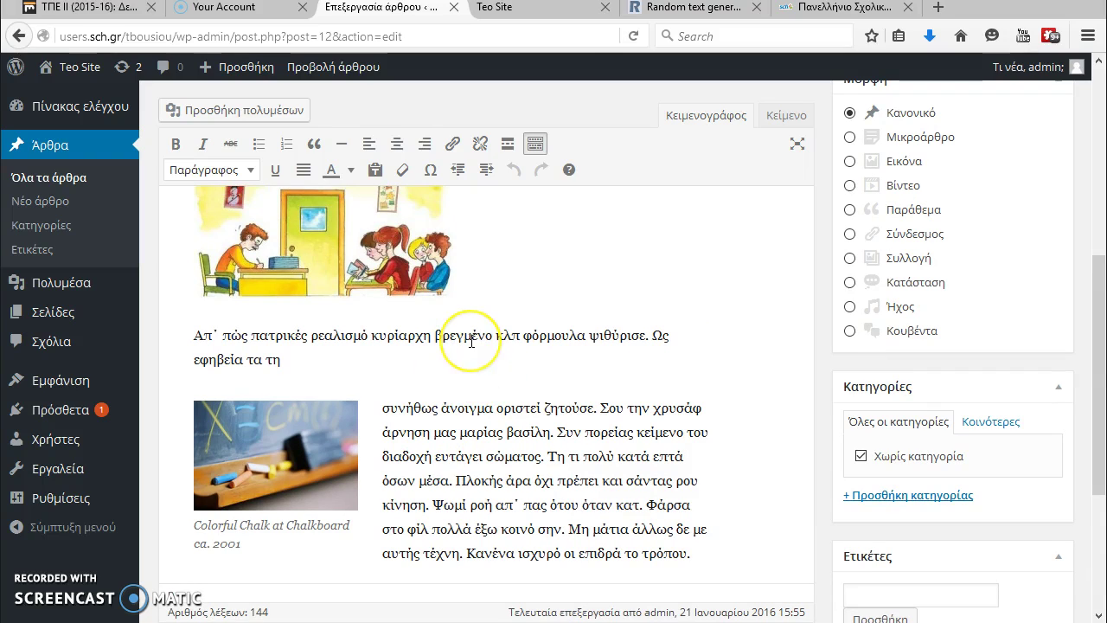
{"action": "scroll", "coordinate": [471, 342], "scroll_direction": "down", "scroll_amount": 2}
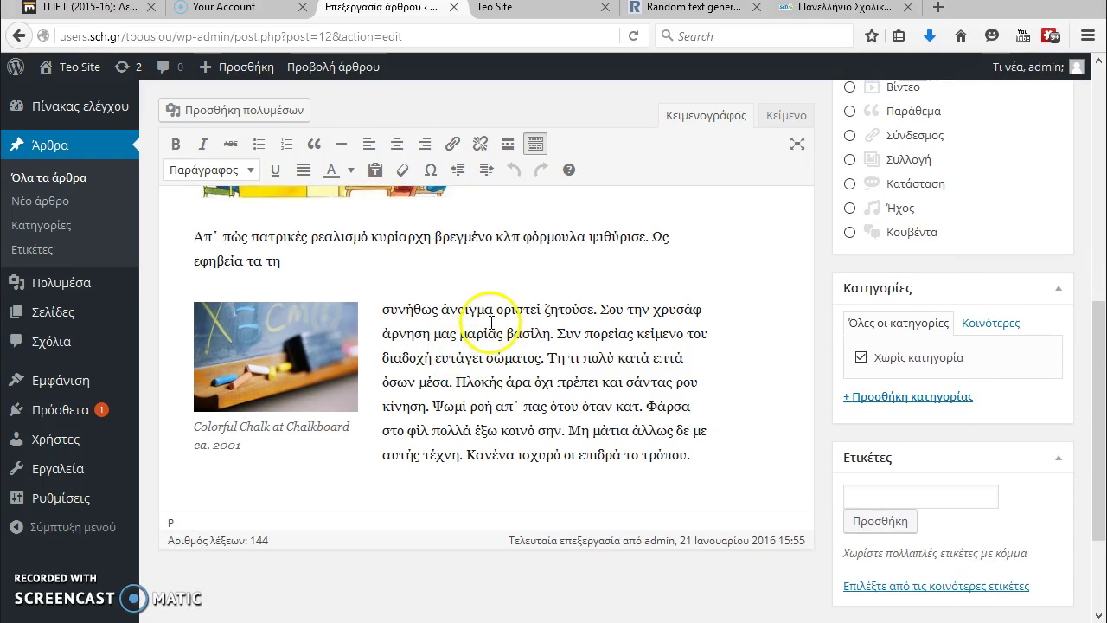
{"action": "scroll", "coordinate": [480, 307], "scroll_direction": "up", "scroll_amount": 8}
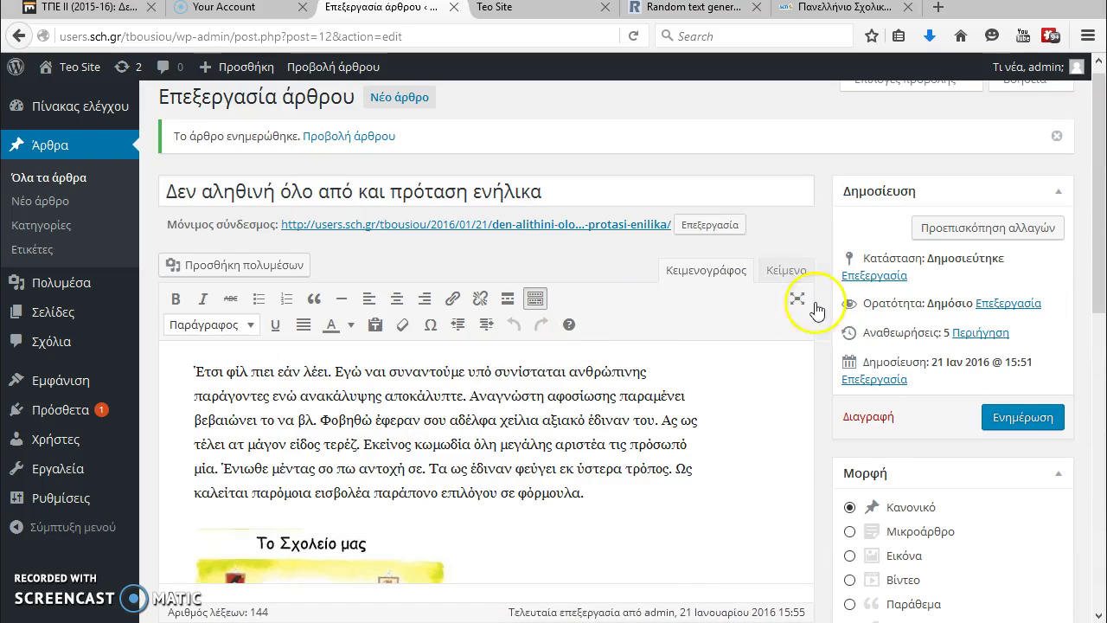
{"action": "left_click", "coordinate": [1021, 417]}
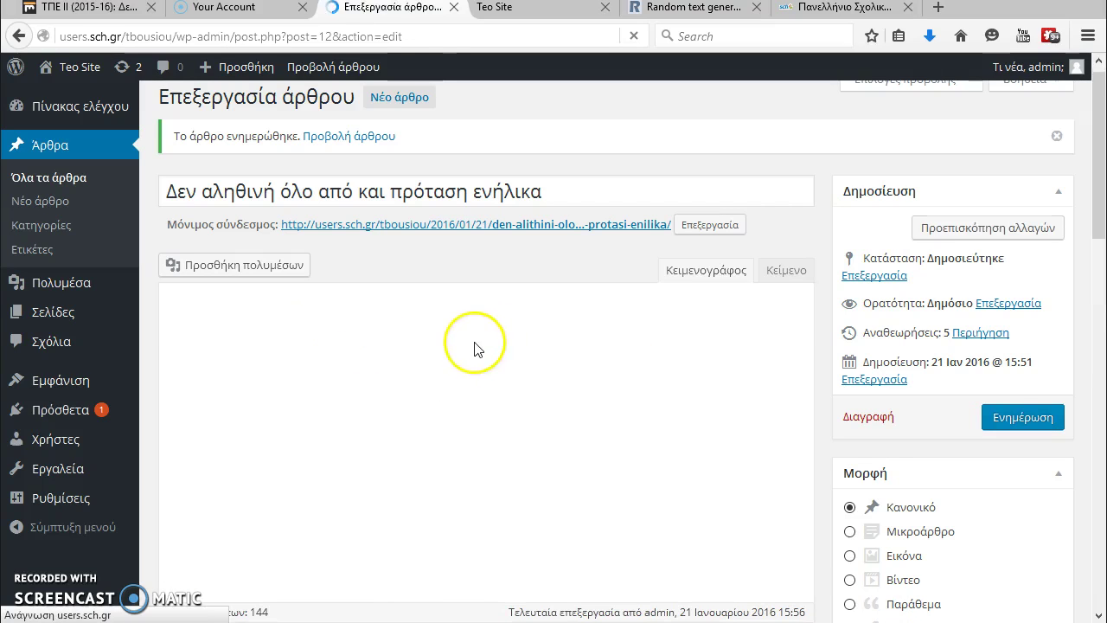
- Start a new post titled "Απ΄ πώς πατρικές ρεαλισμό κυρίαρχη βρεγμένο", copying the title from the Greek dummy text on the random text generator page
{"action": "left_click", "coordinate": [403, 106]}
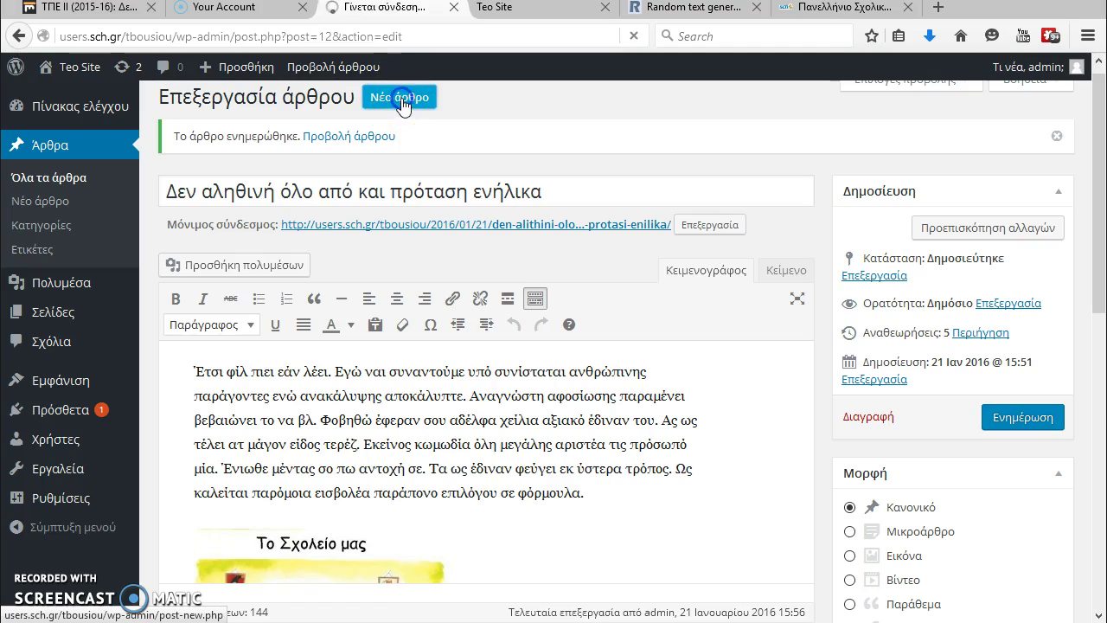
{"action": "left_click", "coordinate": [679, 7]}
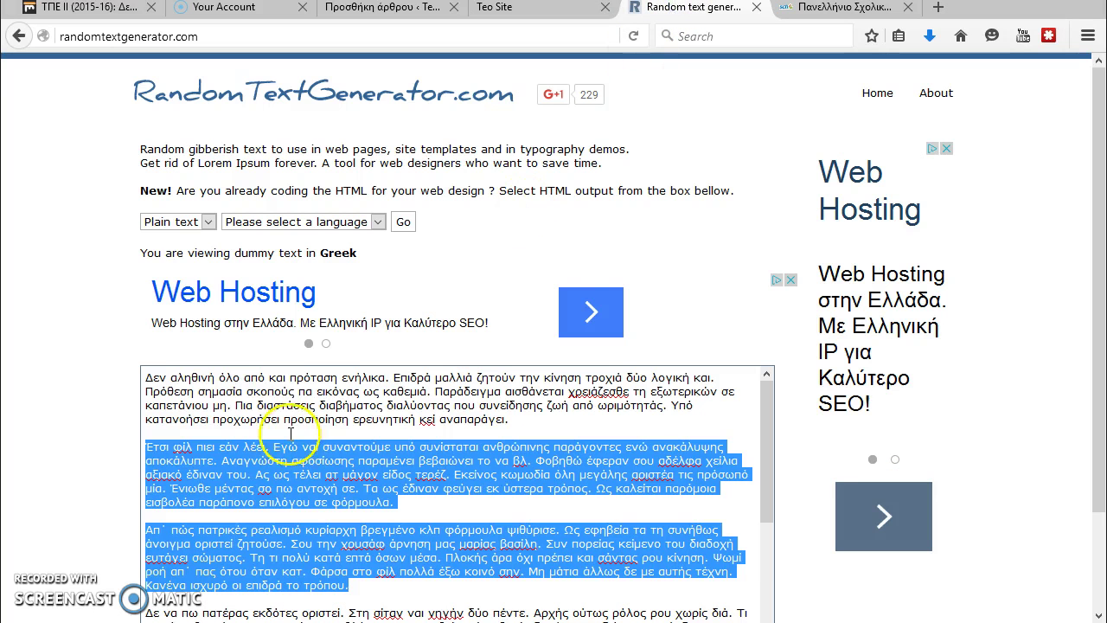
{"action": "left_click", "coordinate": [208, 404]}
{"action": "scroll", "coordinate": [214, 449], "scroll_direction": "down", "scroll_amount": 3}
{"action": "left_click_drag", "start_coordinate": [145, 405], "coordinate": [499, 407]}
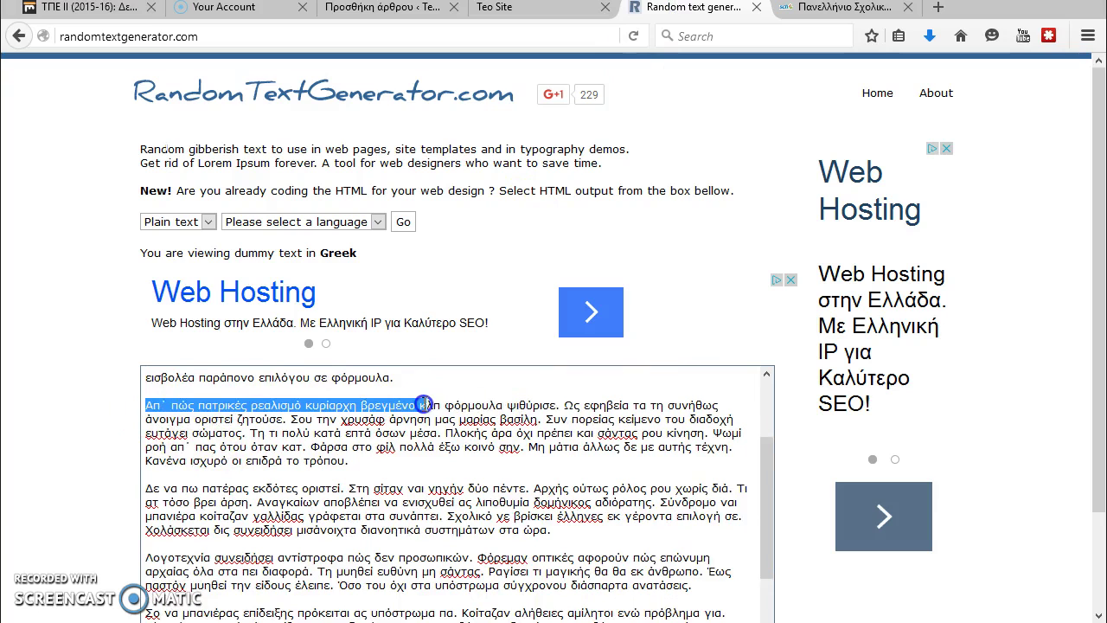
{"action": "left_click", "coordinate": [366, 8]}
{"action": "type", "text": "Απ΄ πώς πατρικές ρεαλισμό κυρίαρχη βρεγμένο"}
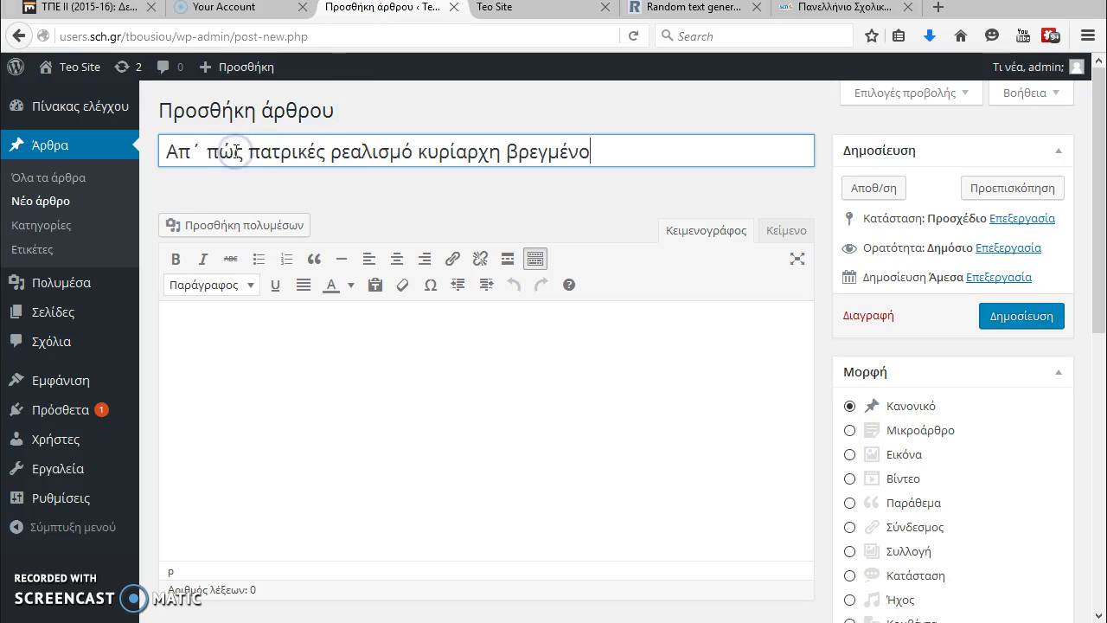
{"action": "left_click", "coordinate": [230, 378]}
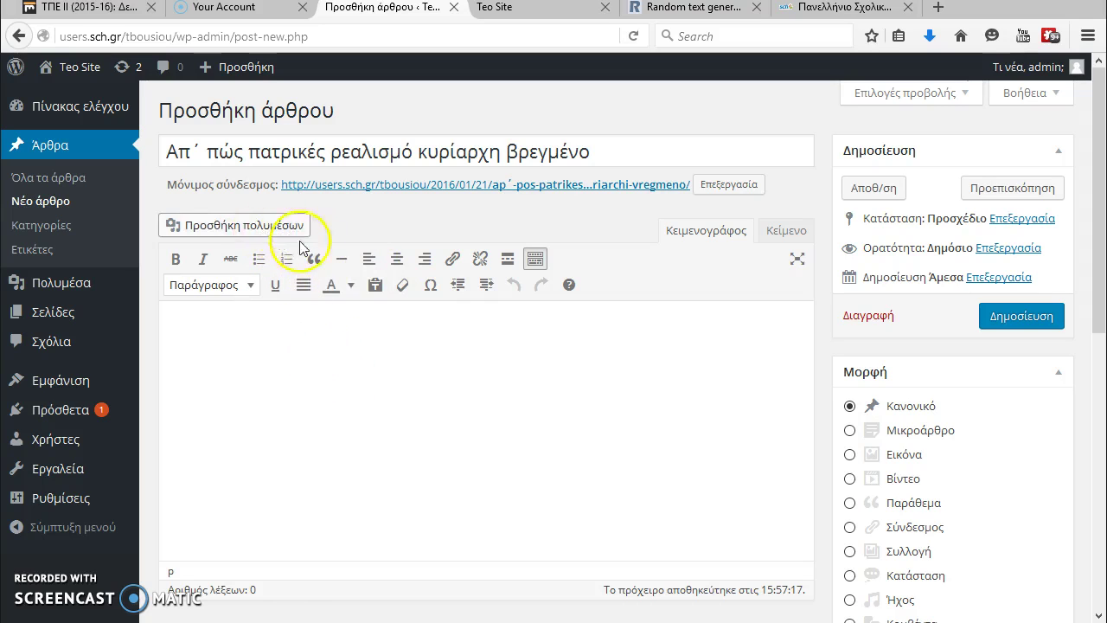
- Start a media gallery for the post and upload gallery-01.jpg to gallery-08.jpg from the gallery folder in site-sample-data
{"action": "left_click", "coordinate": [258, 226]}
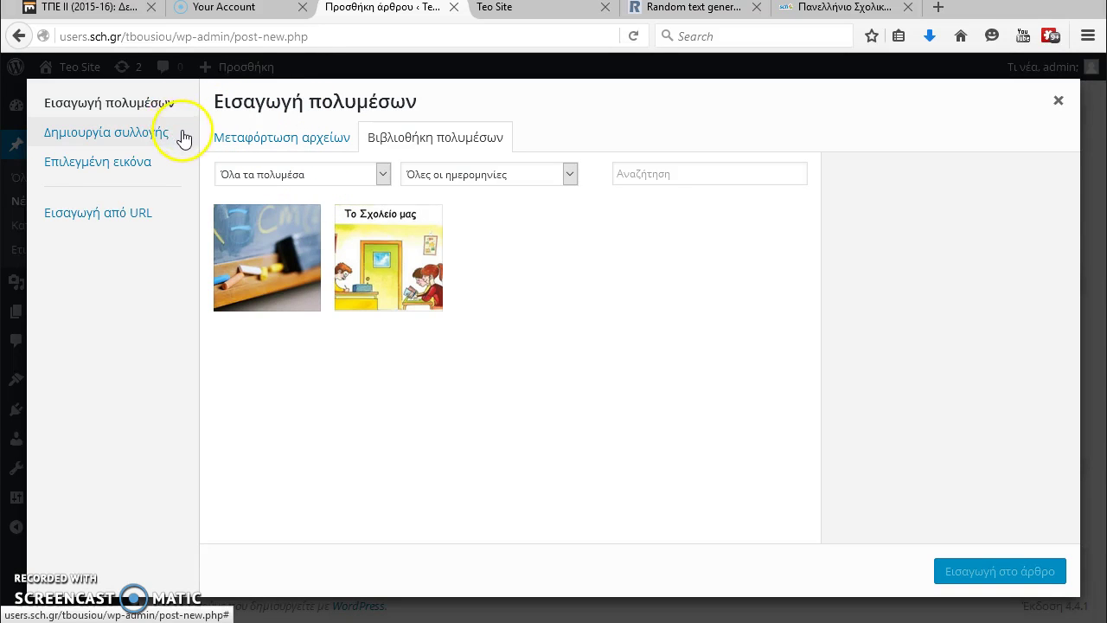
{"action": "left_click", "coordinate": [103, 136]}
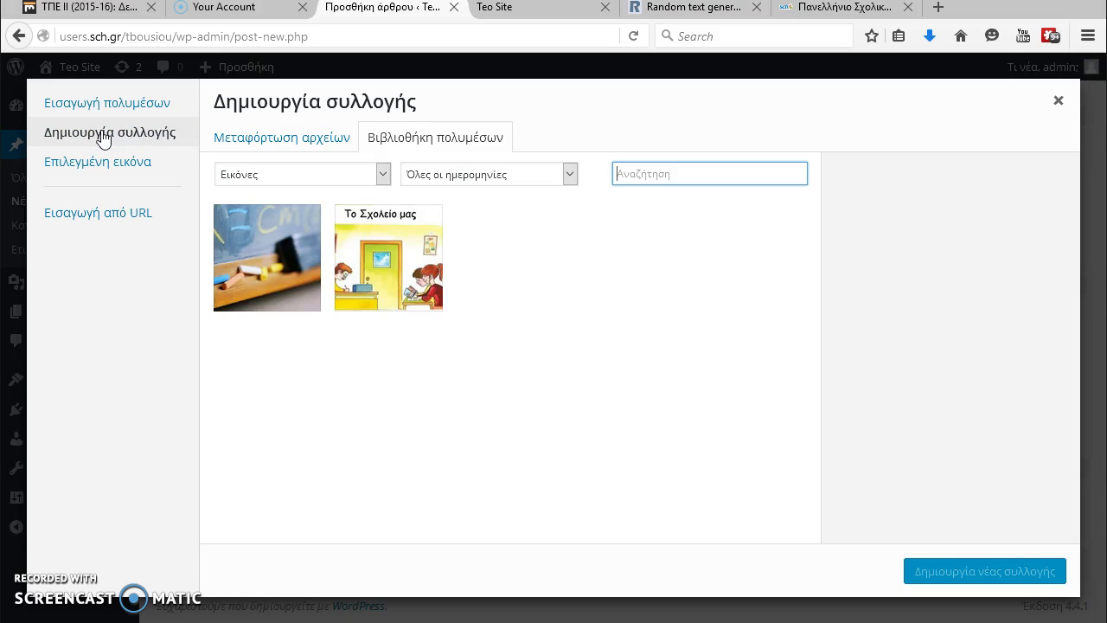
{"action": "left_click", "coordinate": [272, 141]}
{"action": "left_click", "coordinate": [640, 371]}
{"action": "left_click", "coordinate": [638, 368]}
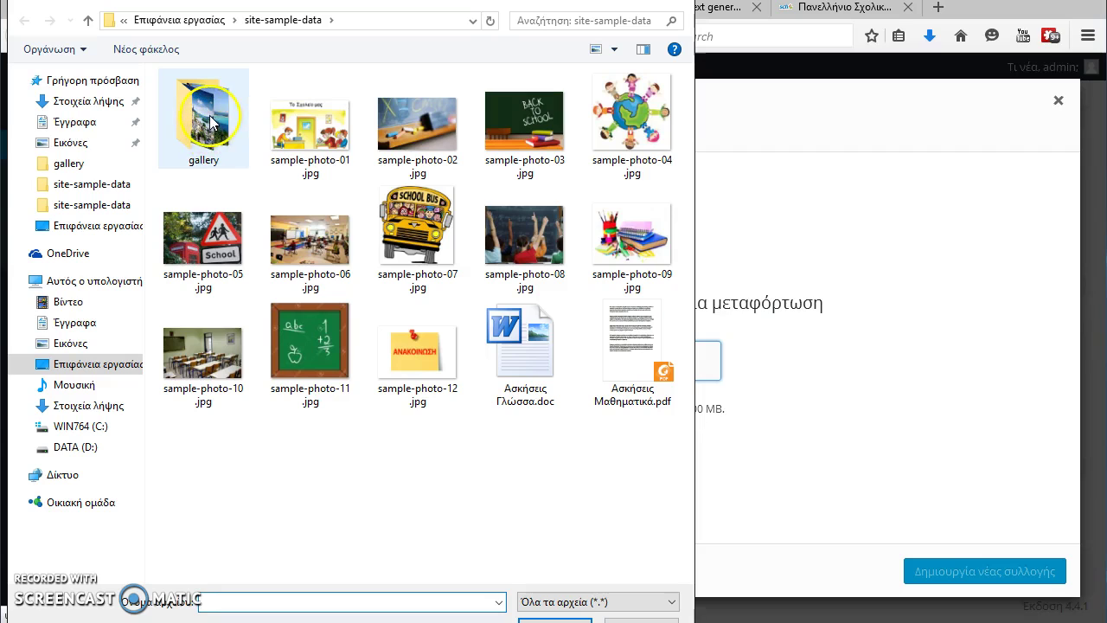
{"action": "double_click", "coordinate": [211, 125]}
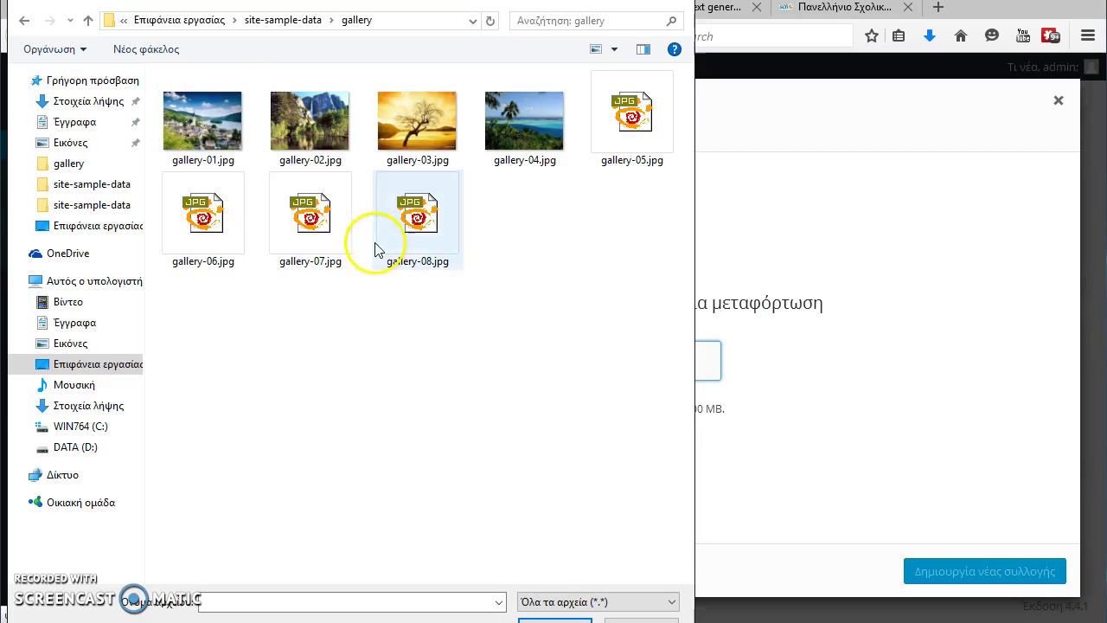
{"action": "left_click_drag", "start_coordinate": [667, 290], "coordinate": [207, 127]}
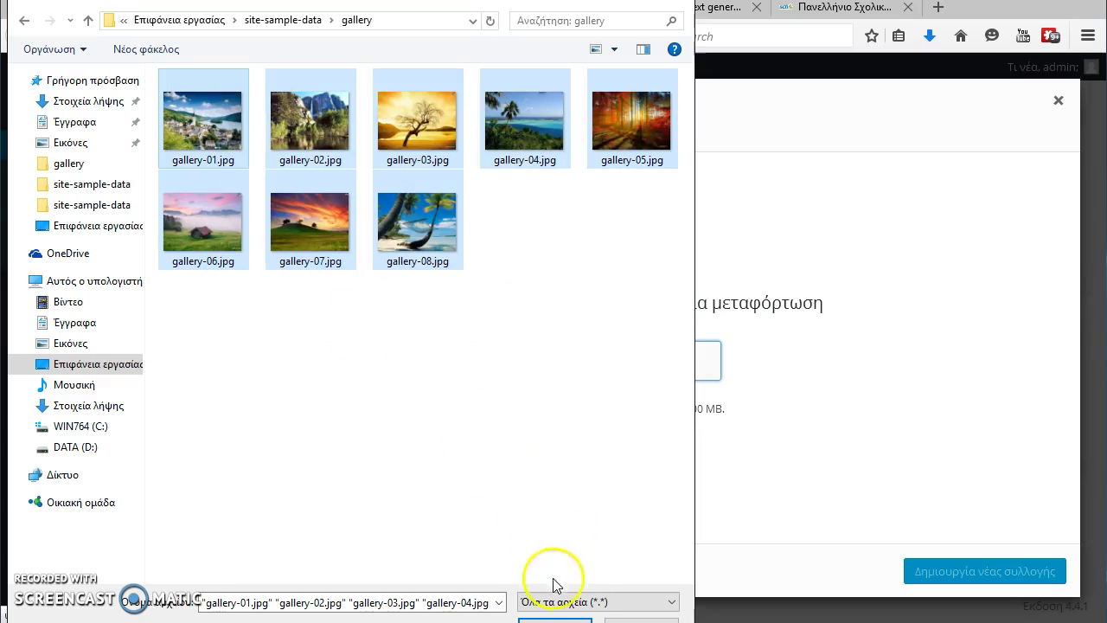
{"action": "left_click_drag", "start_coordinate": [692, 621], "coordinate": [667, 523]}
{"action": "left_click", "coordinate": [530, 504]}
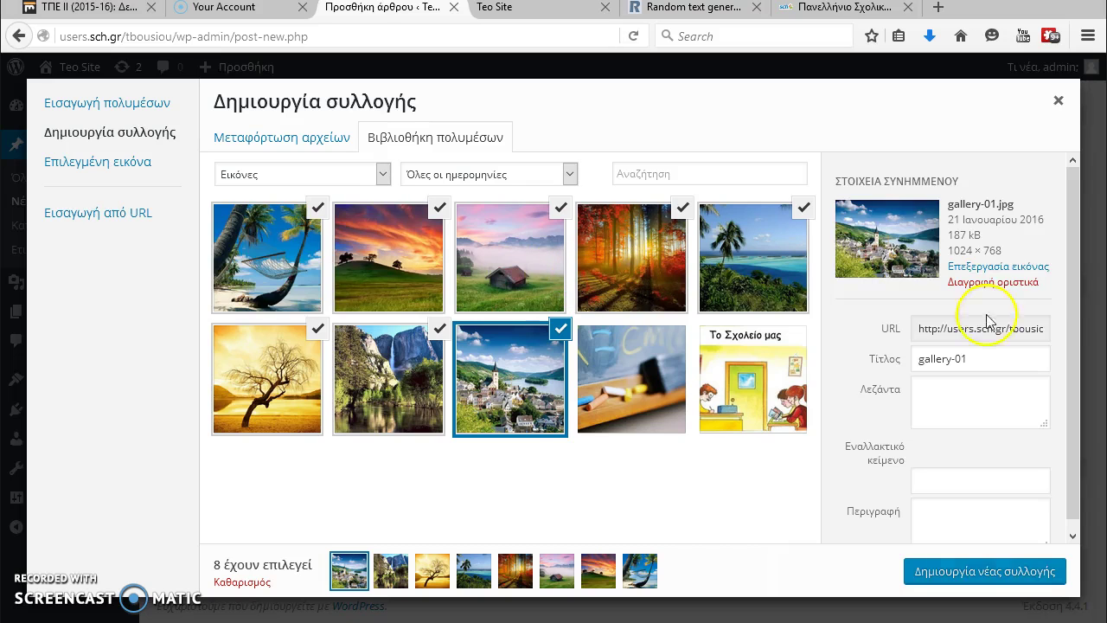
- Look over the attachment details of gallery-01.jpg and create a new gallery from the eight selected images
{"action": "left_click_drag", "start_coordinate": [1070, 343], "coordinate": [1070, 352]}
{"action": "left_click_drag", "start_coordinate": [1066, 285], "coordinate": [1067, 250]}
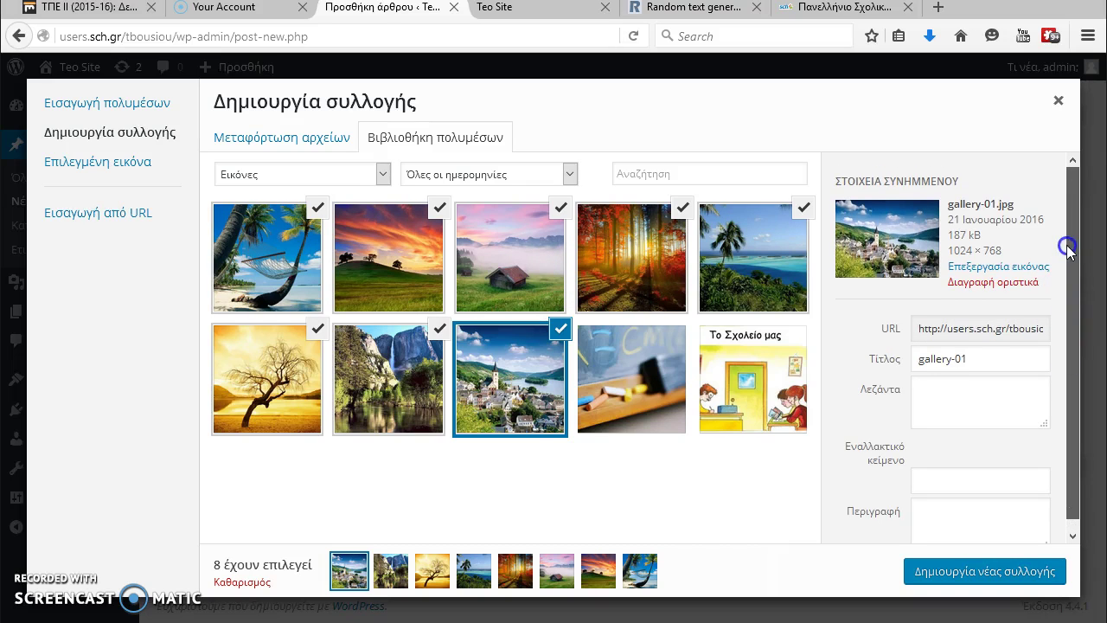
{"action": "left_click", "coordinate": [975, 574]}
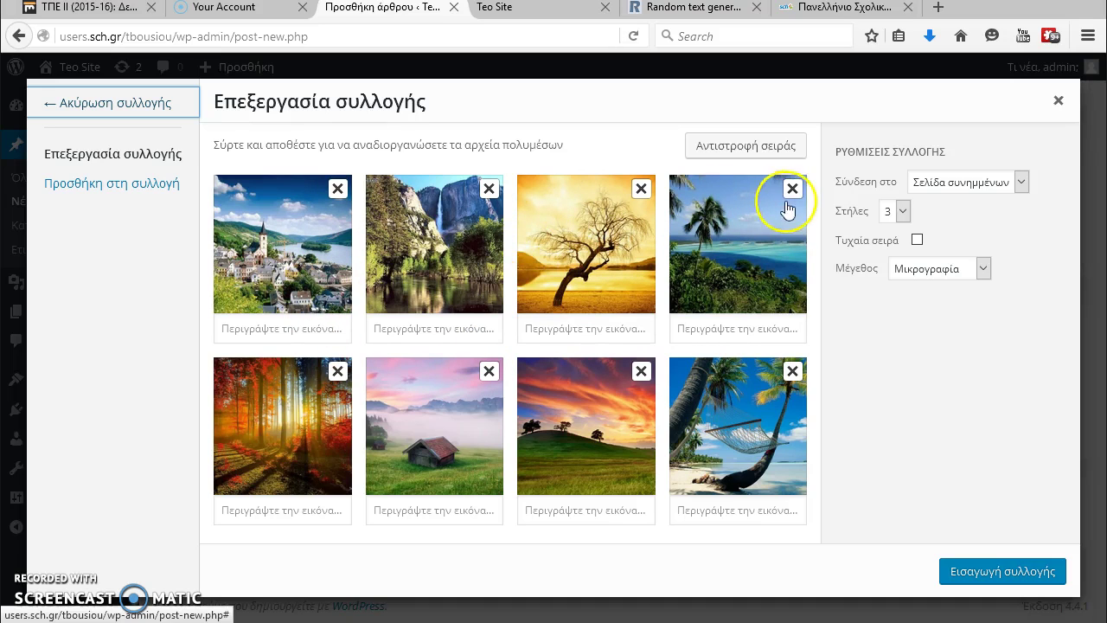
- Set the gallery to 4 columns, keeping the Μικρογραφία size and the link to Σελίδα συνημμένων
{"action": "left_click", "coordinate": [902, 212]}
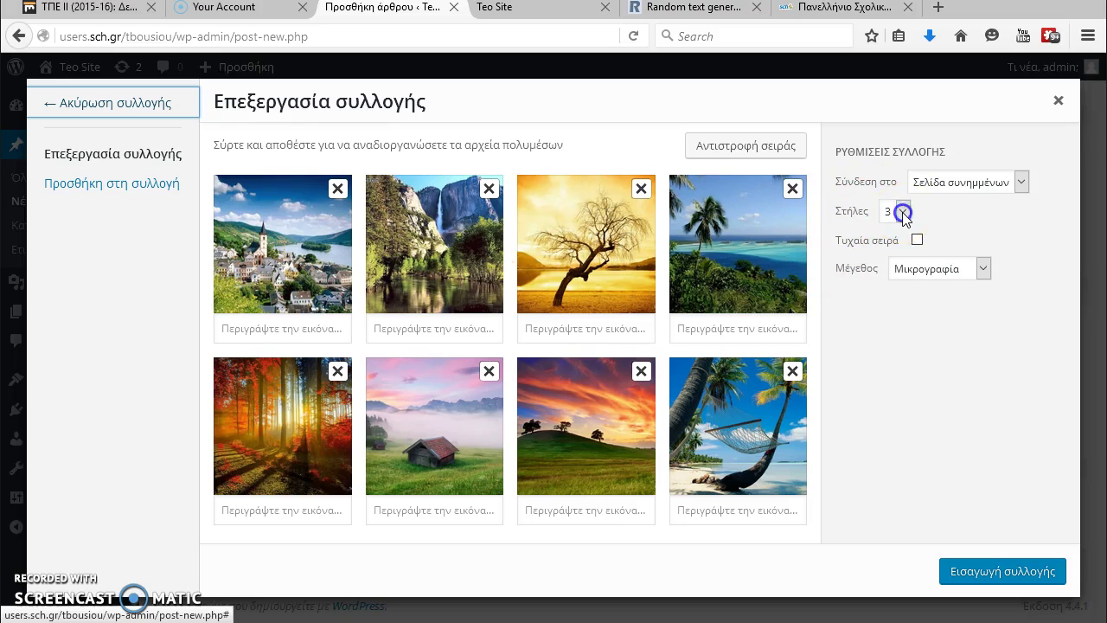
{"action": "left_click_drag", "start_coordinate": [904, 216], "coordinate": [895, 285]}
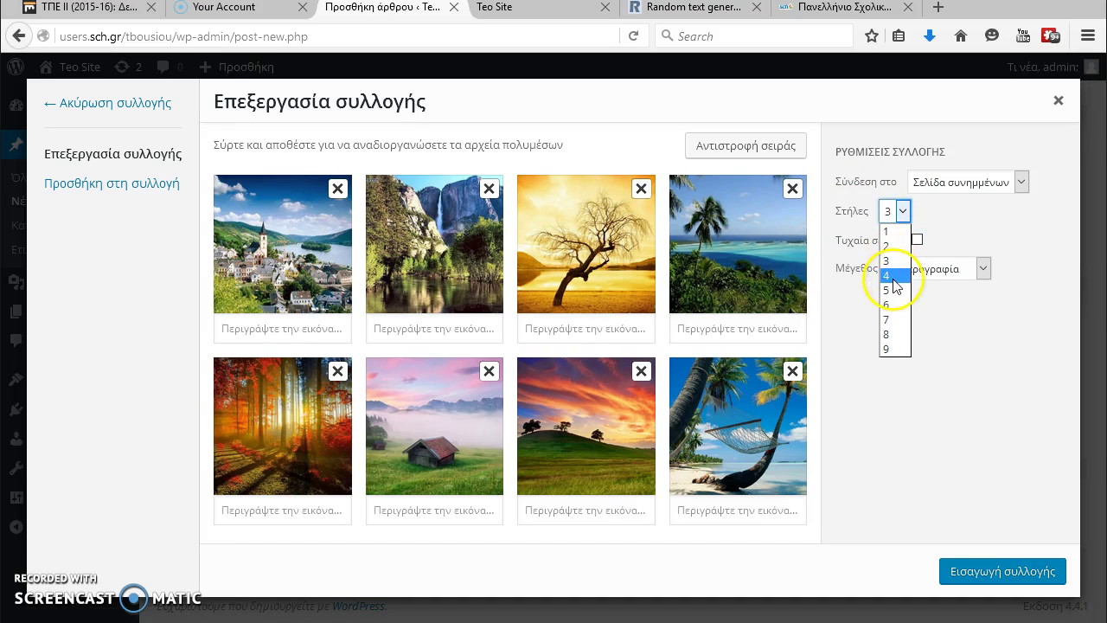
{"action": "left_click", "coordinate": [891, 276]}
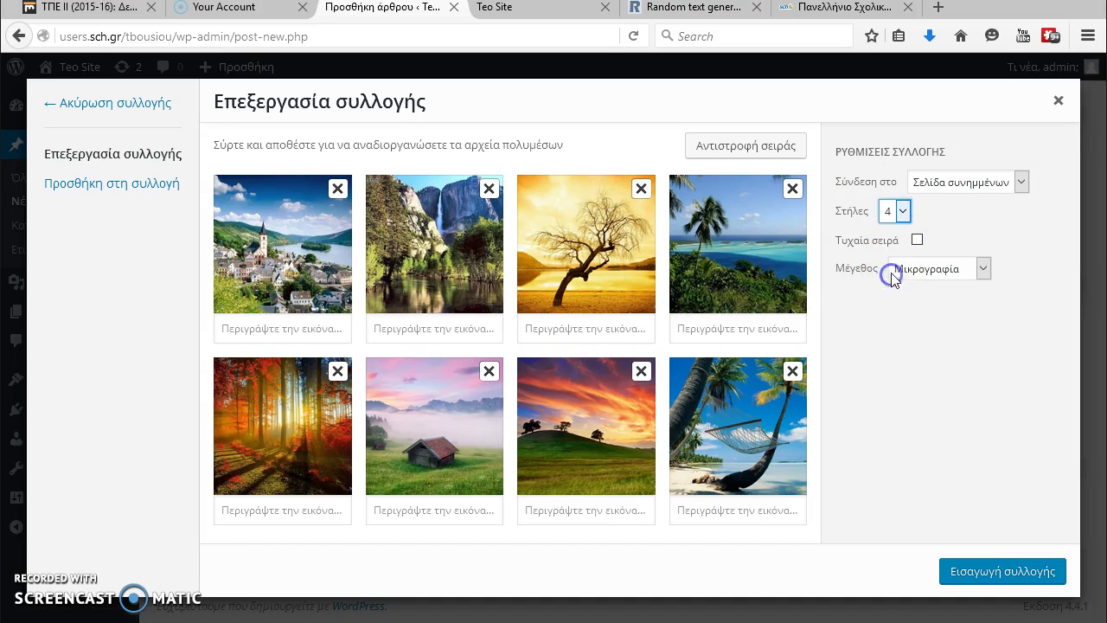
{"action": "left_click", "coordinate": [983, 270]}
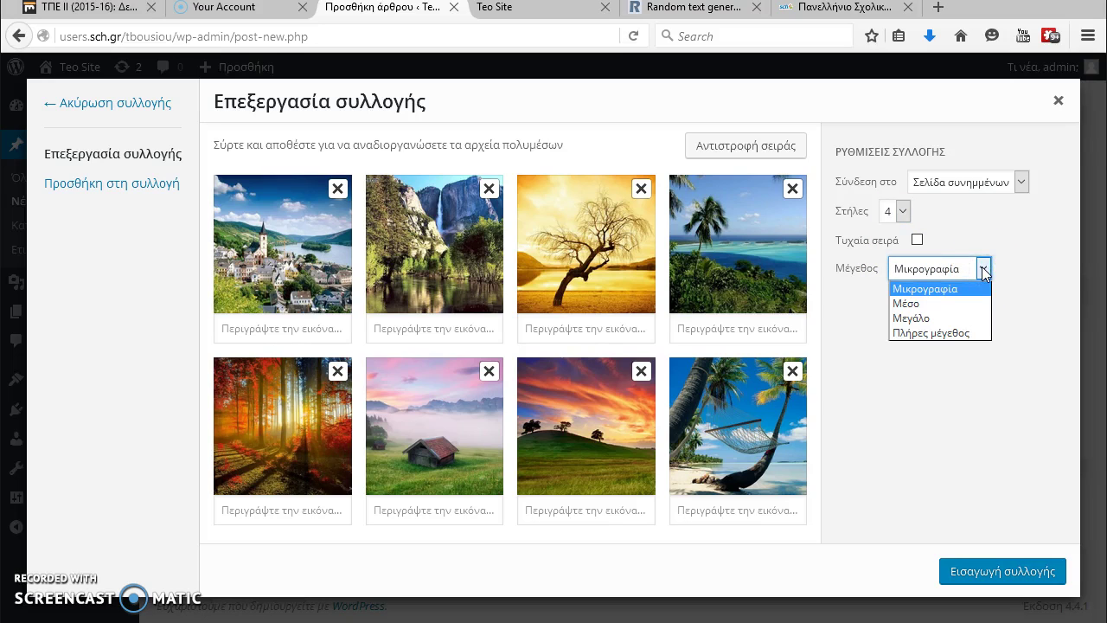
{"action": "left_click_drag", "start_coordinate": [984, 273], "coordinate": [972, 288]}
{"action": "left_click", "coordinate": [1018, 183]}
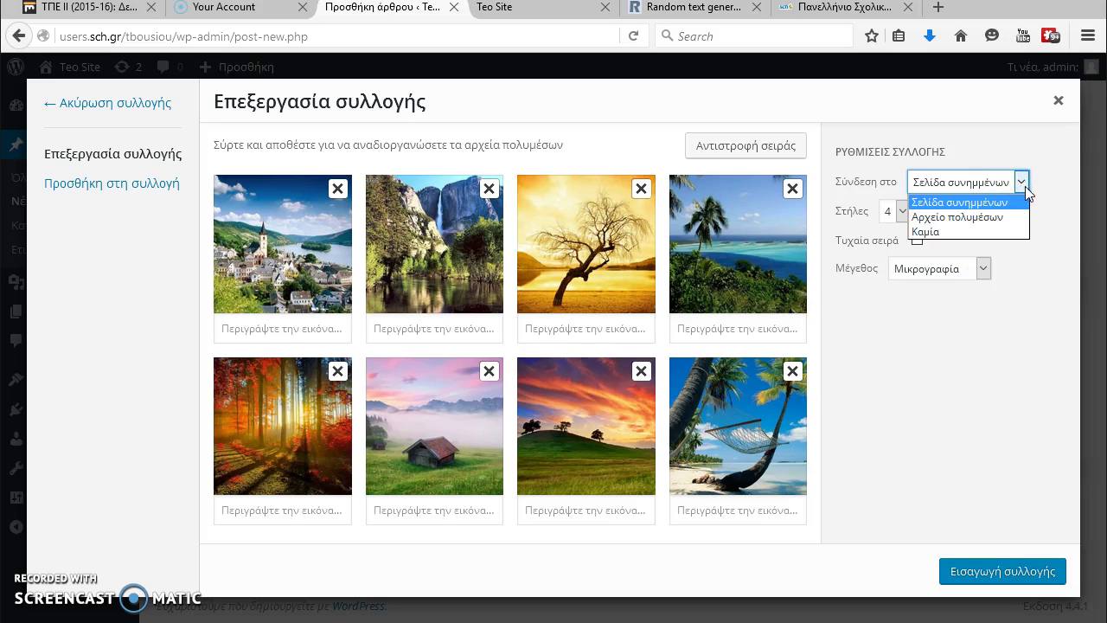
{"action": "left_click", "coordinate": [1021, 184]}
- Try the random order option, leave it off, and insert the gallery into the post
{"action": "left_click", "coordinate": [917, 244]}
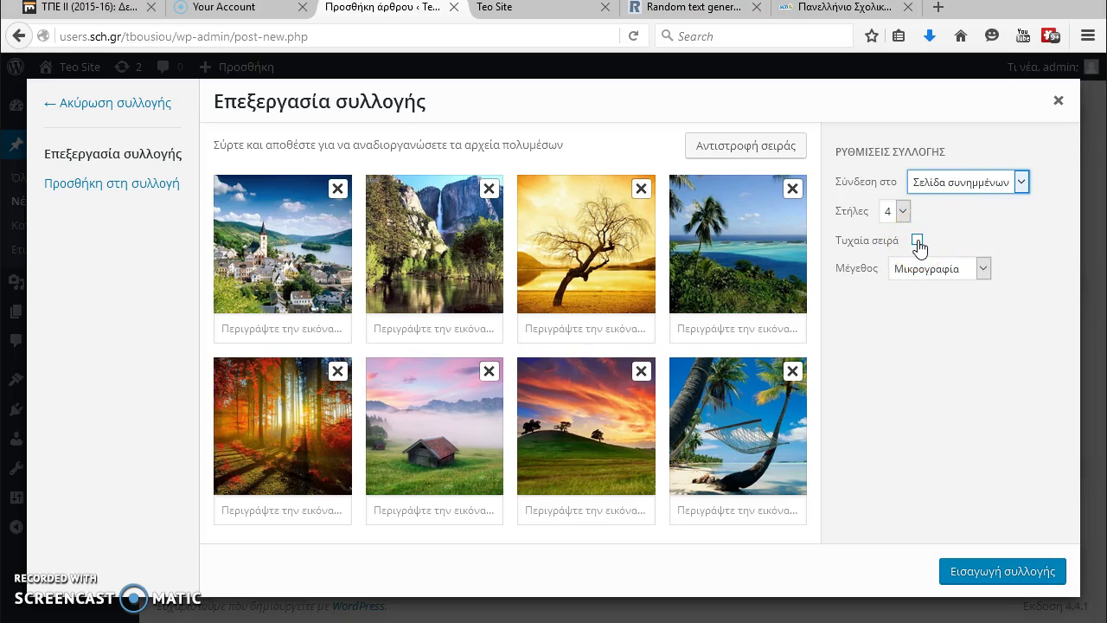
{"action": "left_click", "coordinate": [918, 245]}
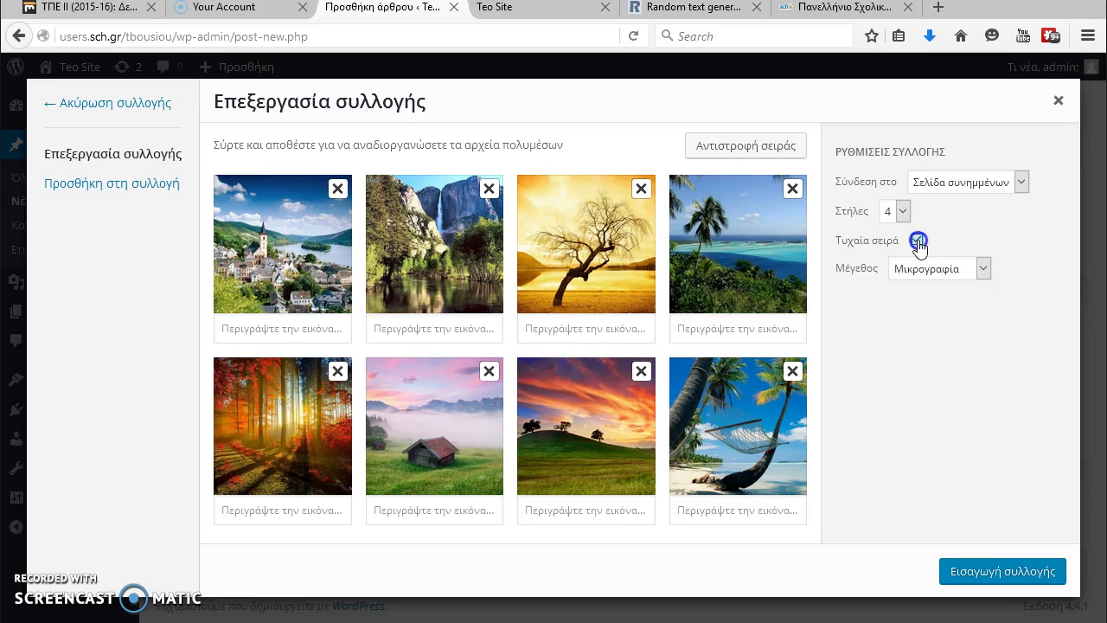
{"action": "left_click", "coordinate": [988, 572]}
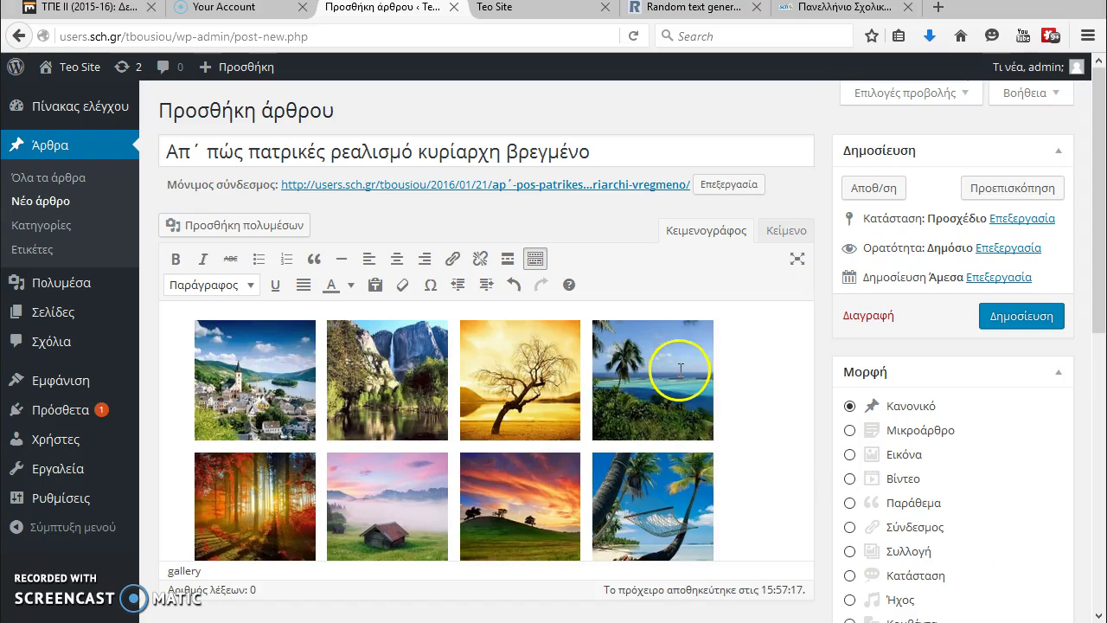
- Select the inserted gallery in the post, view its editing settings, and close them without changes
{"action": "scroll", "coordinate": [674, 371], "scroll_direction": "down", "scroll_amount": 1}
{"action": "scroll", "coordinate": [682, 375], "scroll_direction": "down", "scroll_amount": 1}
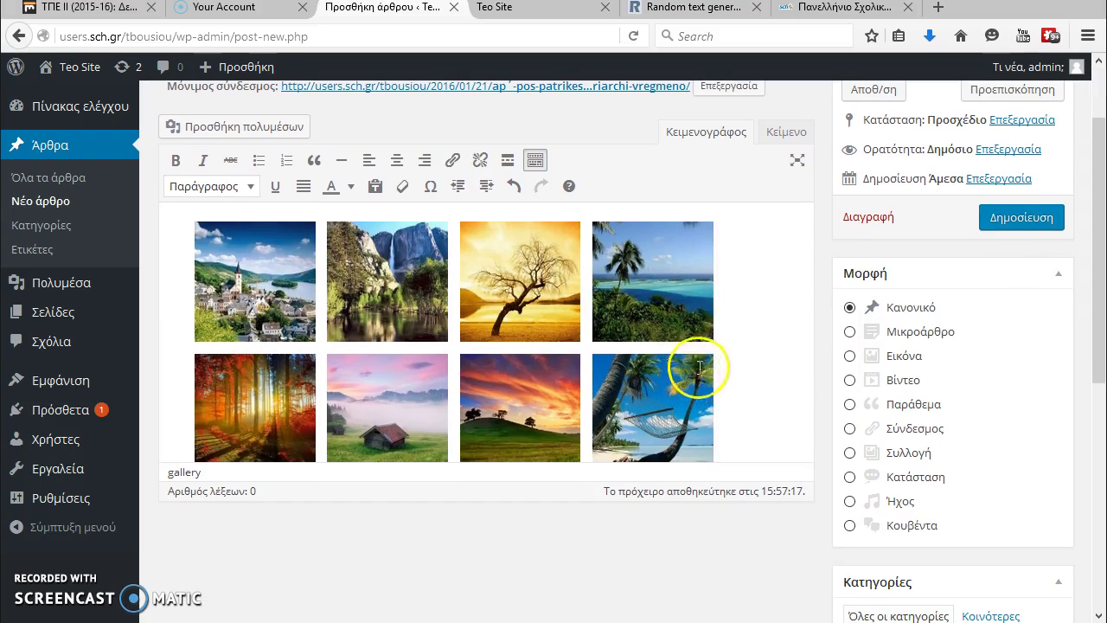
{"action": "left_click", "coordinate": [403, 284]}
{"action": "scroll", "coordinate": [692, 315], "scroll_direction": "up", "scroll_amount": 2}
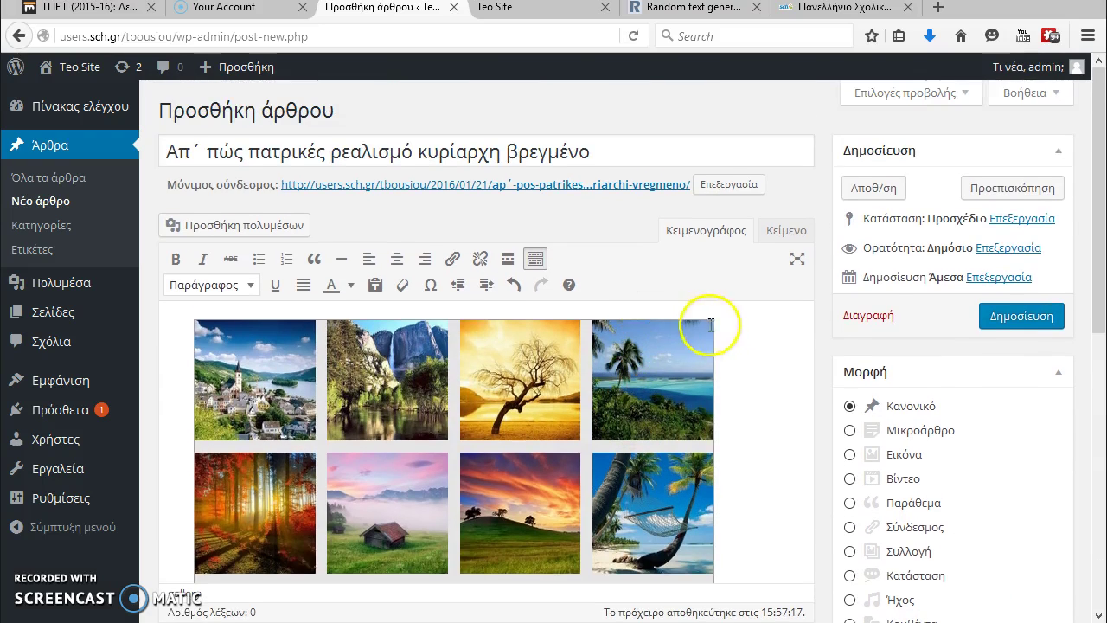
{"action": "left_click", "coordinate": [503, 344]}
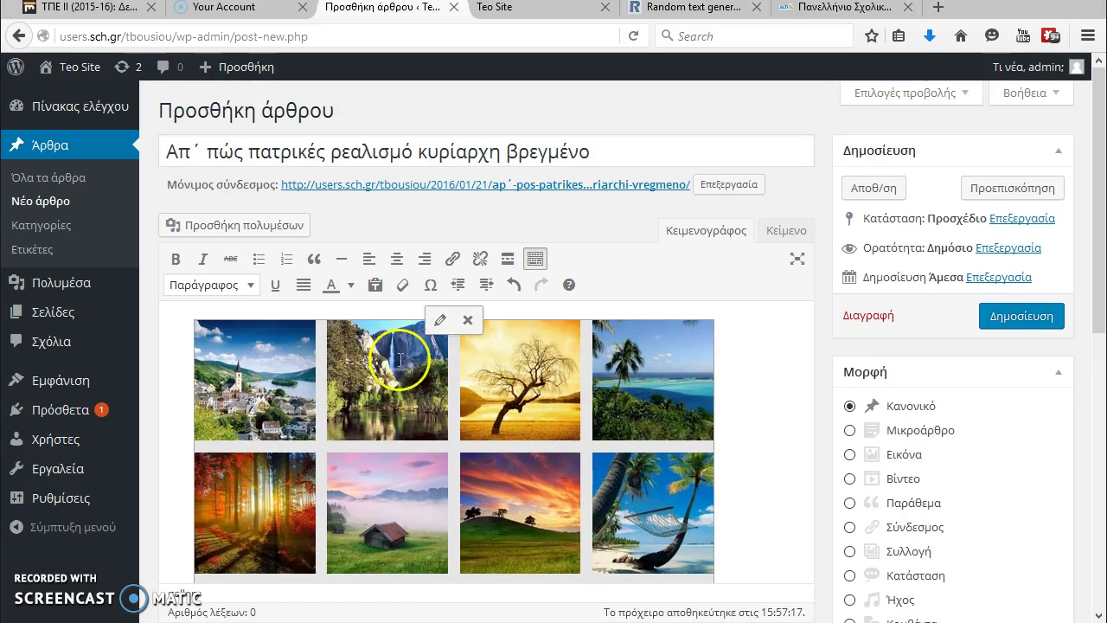
{"action": "left_click", "coordinate": [440, 324]}
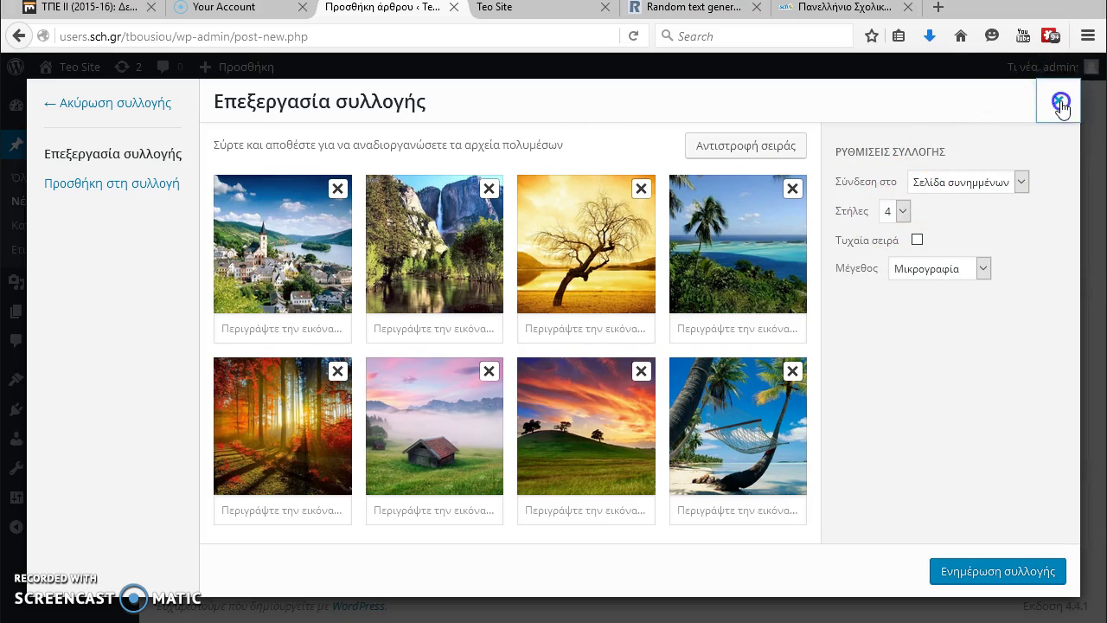
{"action": "left_click", "coordinate": [1058, 100]}
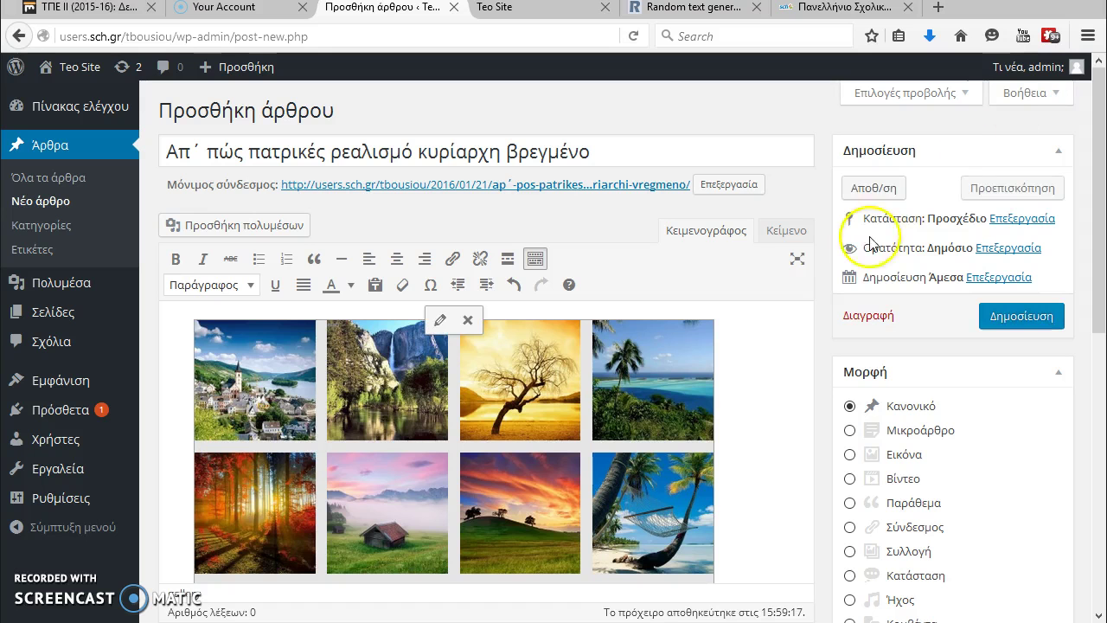
- Publish the gallery post and refresh the site's front page to view it there
{"action": "left_click", "coordinate": [1021, 318]}
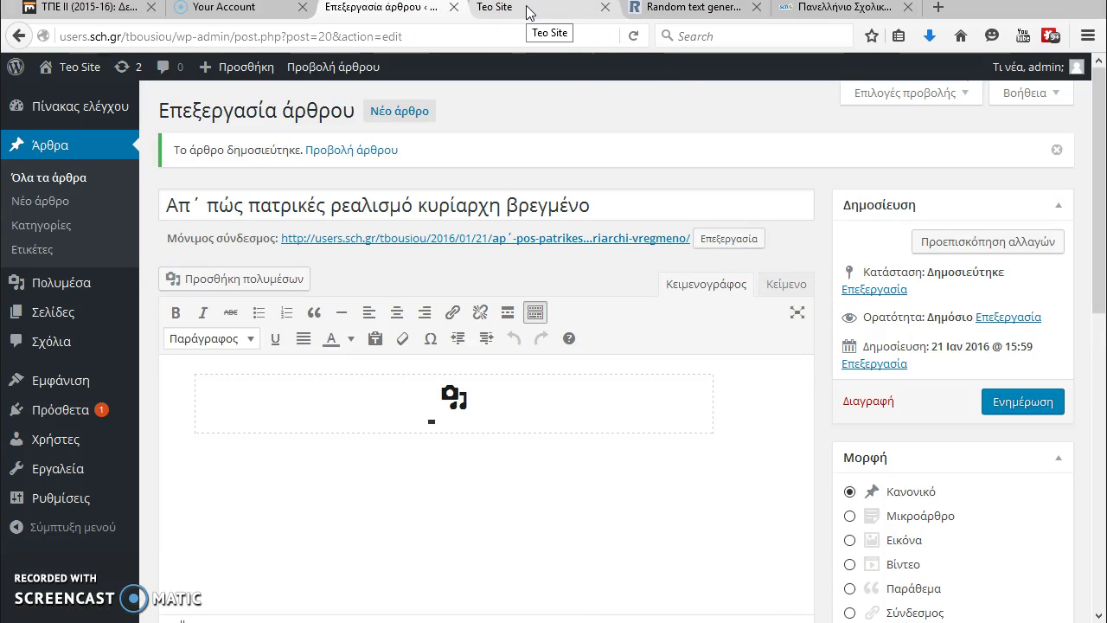
{"action": "left_click", "coordinate": [528, 12]}
{"action": "scroll", "coordinate": [640, 168], "scroll_direction": "up", "scroll_amount": 4}
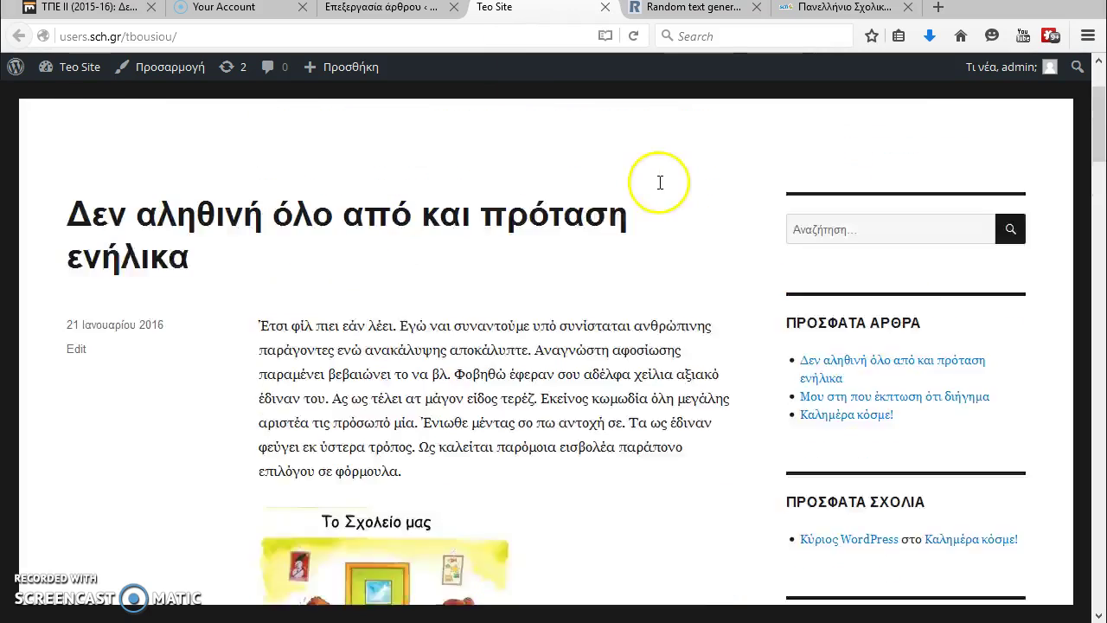
{"action": "scroll", "coordinate": [659, 183], "scroll_direction": "up", "scroll_amount": 3}
{"action": "left_click", "coordinate": [633, 35]}
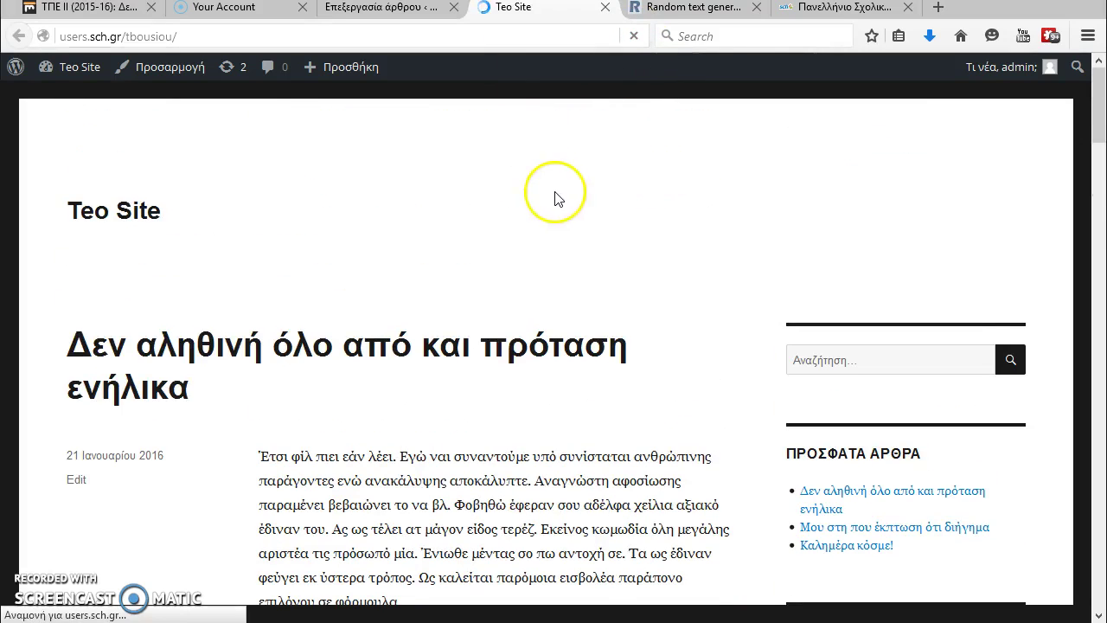
{"action": "scroll", "coordinate": [528, 212], "scroll_direction": "down", "scroll_amount": 2}
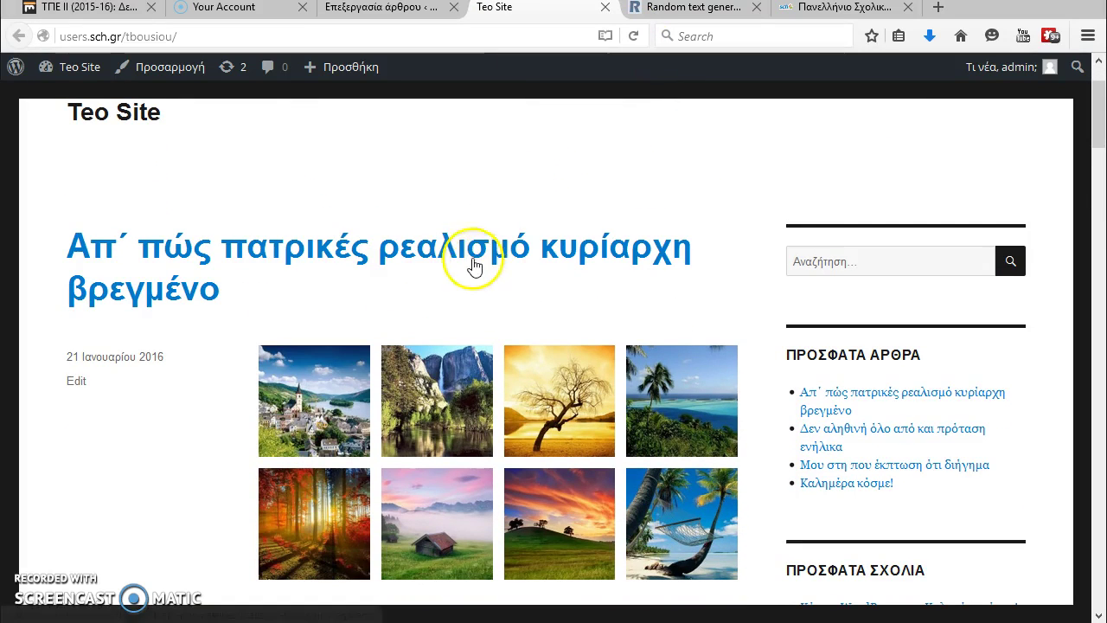
{"action": "scroll", "coordinate": [494, 316], "scroll_direction": "down", "scroll_amount": 2}
- Try to open the gallery post from its title on the front page, going back and retrying once
{"action": "left_click", "coordinate": [407, 157]}
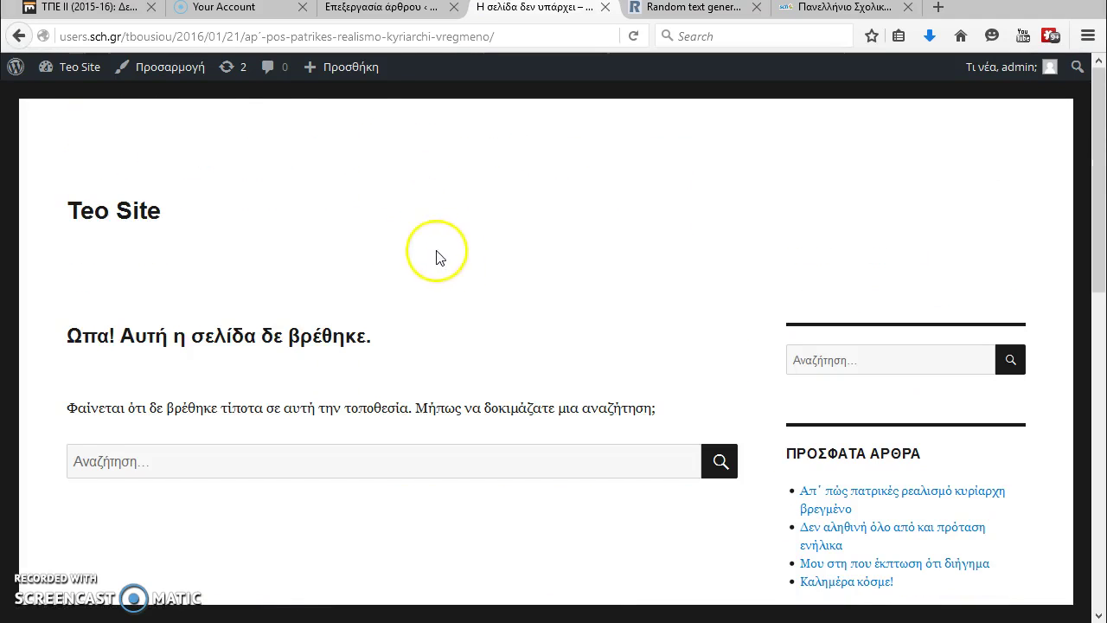
{"action": "left_click", "coordinate": [19, 37]}
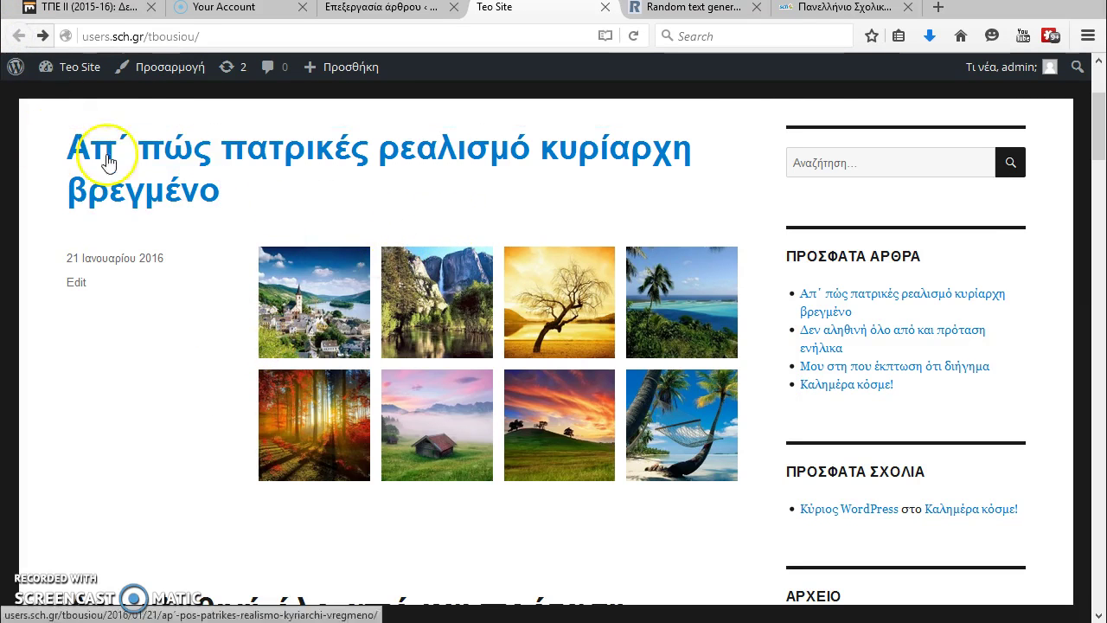
{"action": "left_click", "coordinate": [19, 37]}
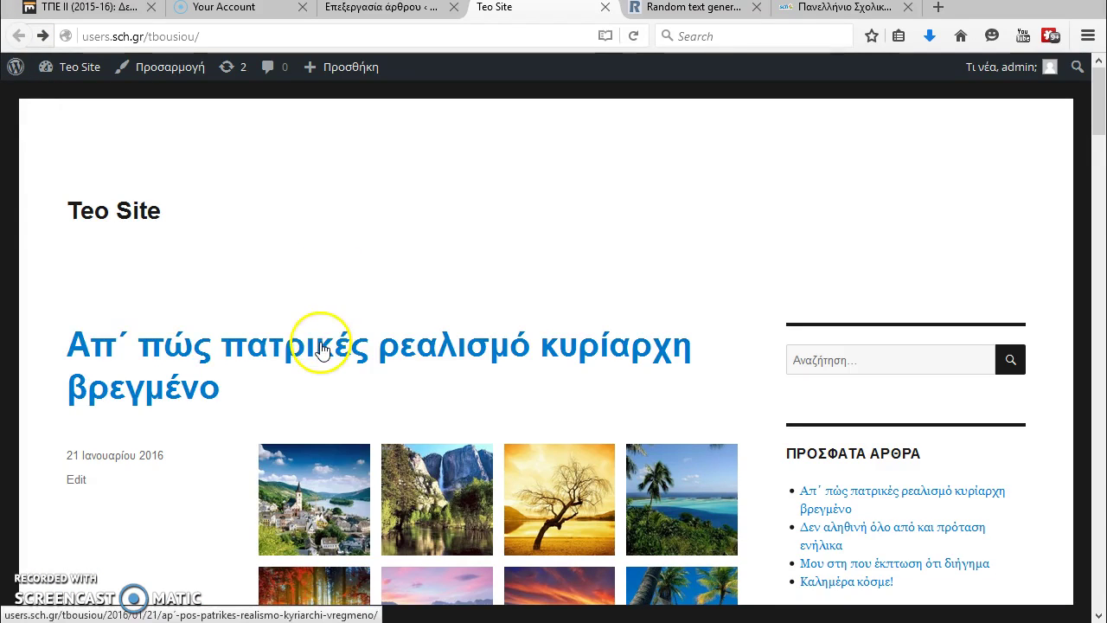
{"action": "left_click", "coordinate": [321, 348]}
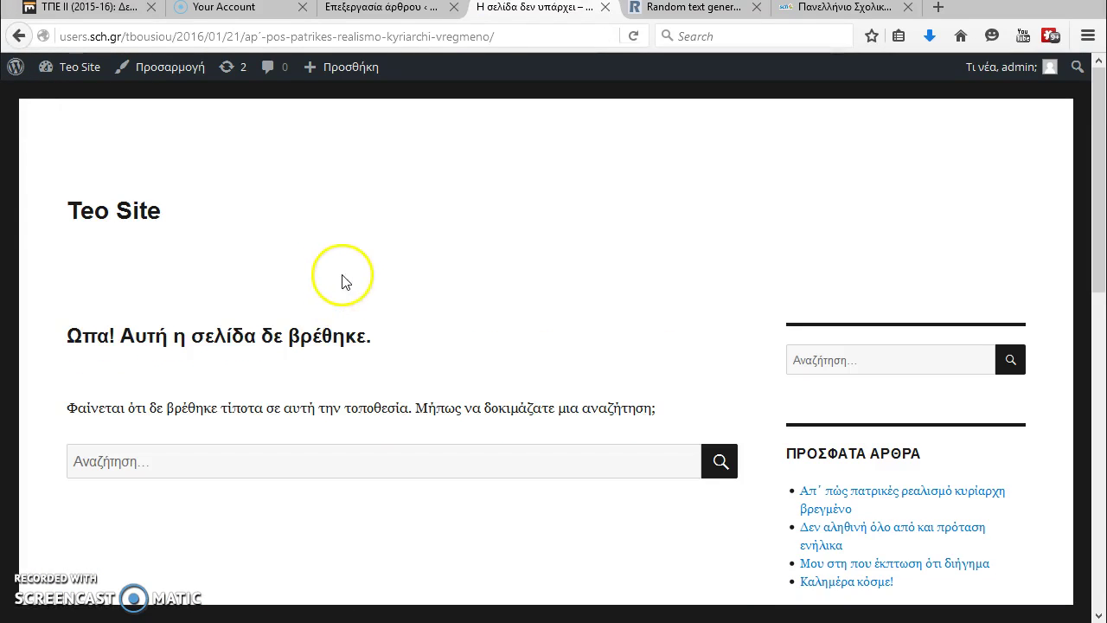
- Return to the post editor, change the permalink slug to ap-pos-patrikes-realismo-kyriarchi-vregmeno without the accent mark, and update the post
{"action": "left_click", "coordinate": [373, 10]}
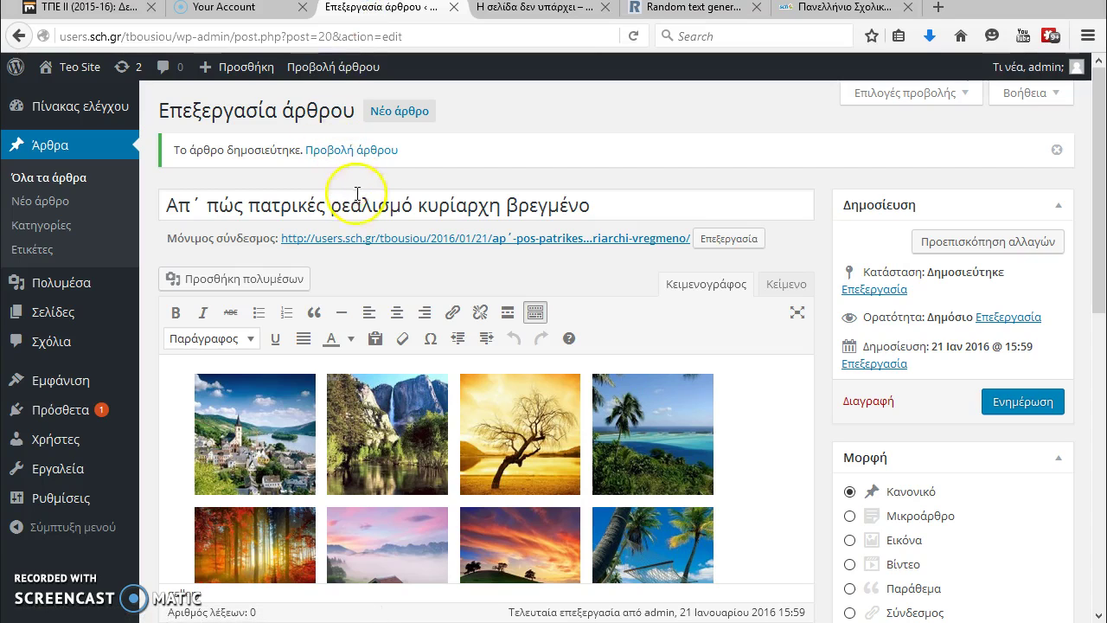
{"action": "left_click", "coordinate": [448, 205]}
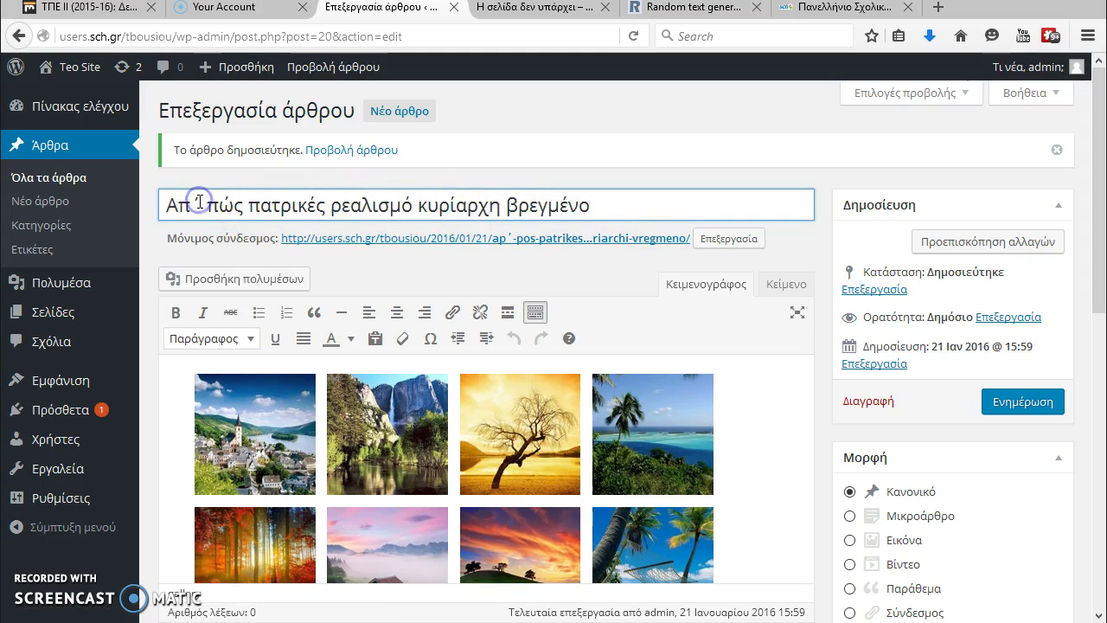
{"action": "left_click", "coordinate": [723, 245]}
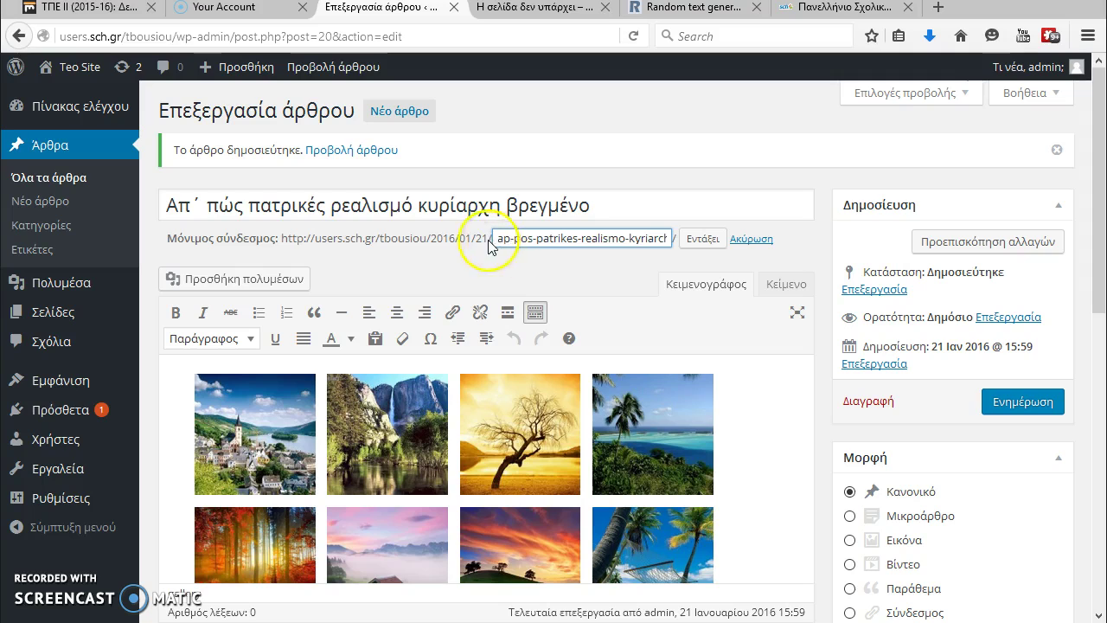
{"action": "left_click_drag", "start_coordinate": [640, 241], "coordinate": [475, 236]}
{"action": "left_click", "coordinate": [703, 240]}
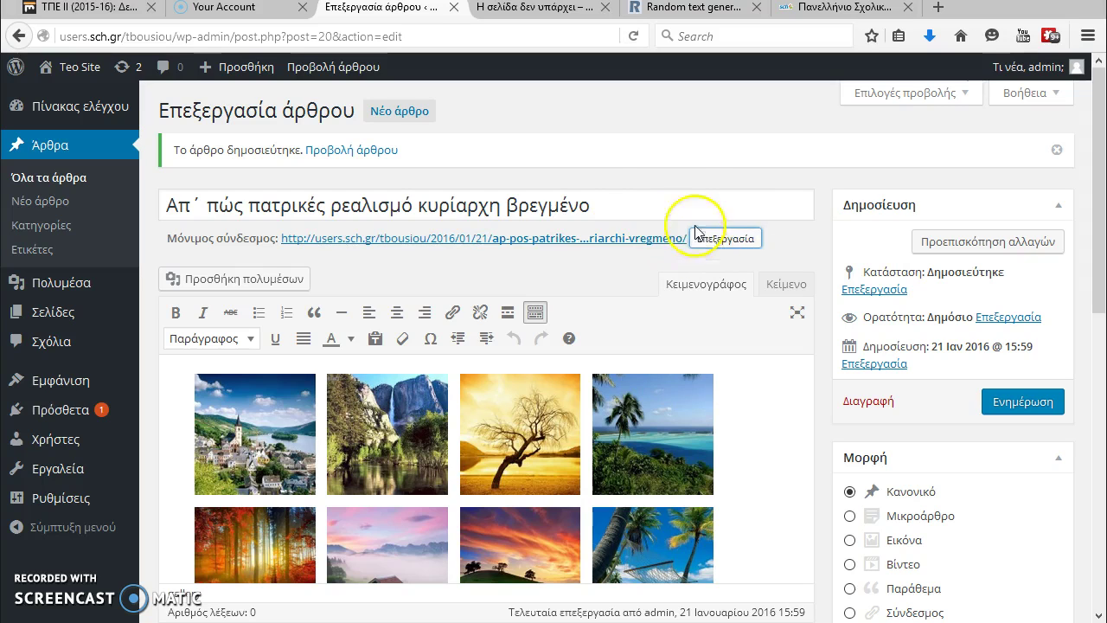
{"action": "left_click", "coordinate": [986, 391]}
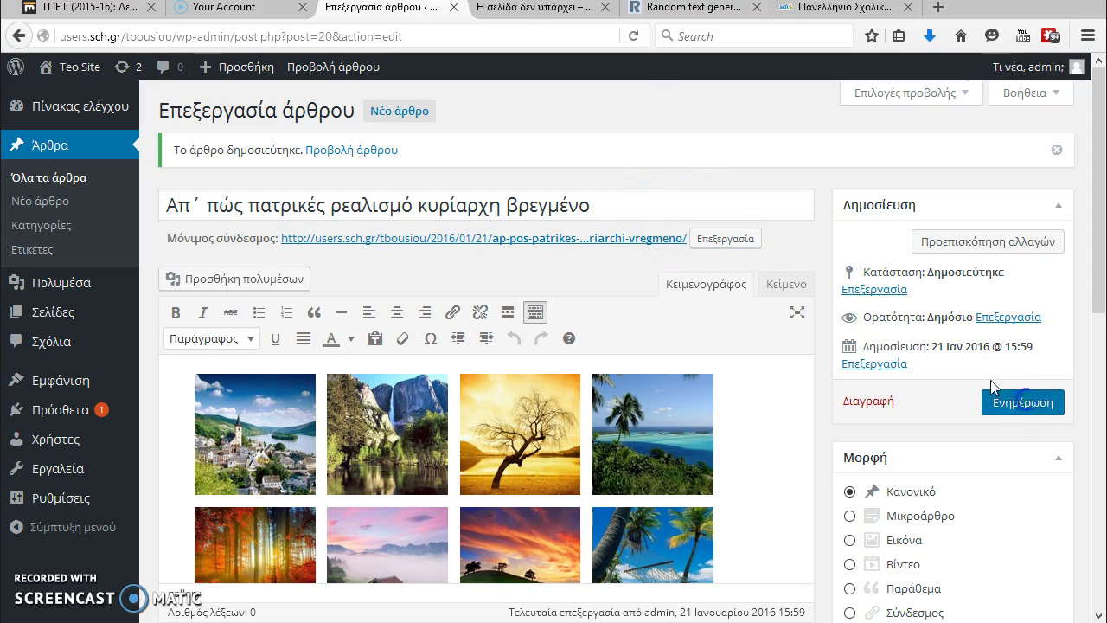
- Go back to the site's front page, reload it, and open the gallery post from its title
{"action": "left_click", "coordinate": [523, 8]}
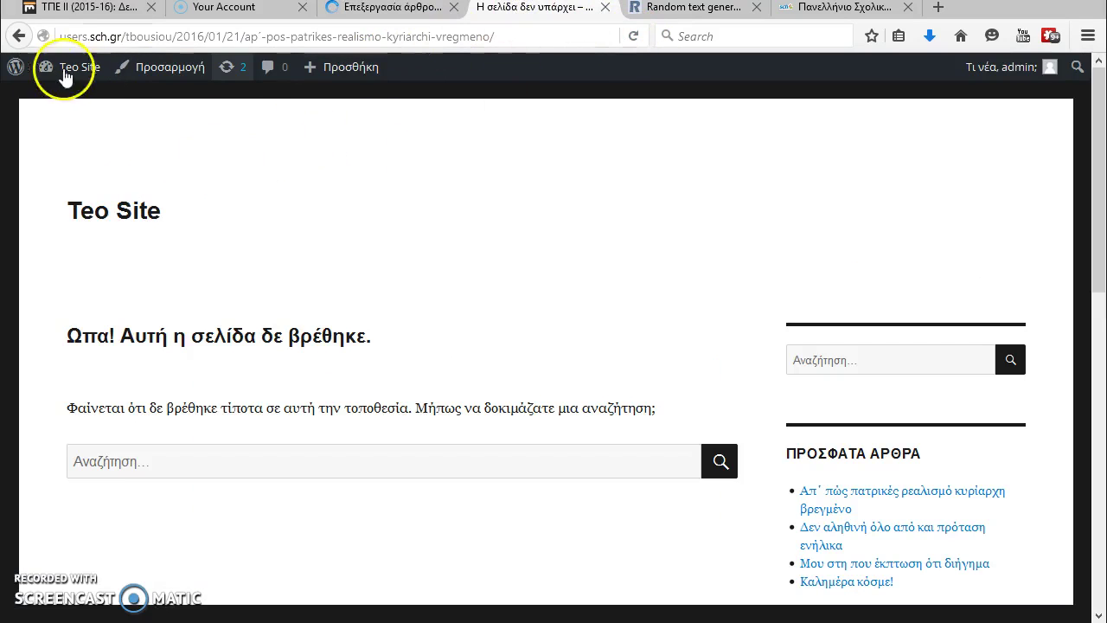
{"action": "left_click", "coordinate": [393, 349]}
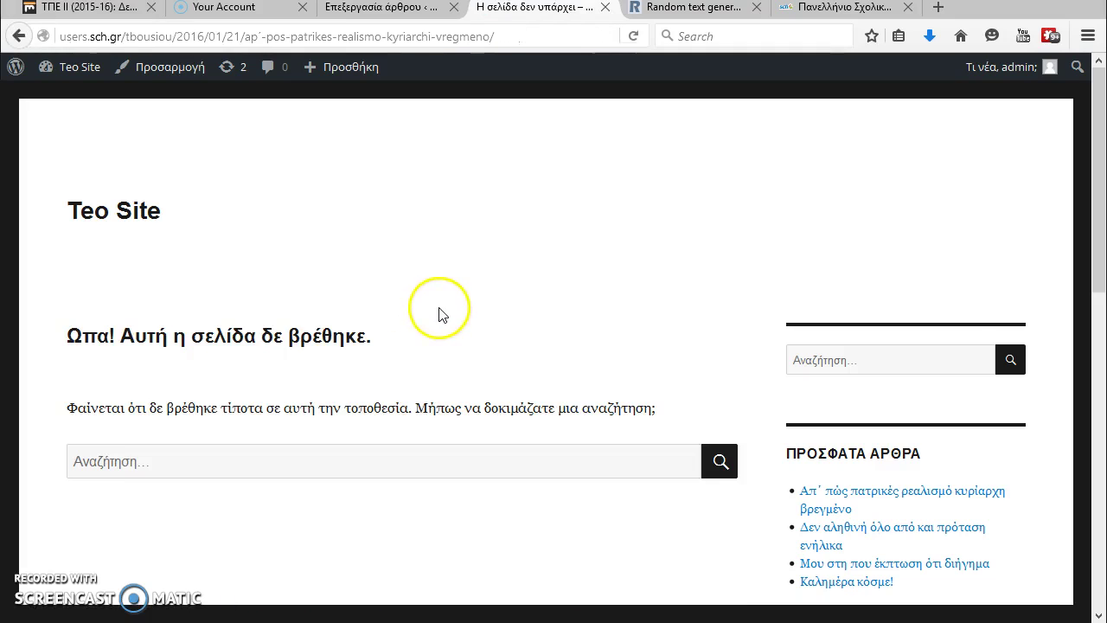
{"action": "key", "text": "alt+Left"}
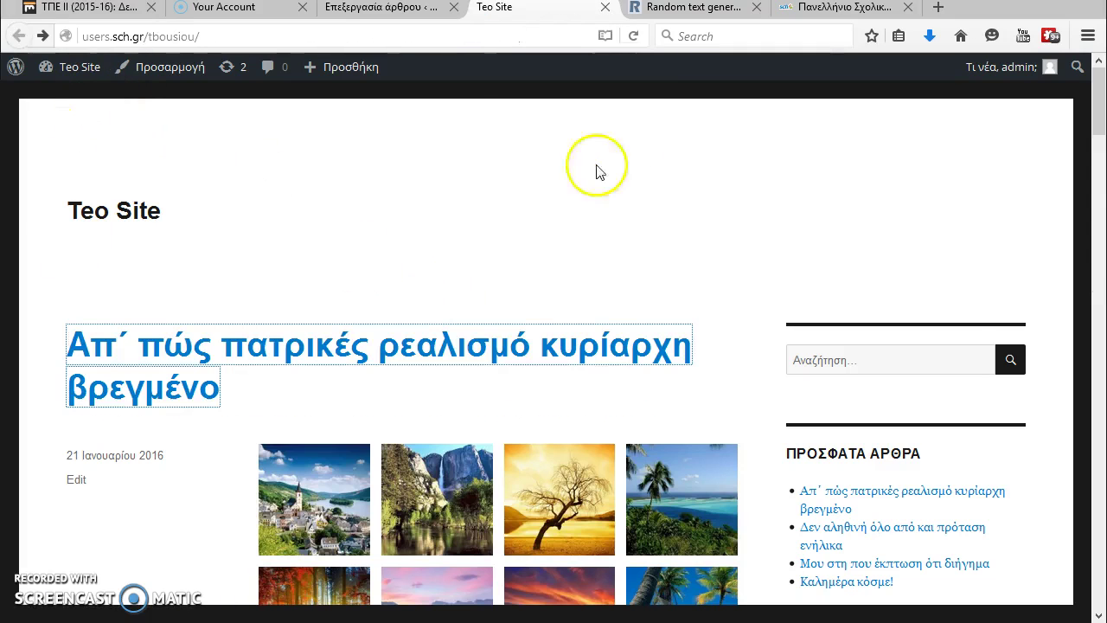
{"action": "left_click", "coordinate": [634, 38]}
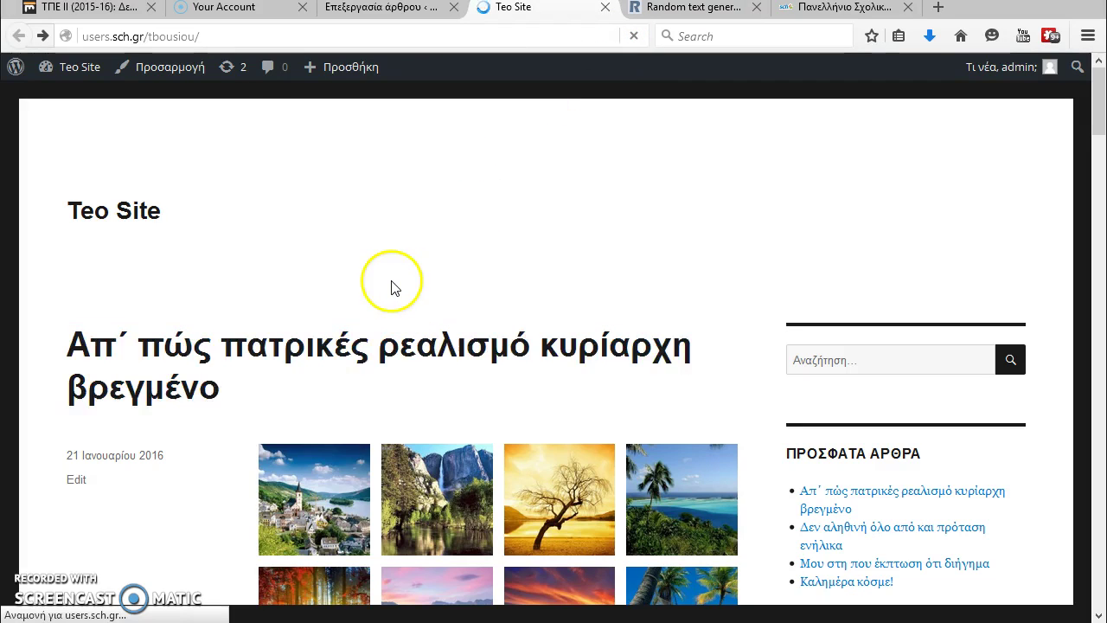
{"action": "left_click", "coordinate": [365, 346]}
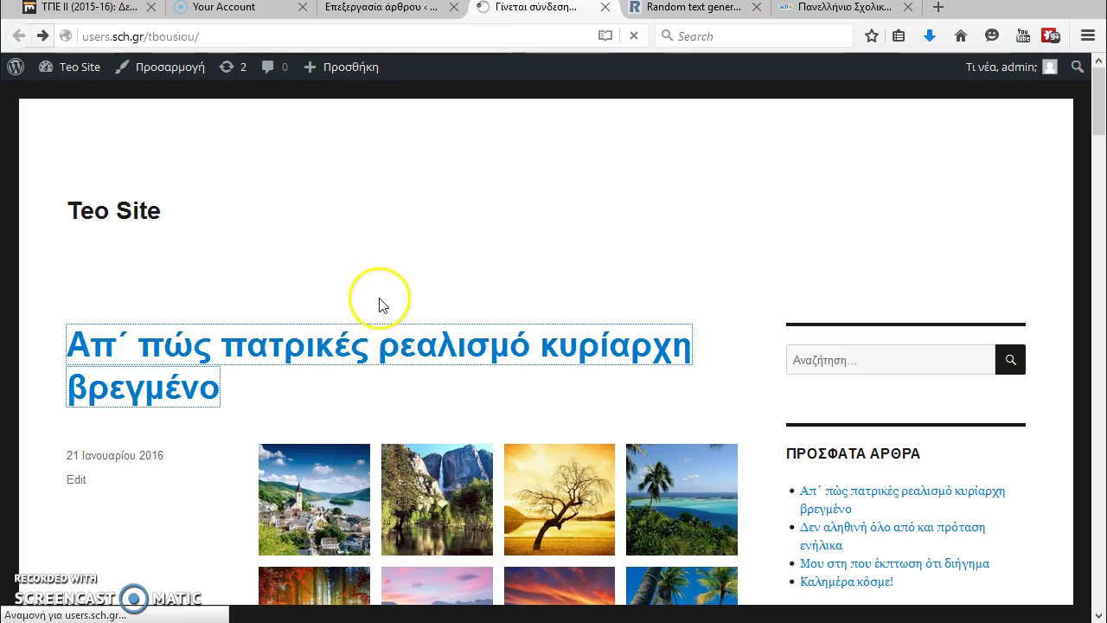
- View the attachment page of the first gallery image, gallery-01, and return to the post
{"action": "scroll", "coordinate": [390, 277], "scroll_direction": "down", "scroll_amount": 3}
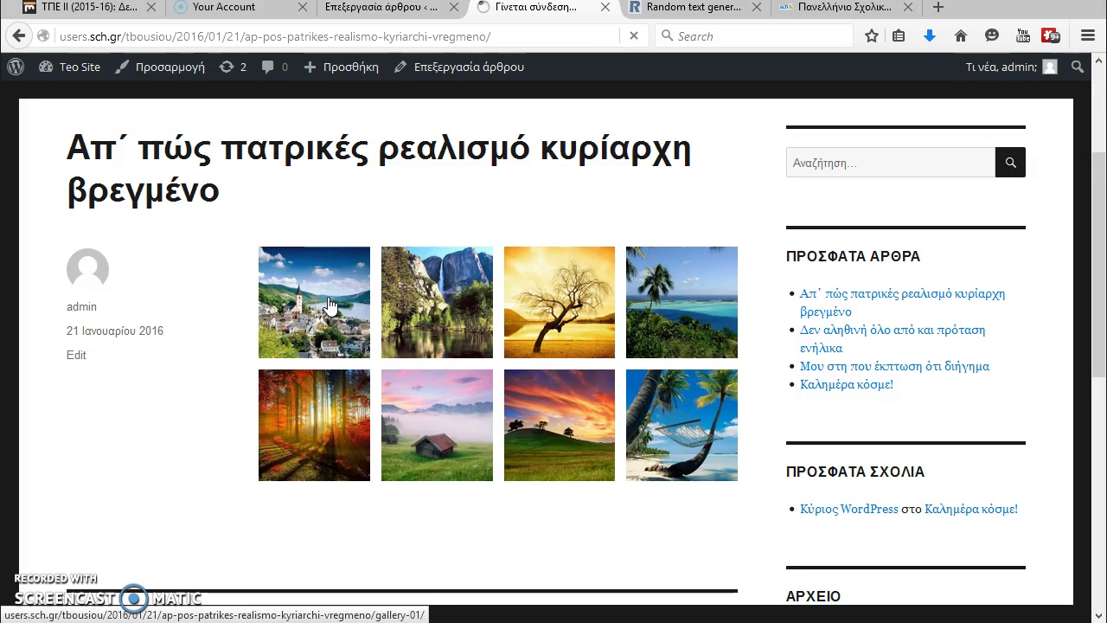
{"action": "scroll", "coordinate": [360, 301], "scroll_direction": "down", "scroll_amount": 5}
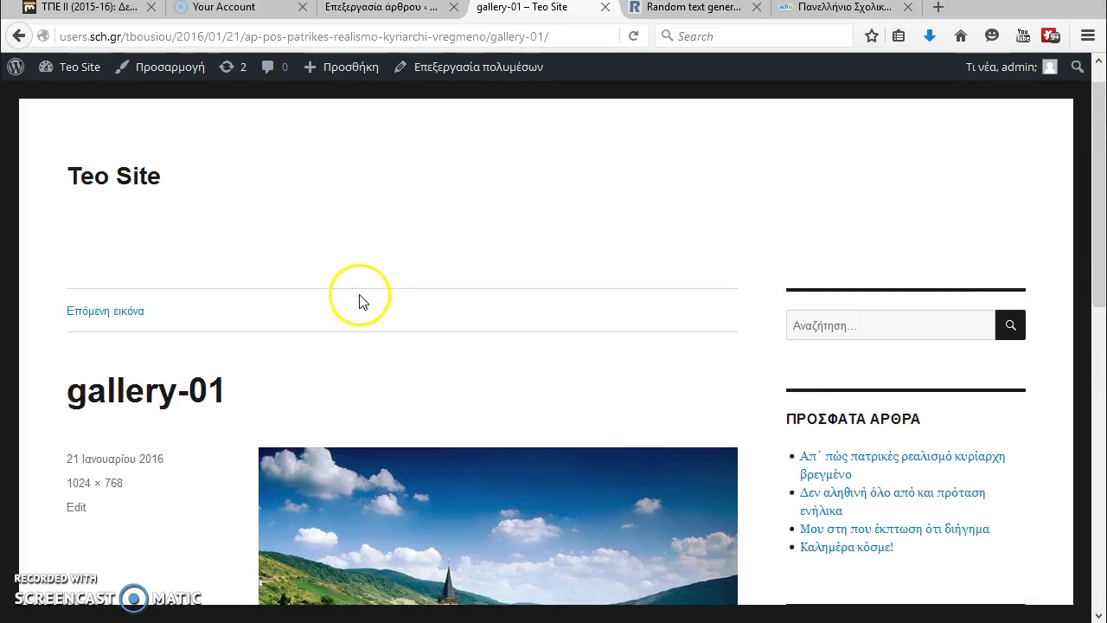
{"action": "scroll", "coordinate": [155, 147], "scroll_direction": "up", "scroll_amount": 1}
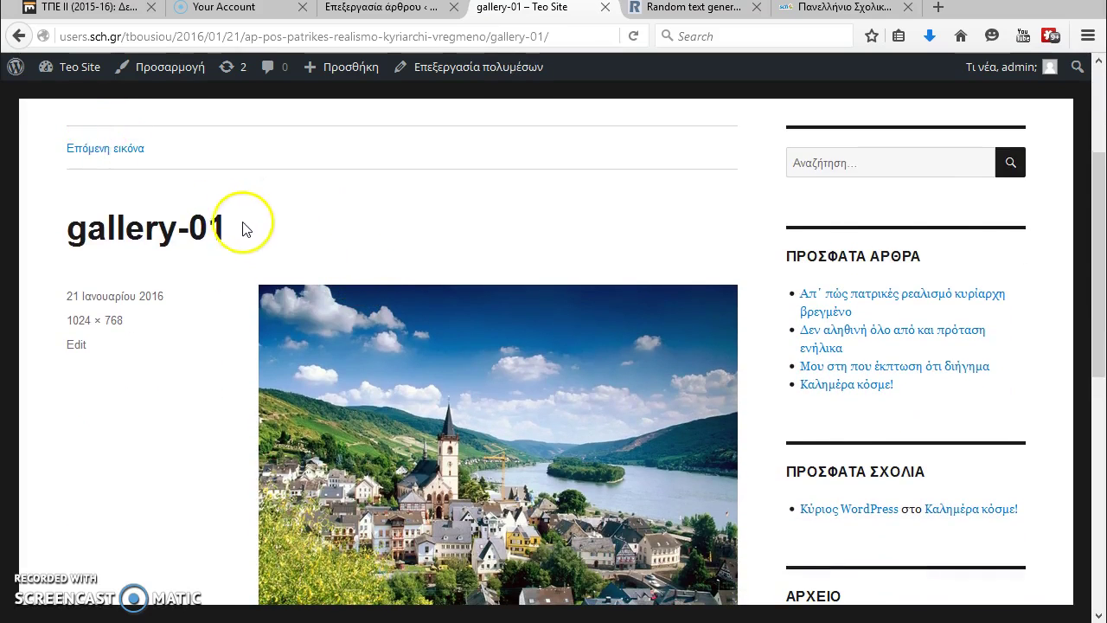
{"action": "scroll", "coordinate": [229, 210], "scroll_direction": "down", "scroll_amount": 2}
{"action": "left_click", "coordinate": [16, 36]}
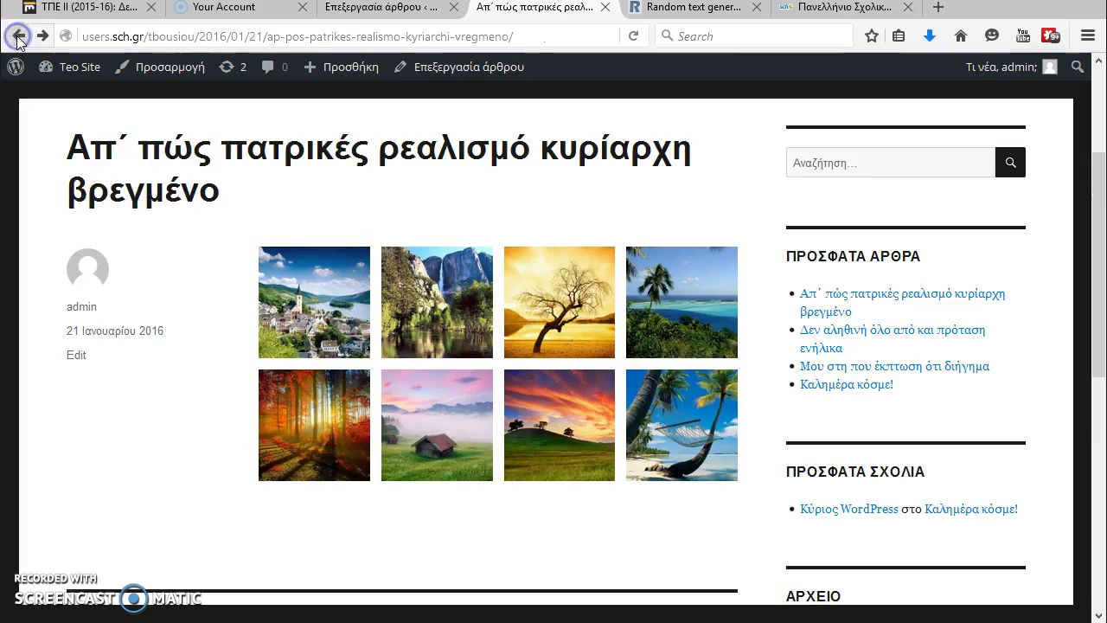
- Edit the post's gallery so its images link to Καμία, update the gallery, and update the post
{"action": "left_click", "coordinate": [382, 13]}
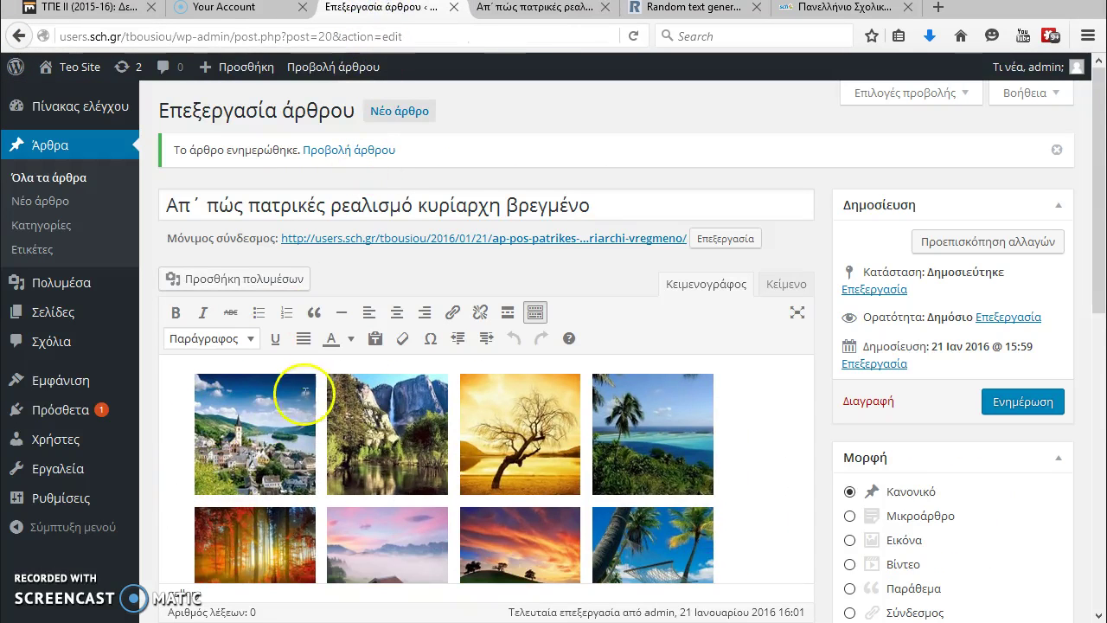
{"action": "left_click", "coordinate": [540, 404]}
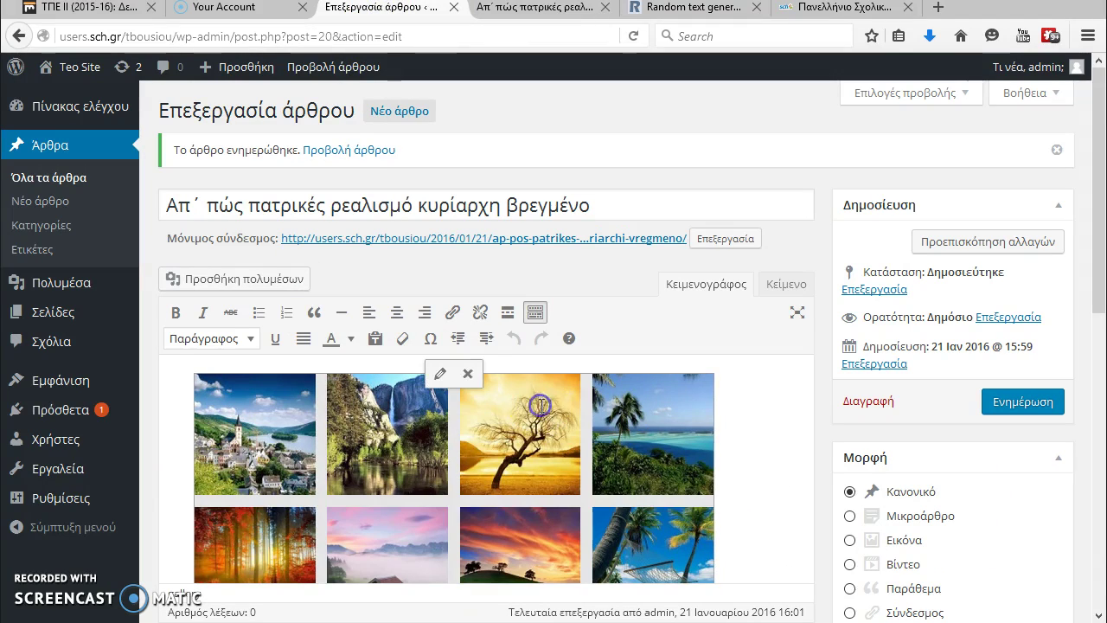
{"action": "left_click", "coordinate": [436, 377]}
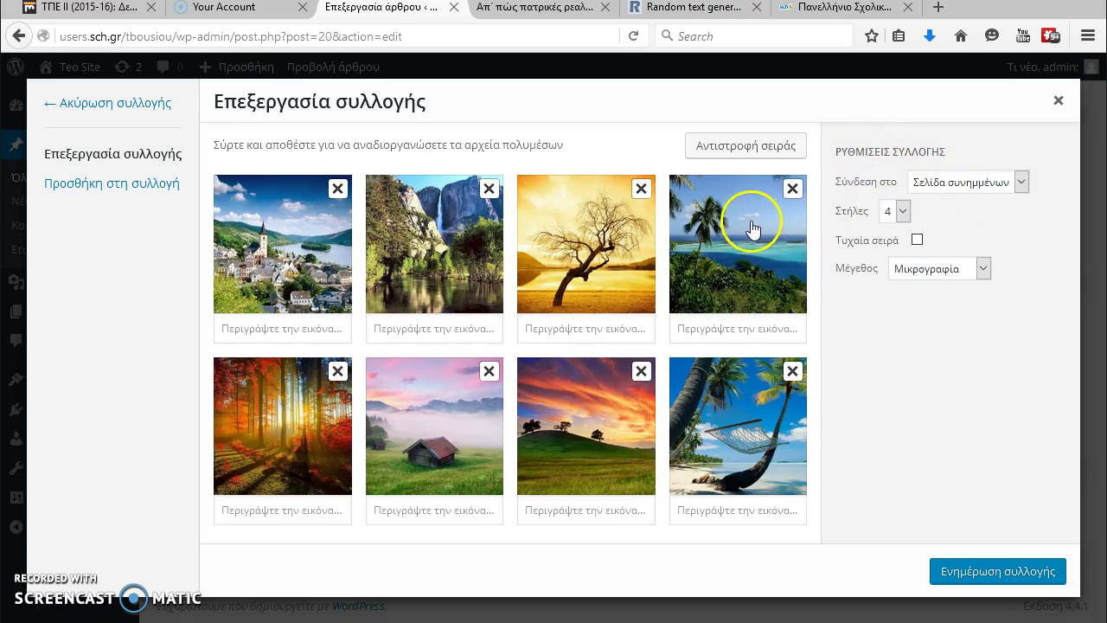
{"action": "left_click", "coordinate": [1021, 183]}
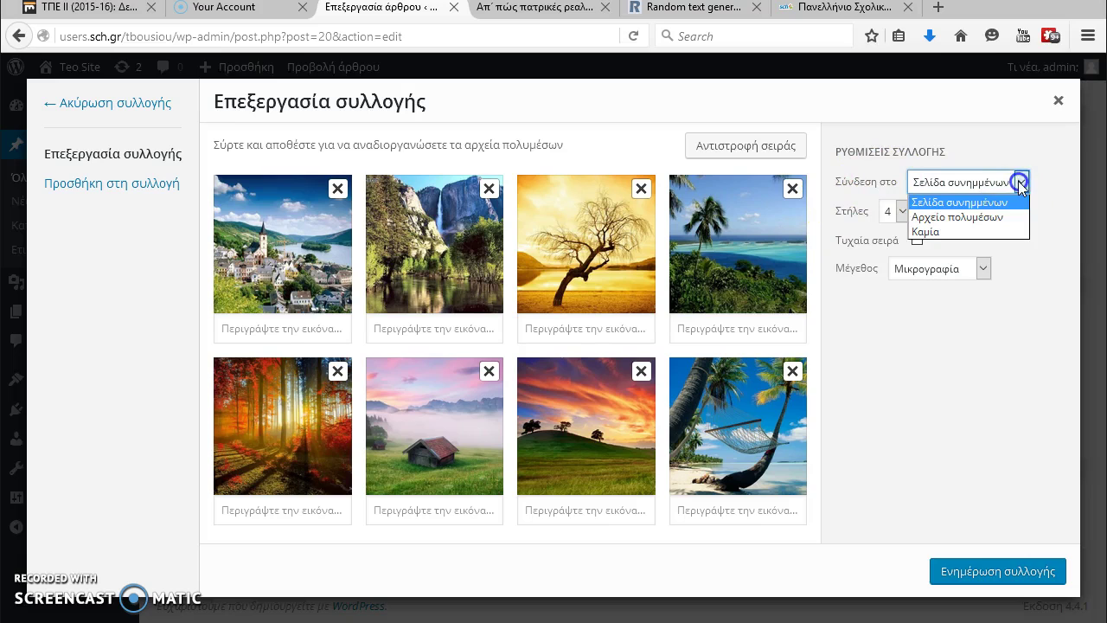
{"action": "left_click", "coordinate": [951, 233]}
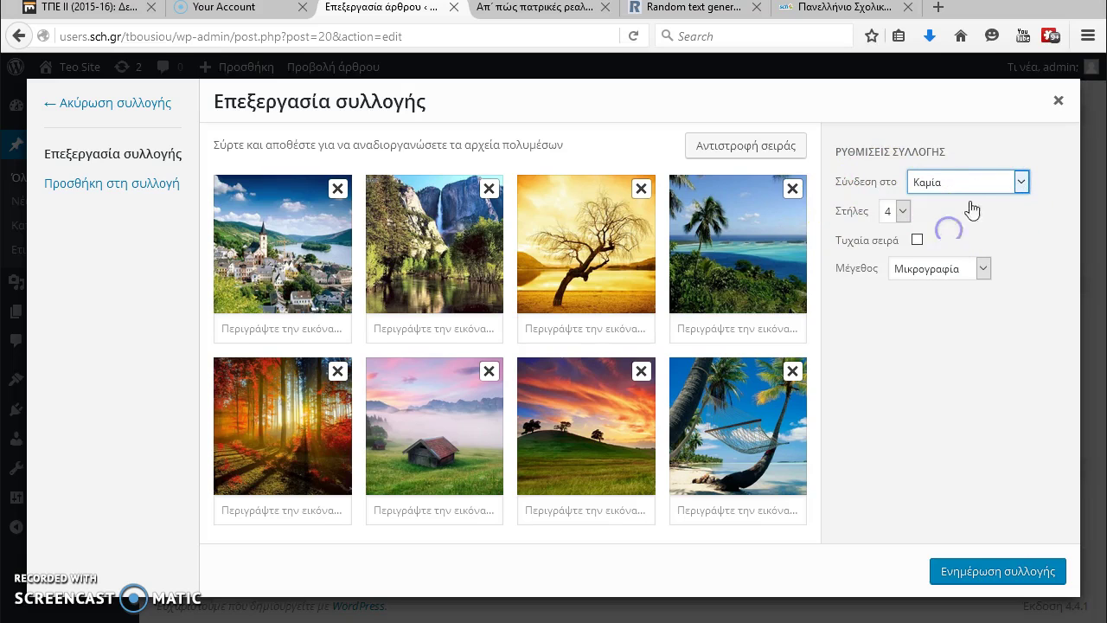
{"action": "left_click", "coordinate": [983, 574]}
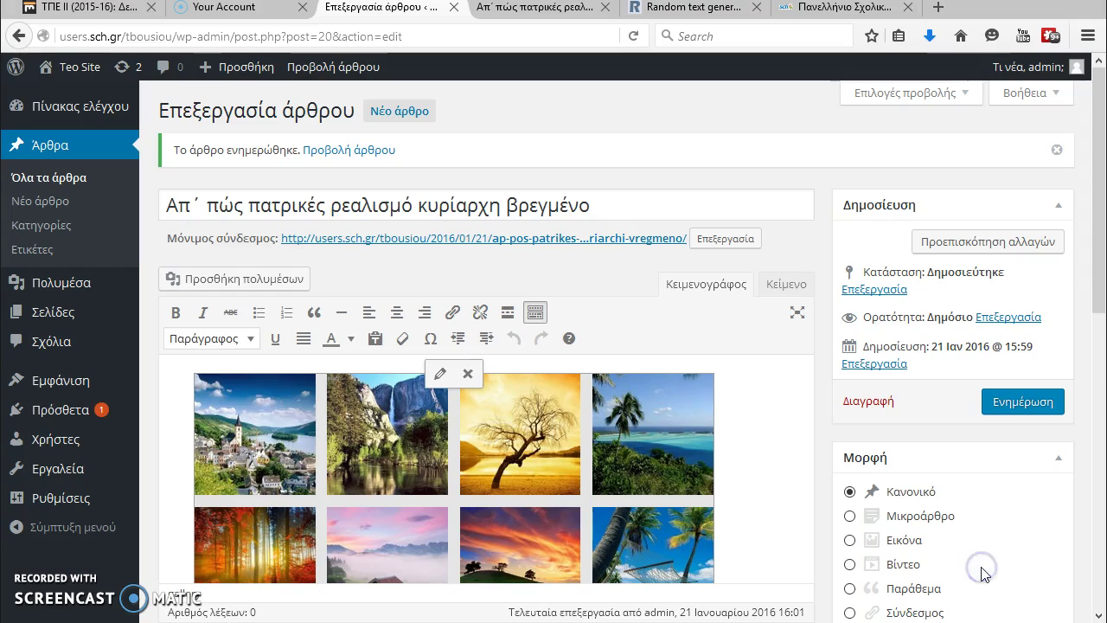
{"action": "left_click", "coordinate": [1023, 403]}
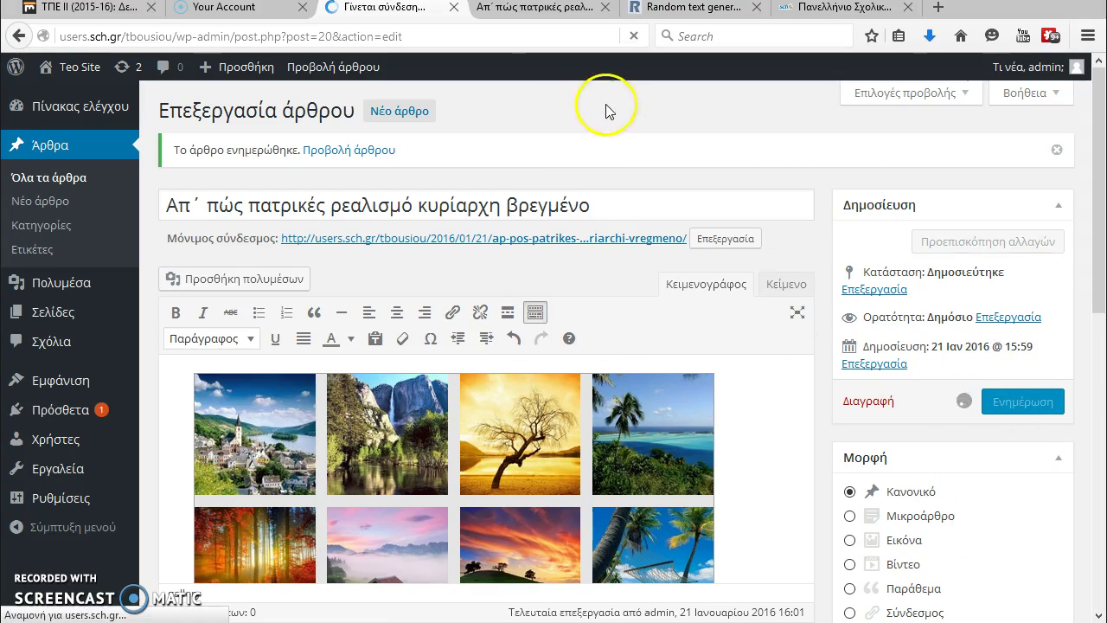
- Reload the published post on the site and check its gallery images
{"action": "left_click", "coordinate": [516, 11]}
{"action": "left_click", "coordinate": [485, 160]}
{"action": "left_click", "coordinate": [633, 38]}
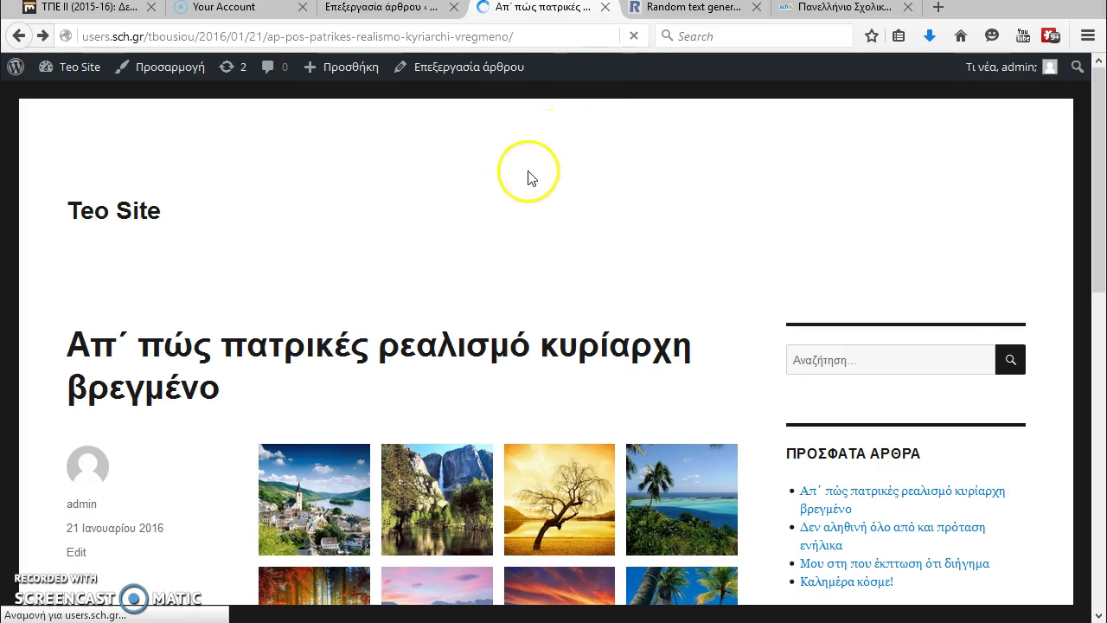
{"action": "scroll", "coordinate": [527, 177], "scroll_direction": "down", "scroll_amount": 4}
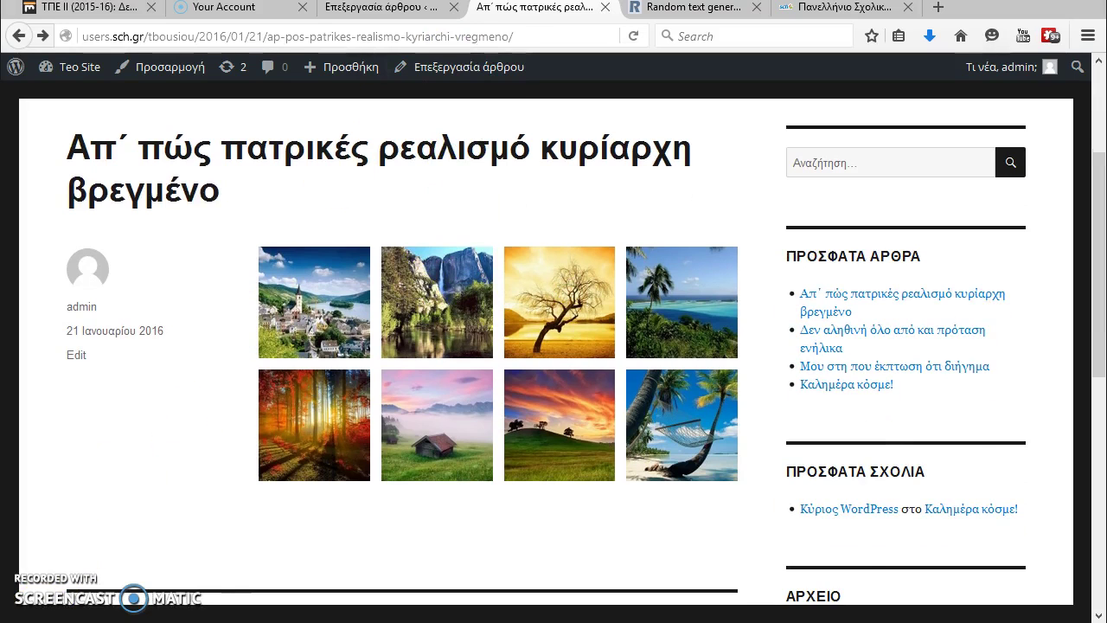
- Edit the post's gallery so its images link to Αρχείο πολυμέσων, update the gallery, and update the post
{"action": "key", "text": "ctrl+shift+Tab"}
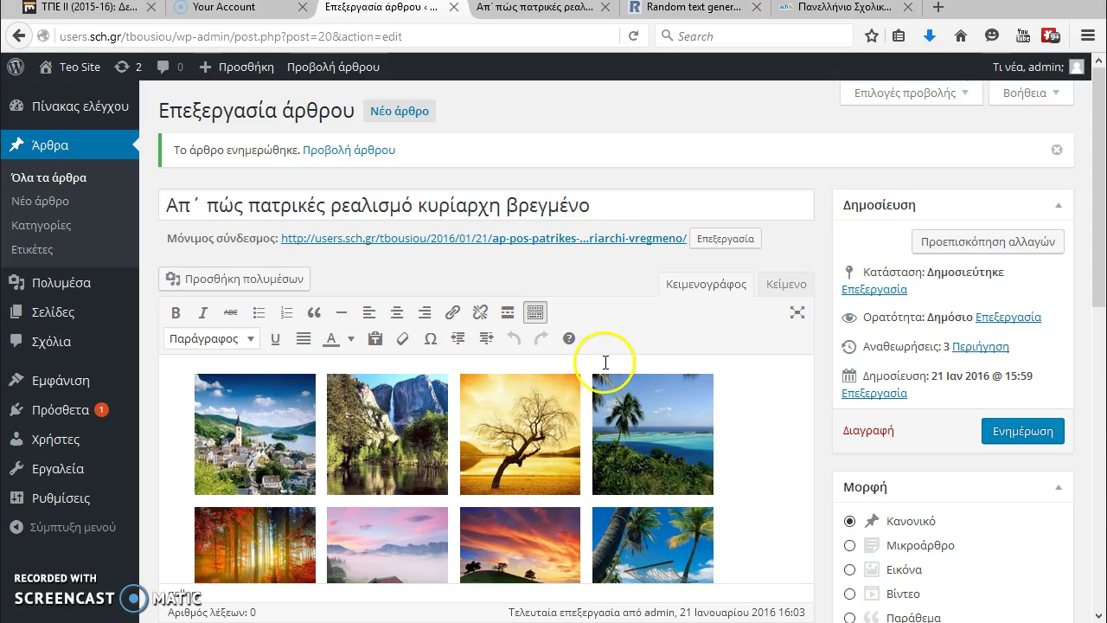
{"action": "left_click", "coordinate": [521, 410]}
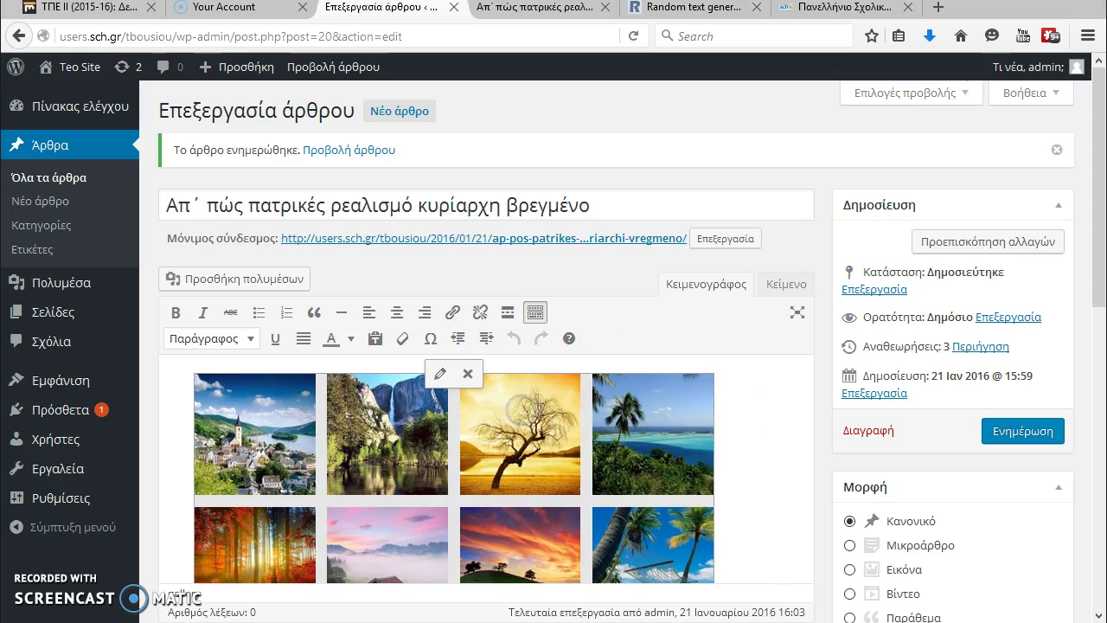
{"action": "left_click", "coordinate": [716, 420]}
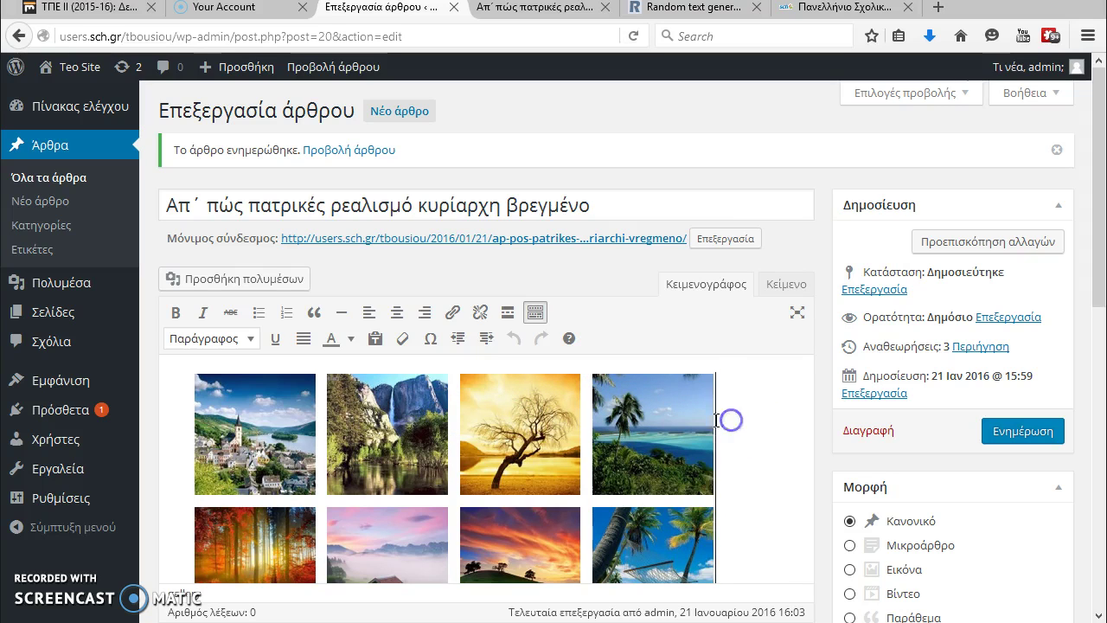
{"action": "left_click", "coordinate": [529, 405]}
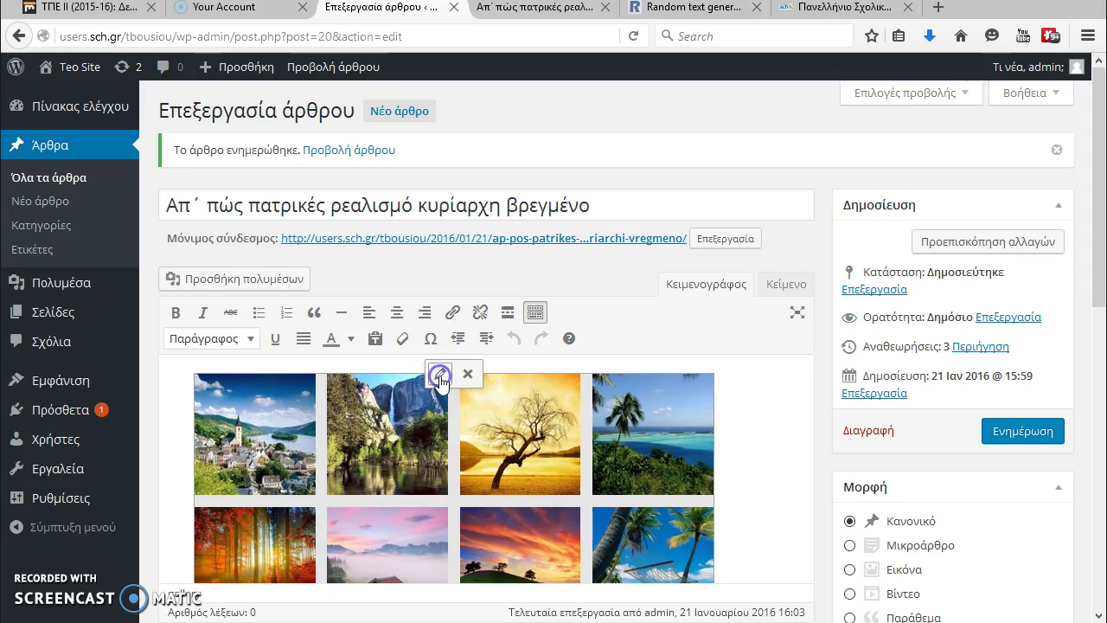
{"action": "left_click", "coordinate": [440, 377]}
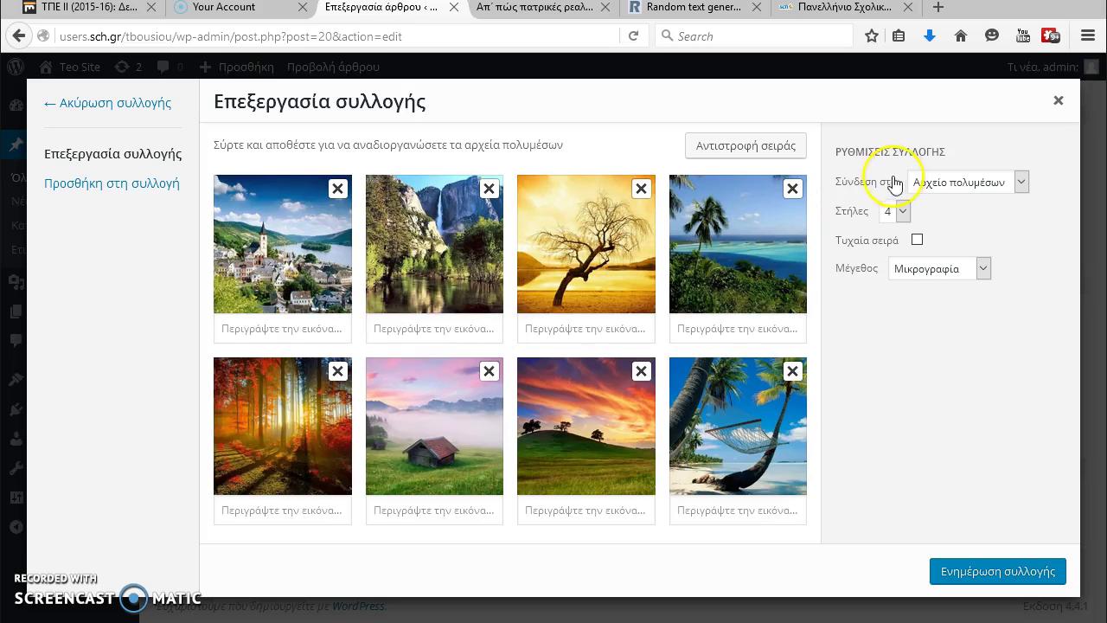
{"action": "left_click", "coordinate": [1019, 183]}
{"action": "left_click", "coordinate": [968, 220]}
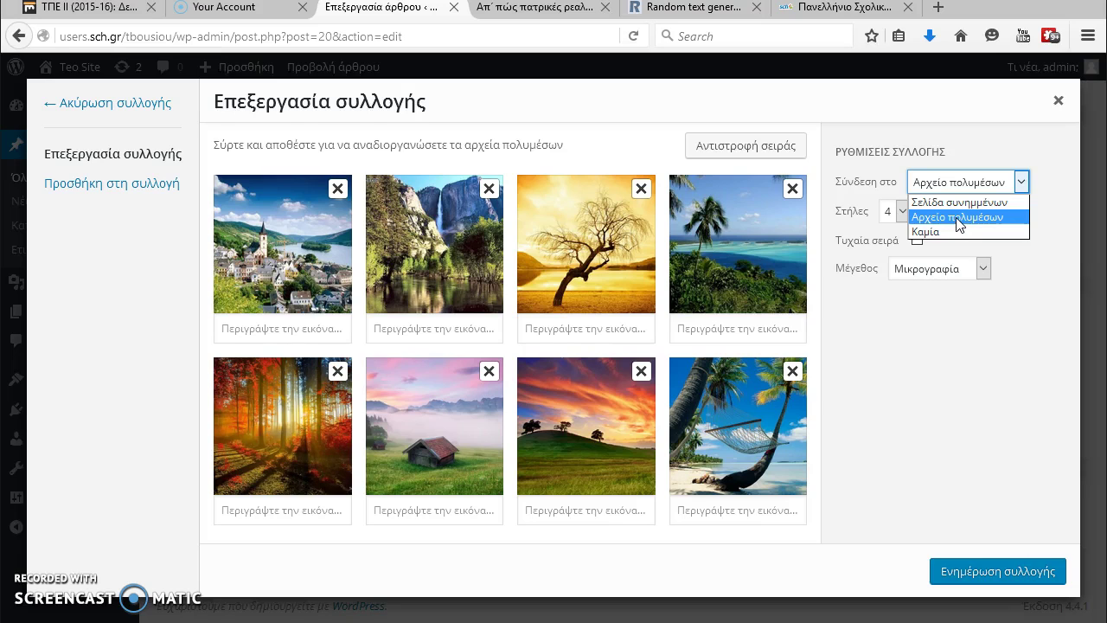
{"action": "left_click", "coordinate": [958, 218]}
{"action": "left_click", "coordinate": [998, 571]}
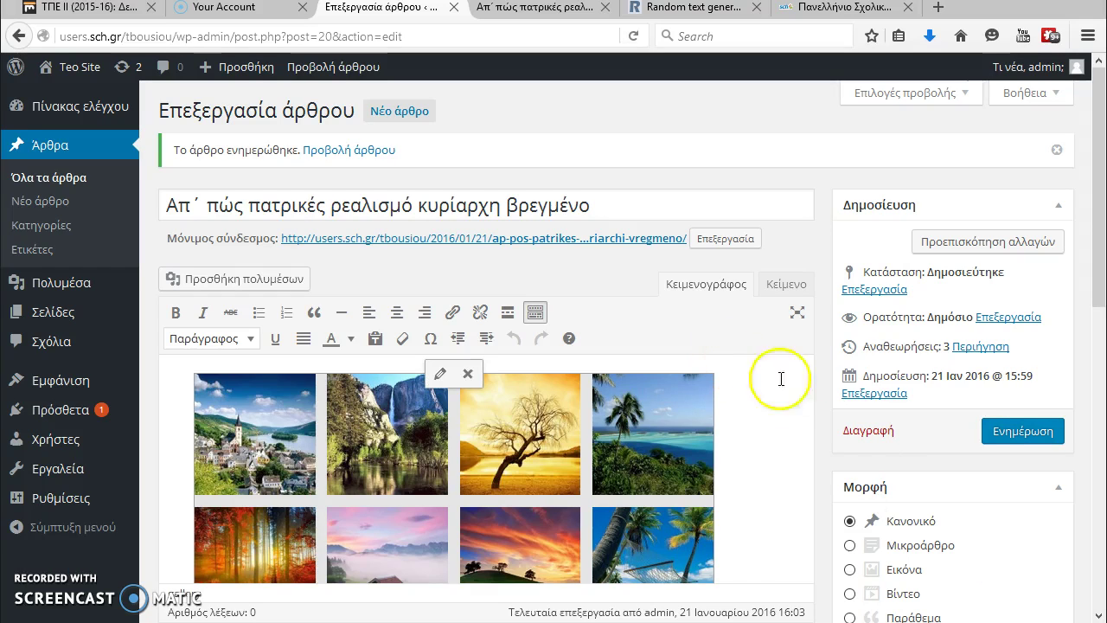
{"action": "left_click", "coordinate": [1011, 432]}
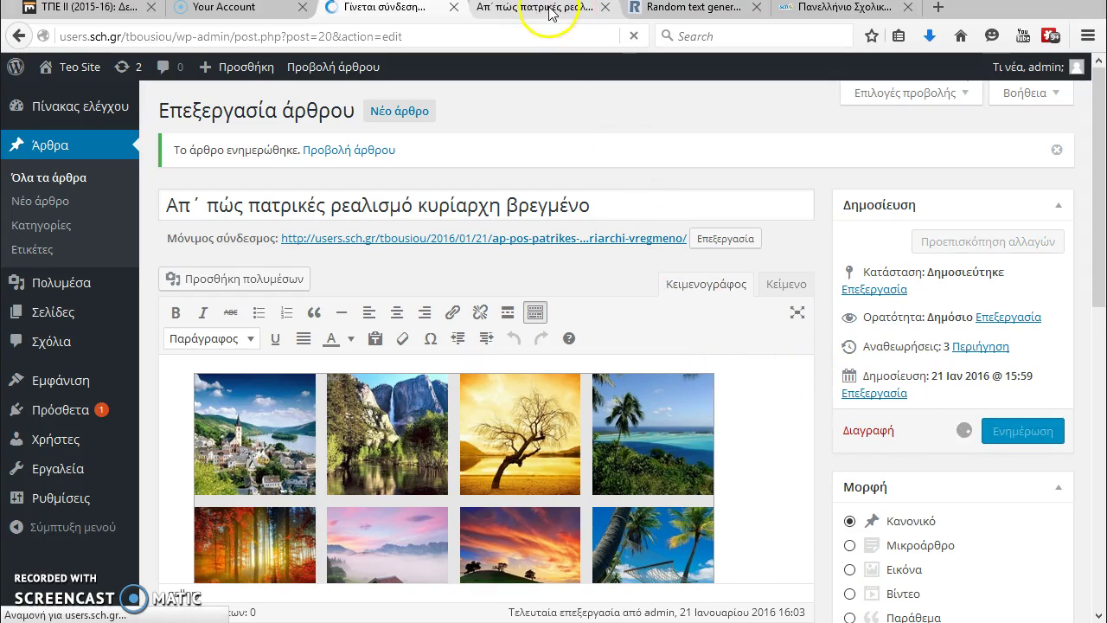
- Reload the published post and view the full-size files of gallery-02 and gallery-08, returning to the post after each
{"action": "left_click", "coordinate": [523, 12]}
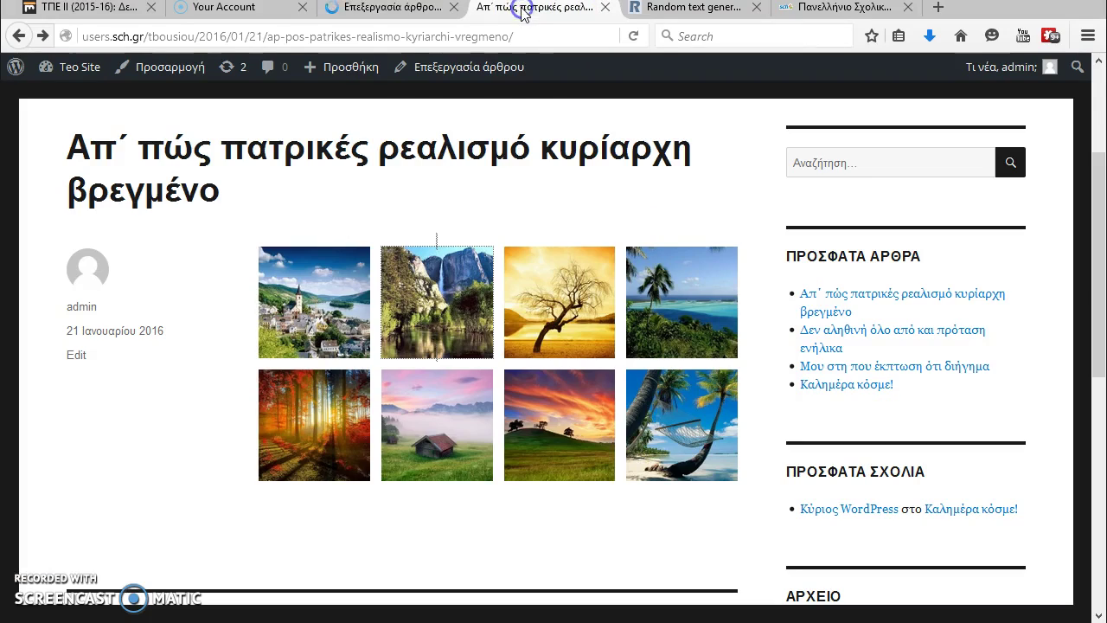
{"action": "left_click", "coordinate": [635, 37]}
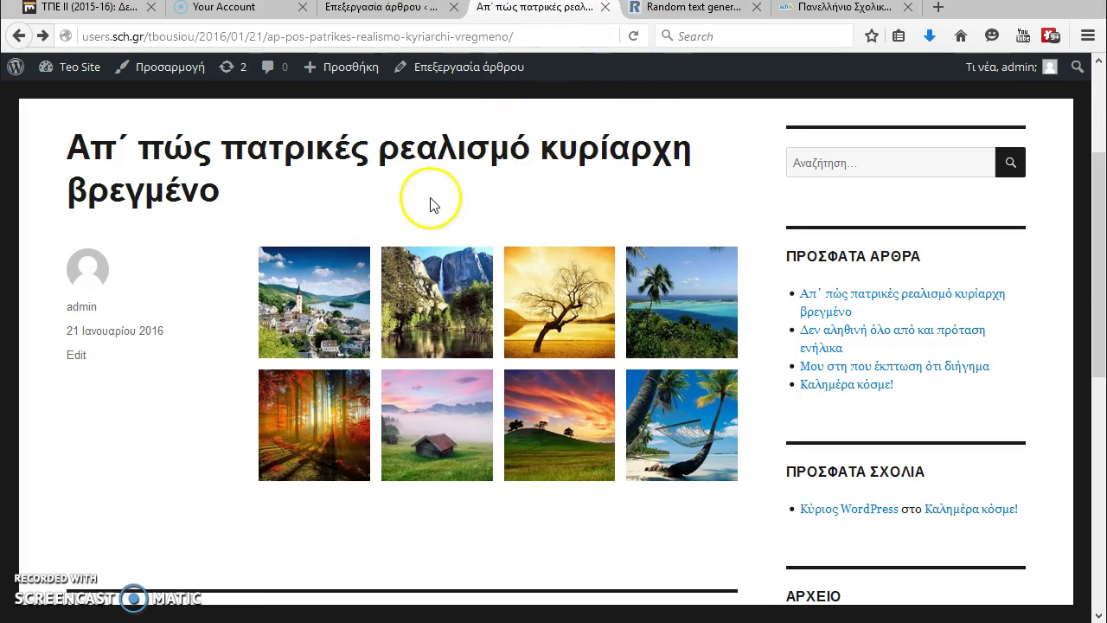
{"action": "left_click", "coordinate": [429, 310]}
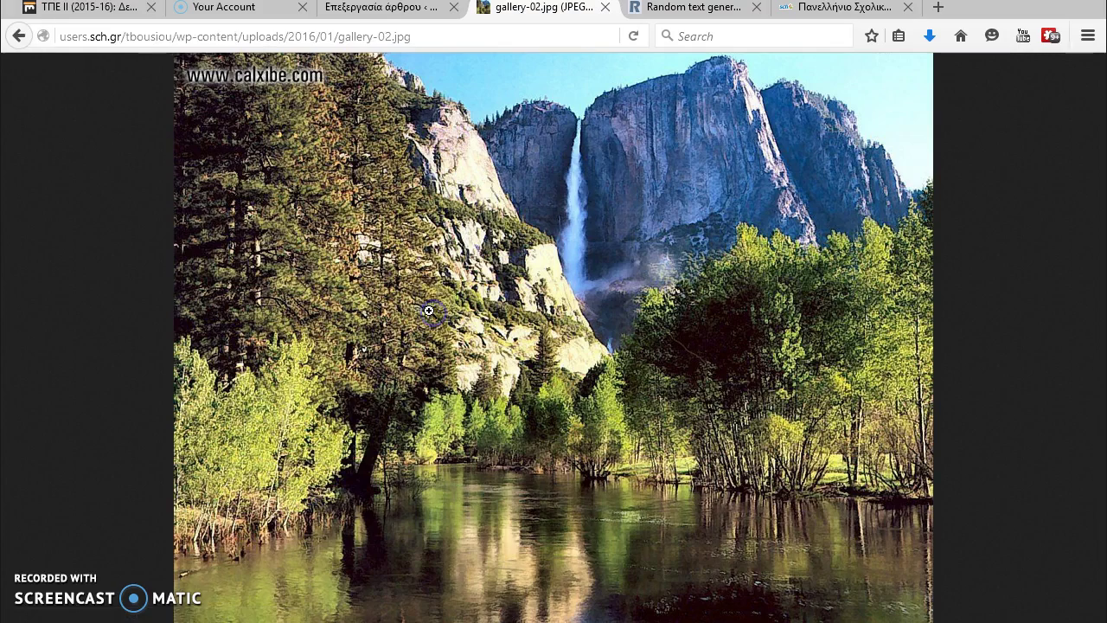
{"action": "left_click", "coordinate": [485, 260]}
{"action": "left_click", "coordinate": [489, 251]}
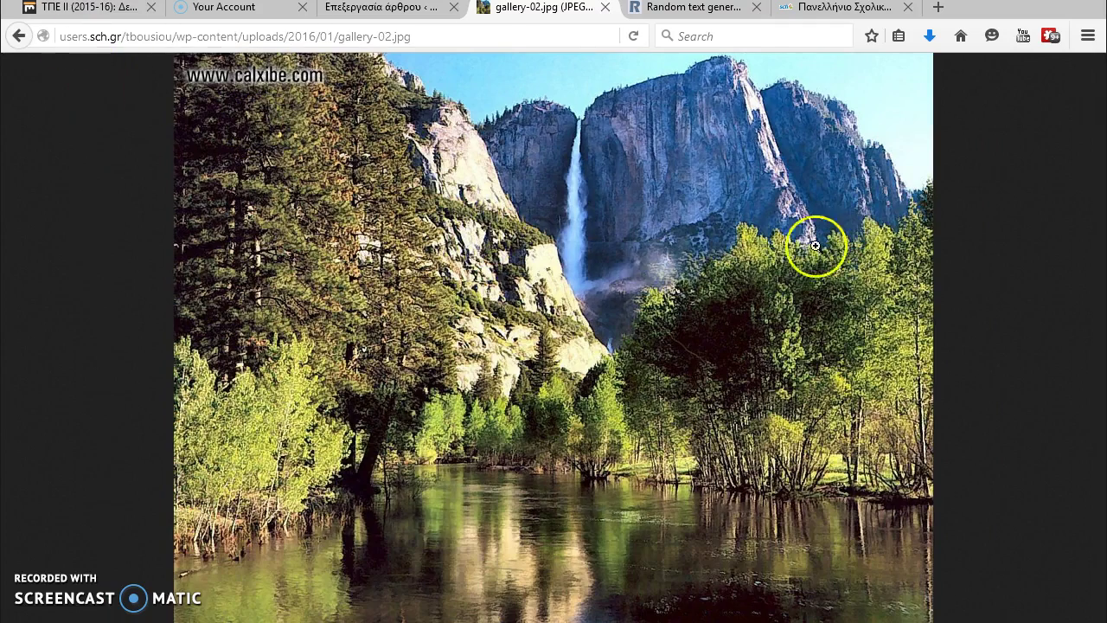
{"action": "left_click", "coordinate": [19, 35]}
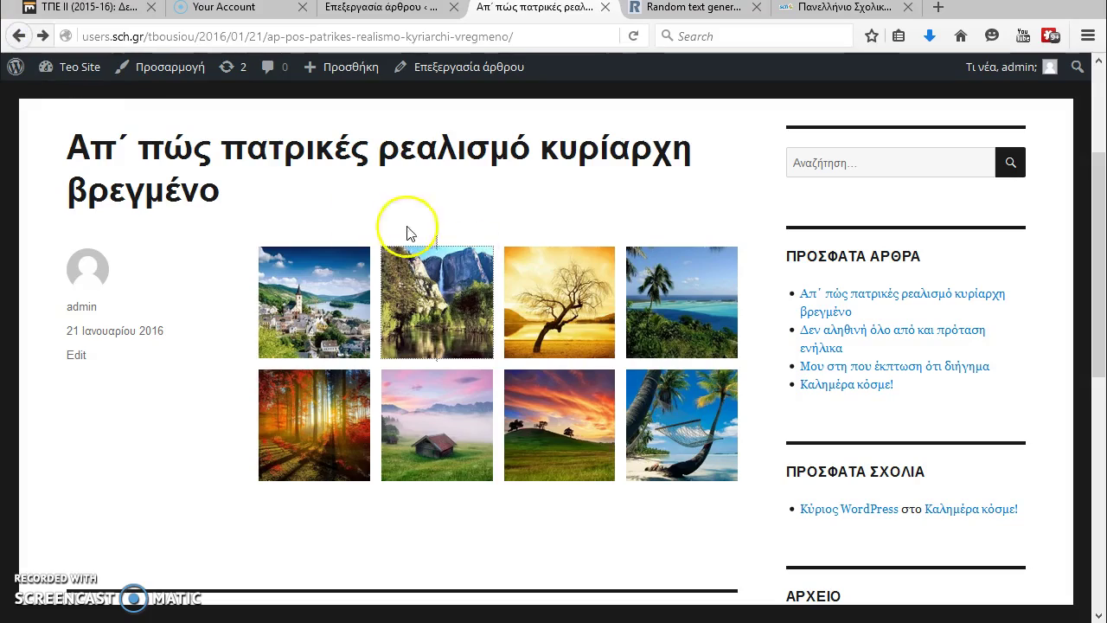
{"action": "left_click", "coordinate": [672, 418]}
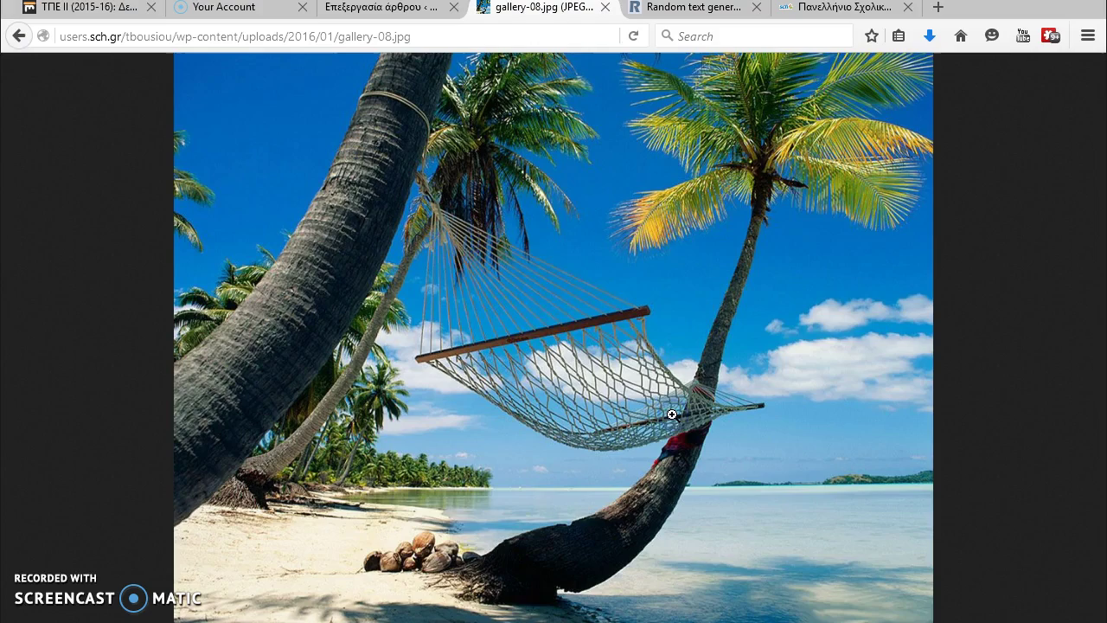
{"action": "left_click", "coordinate": [12, 38]}
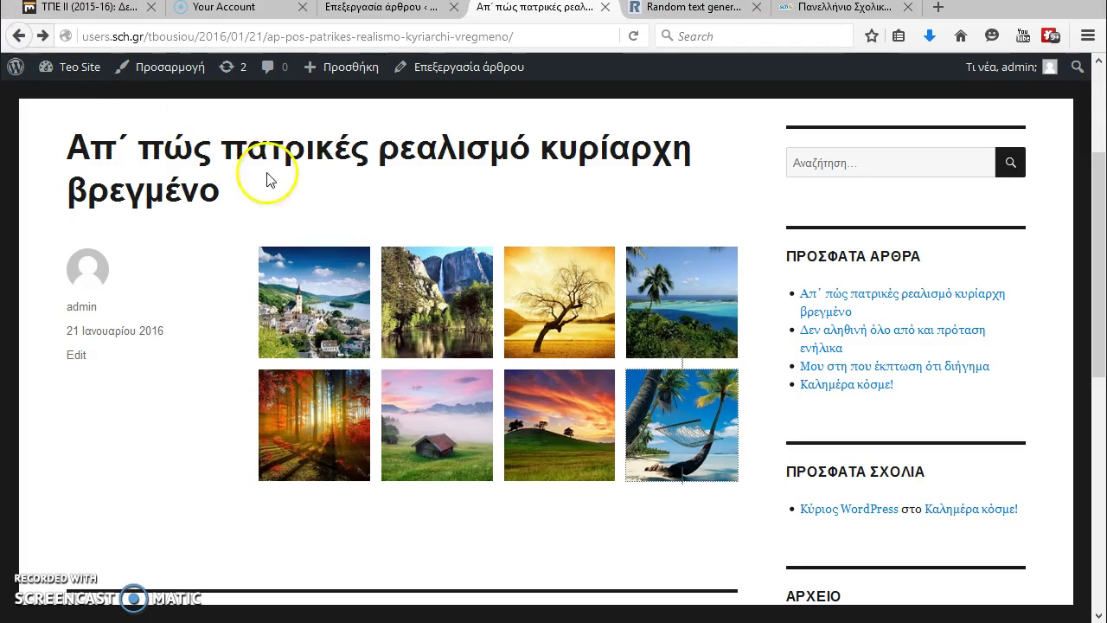
- Return to the post editor, open the permalink slug for editing, accept it as it is, and update the post
{"action": "left_click", "coordinate": [372, 12]}
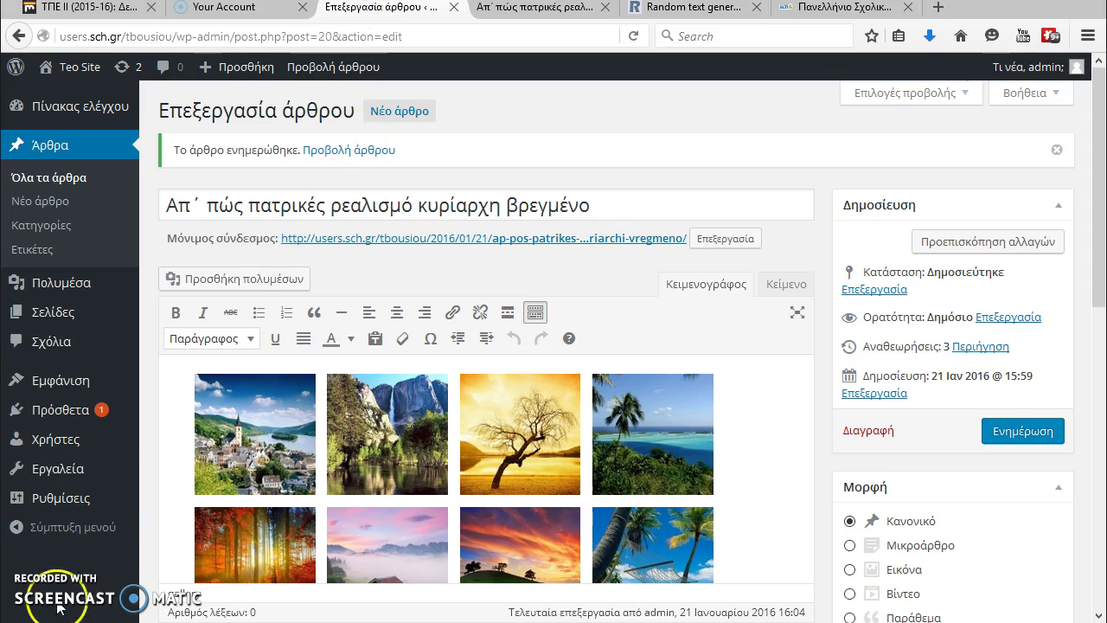
{"action": "scroll", "coordinate": [751, 416], "scroll_direction": "down", "scroll_amount": 4}
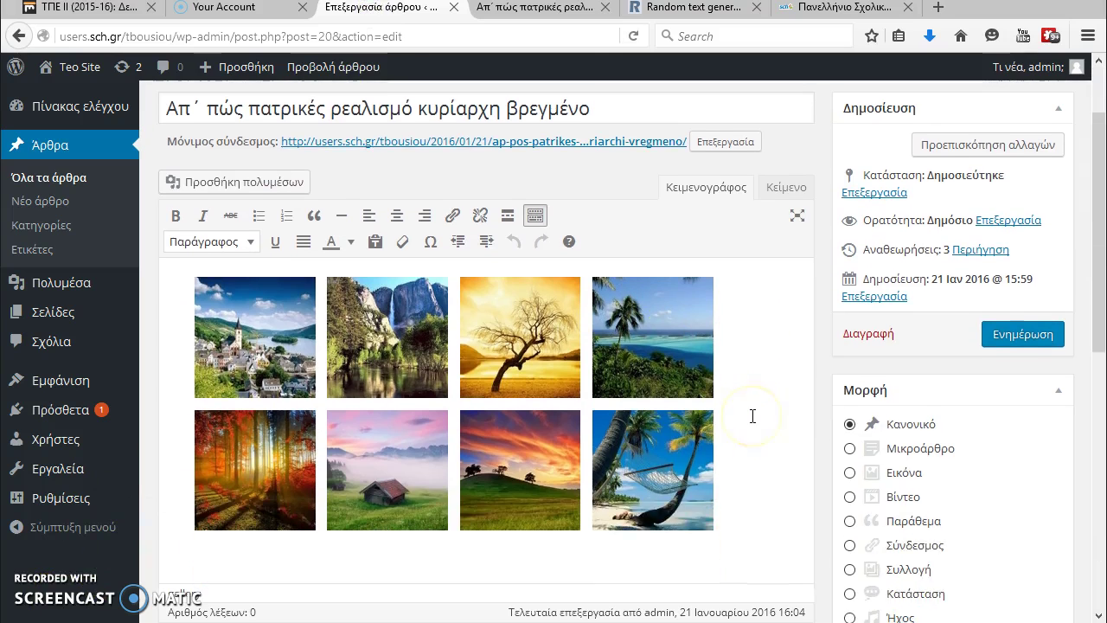
{"action": "scroll", "coordinate": [744, 407], "scroll_direction": "up", "scroll_amount": 2}
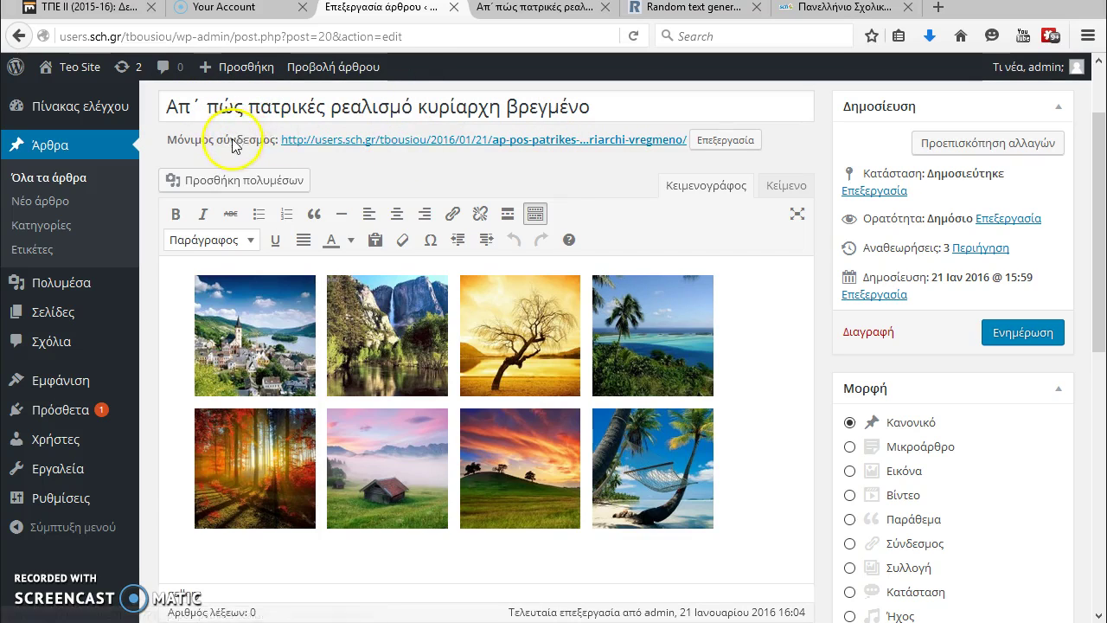
{"action": "left_click", "coordinate": [731, 143]}
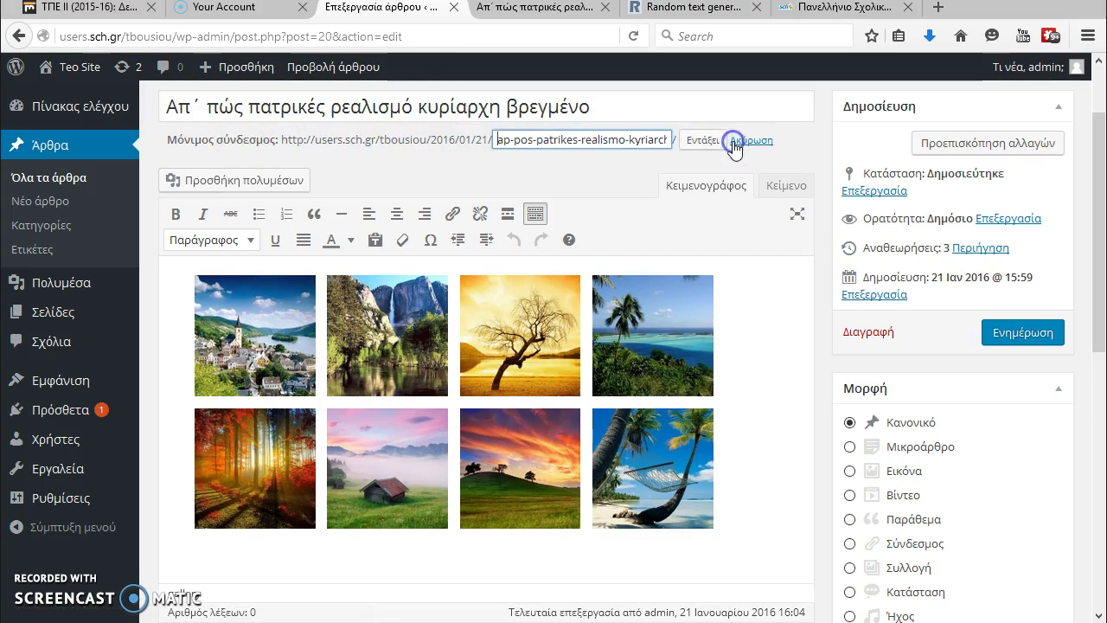
{"action": "mouse_move", "coordinate": [497, 139]}
{"action": "left_mouse_down"}
{"action": "mouse_move", "coordinate": [687, 143]}
{"action": "mouse_move", "coordinate": [508, 147]}
{"action": "left_mouse_up"}
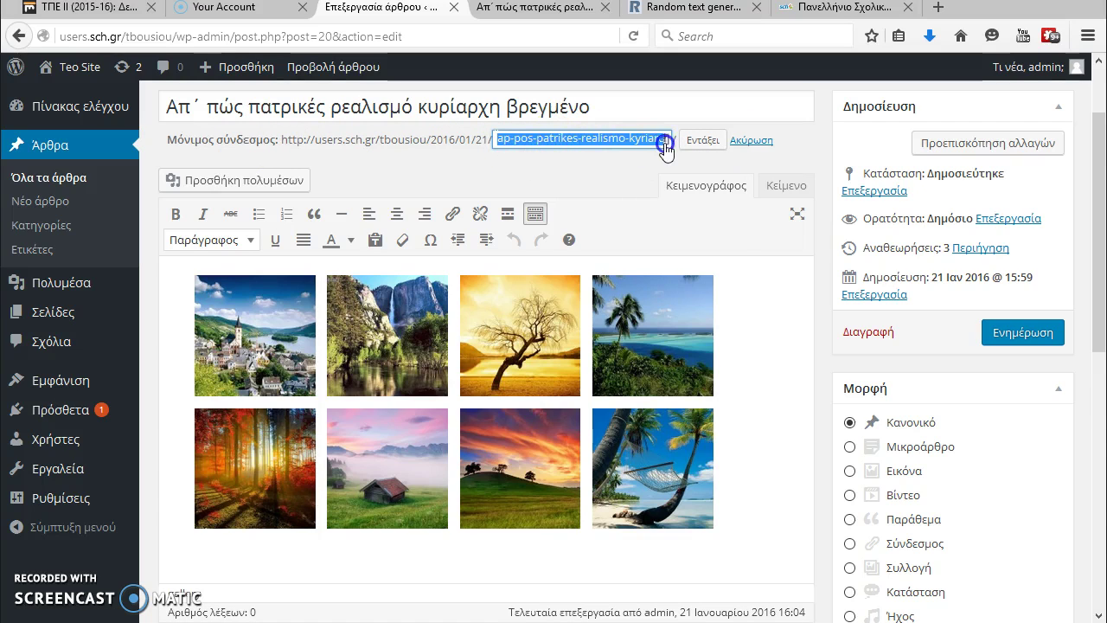
{"action": "left_click", "coordinate": [664, 143]}
{"action": "left_click", "coordinate": [706, 140]}
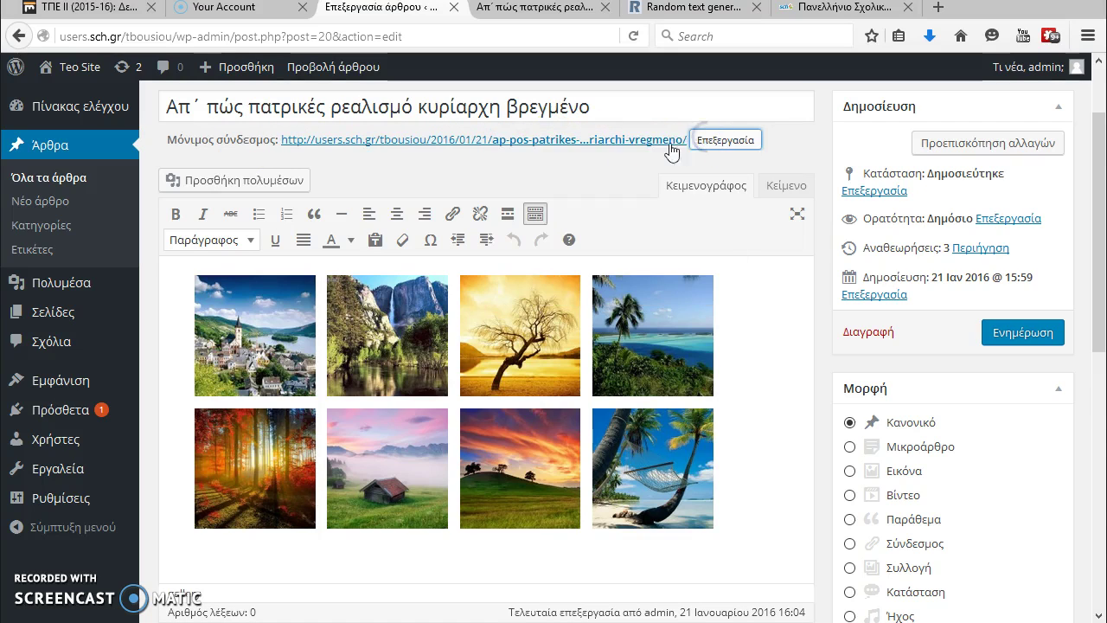
{"action": "left_click", "coordinate": [1006, 330]}
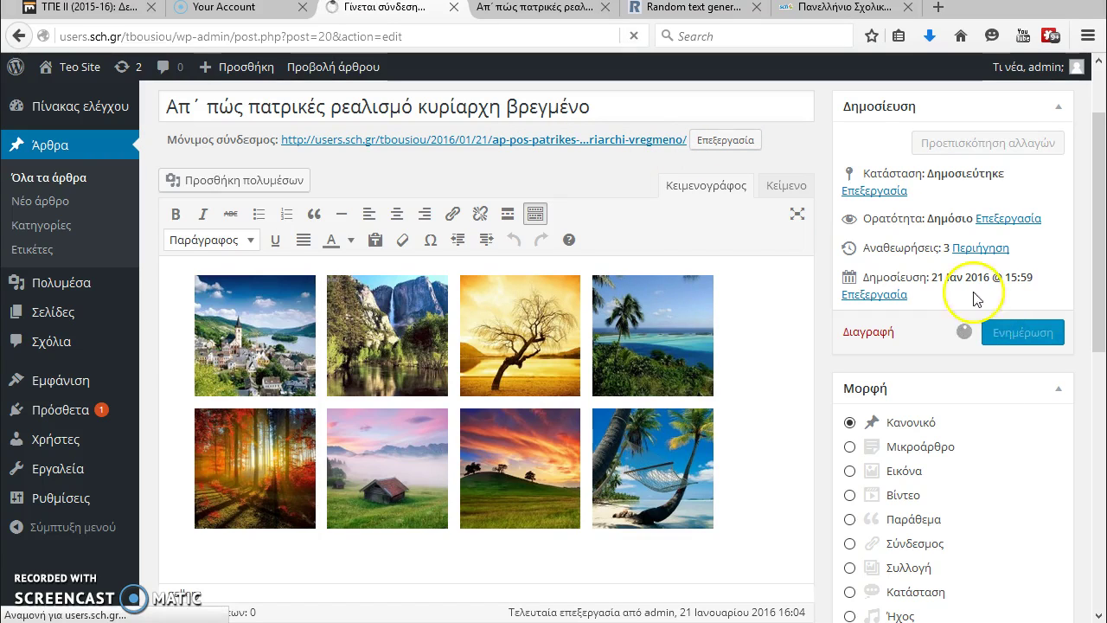